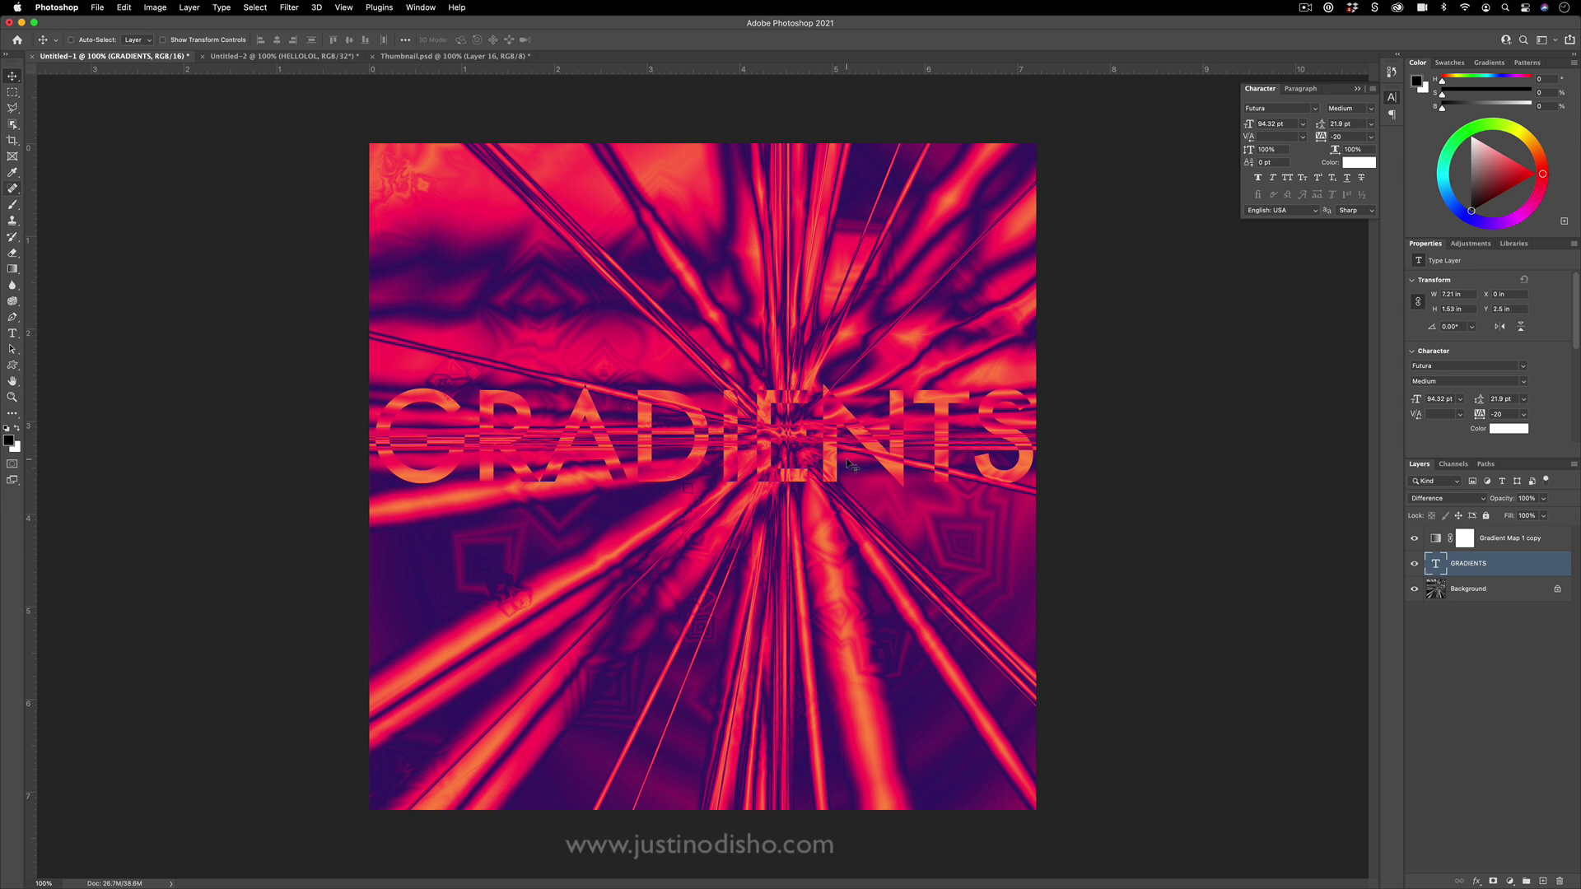
Delete the Gradient Map 1 copy and GRADIENTS text layers, keeping only the grey Background
{"action": "left_click", "coordinate": [1539, 540]}
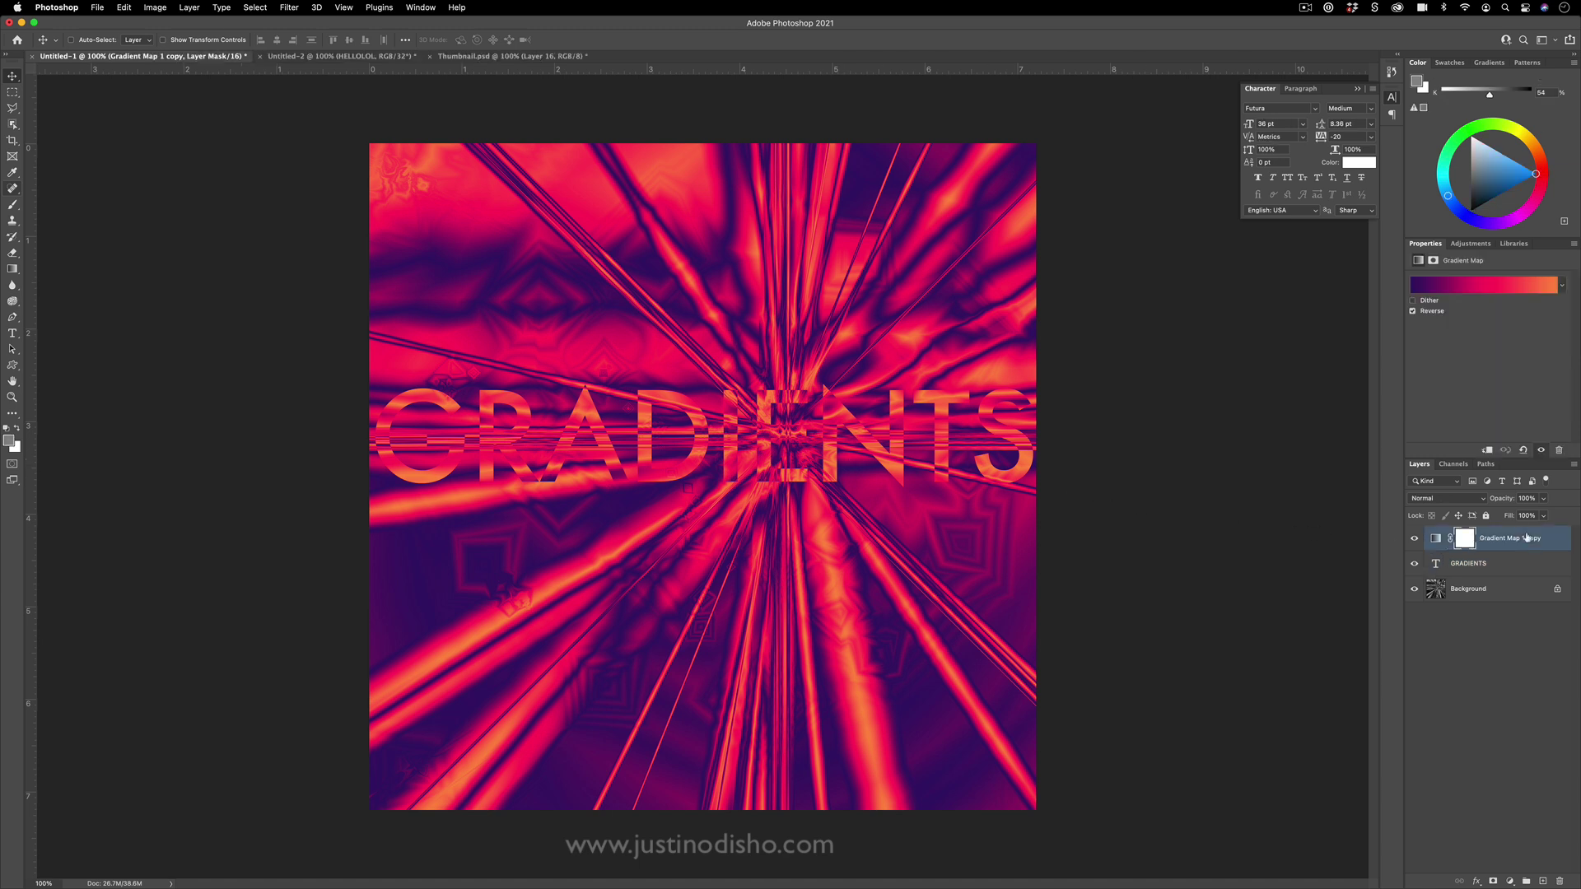
{"action": "key", "text": "BackSpace"}
{"action": "key", "text": "BackSpace"}
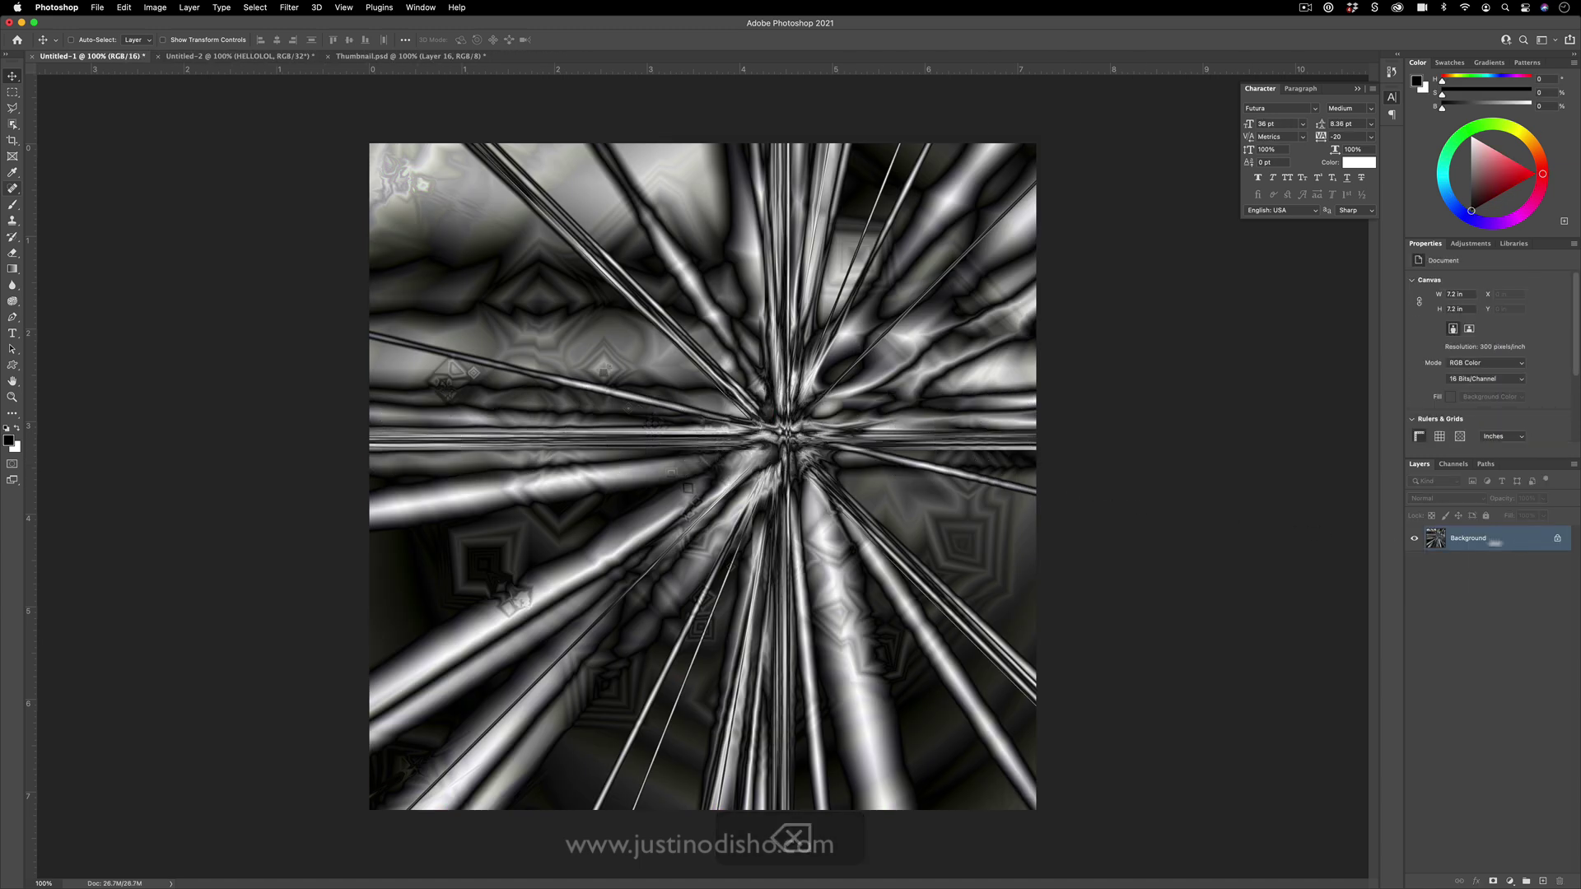
Choose the Gradient tool with the first Basics black-and-white preset
{"action": "left_click", "coordinate": [15, 271]}
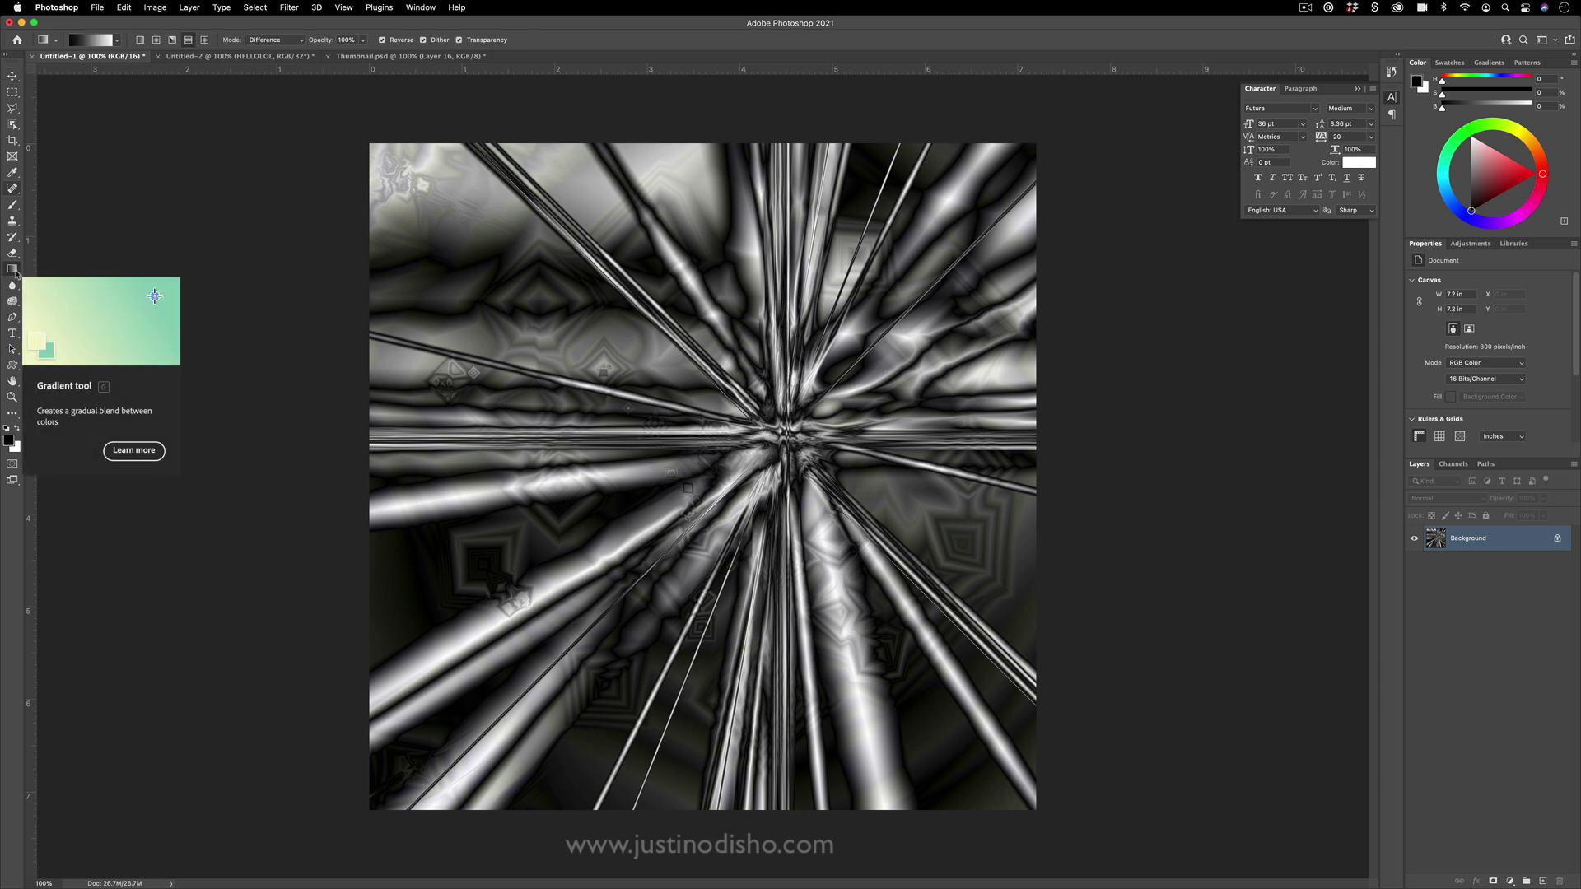
{"action": "left_click", "coordinate": [117, 41]}
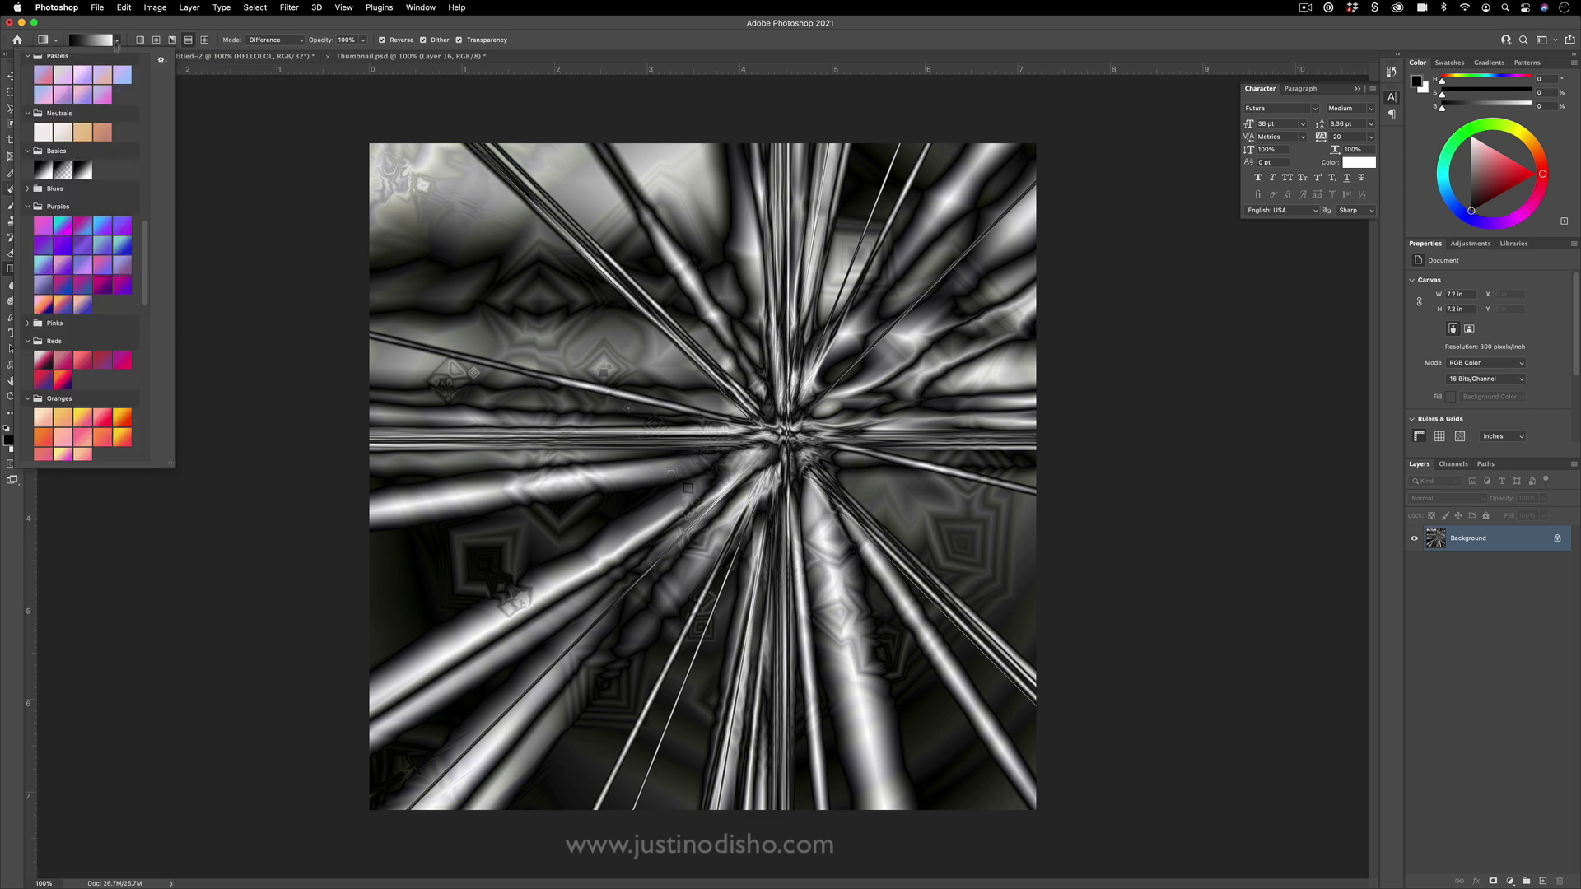
{"action": "left_click_drag", "start_coordinate": [146, 278], "coordinate": [129, 100]}
{"action": "scroll", "coordinate": [132, 105], "scroll_direction": "up", "scroll_amount": 1}
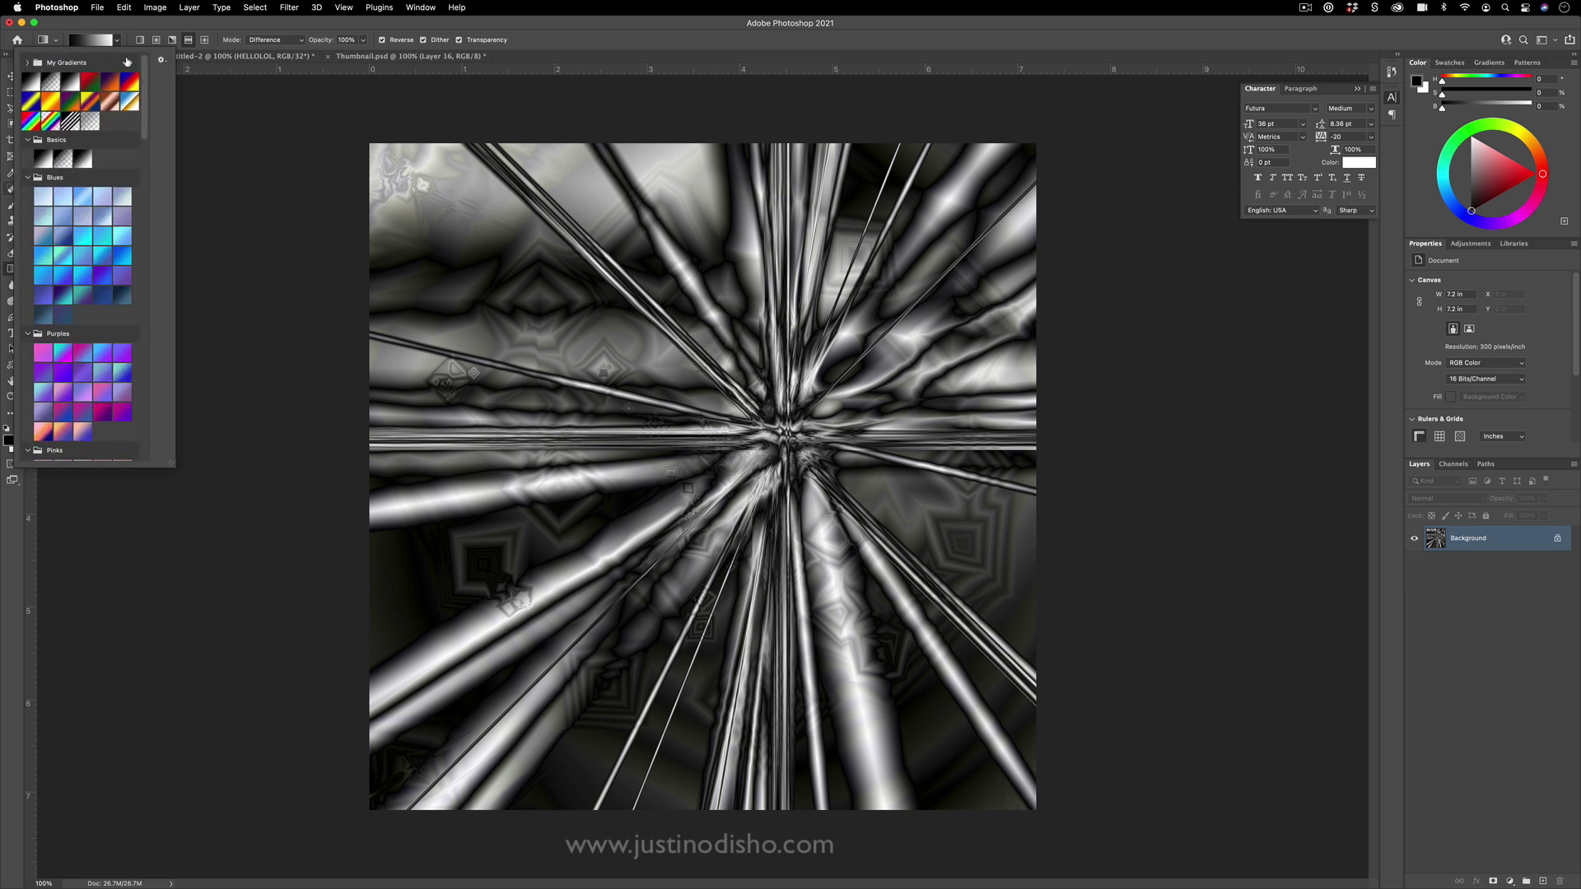
{"action": "left_click", "coordinate": [45, 162]}
{"action": "left_click", "coordinate": [117, 41]}
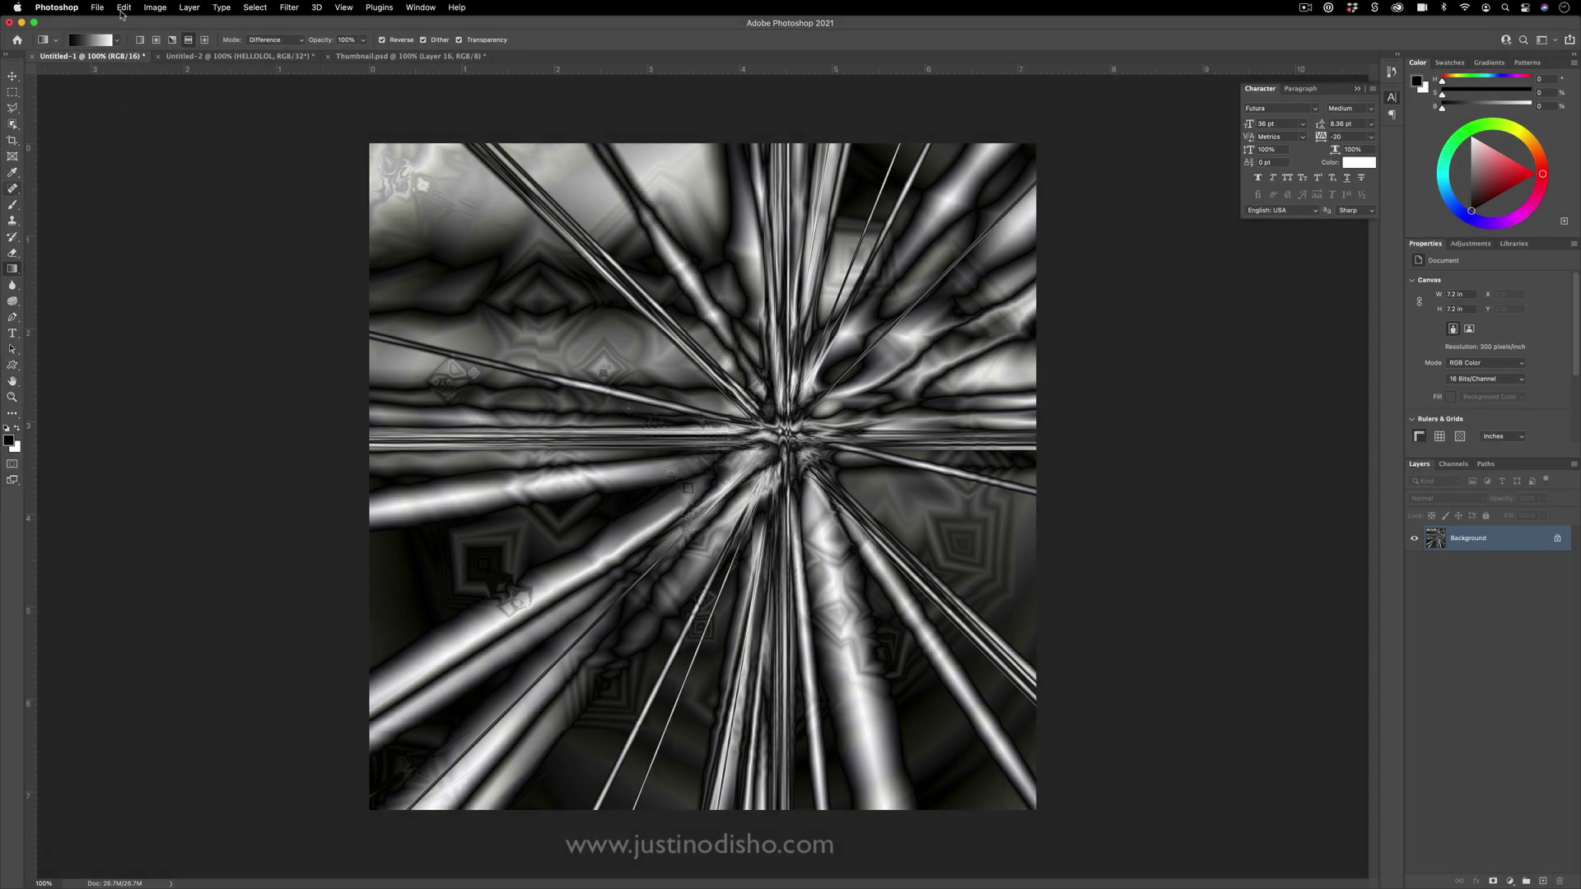
Set the gradient to Linear, swap colours to white-to-black, and use Normal blend mode
{"action": "left_click", "coordinate": [117, 41]}
{"action": "left_click", "coordinate": [119, 41]}
{"action": "left_click", "coordinate": [141, 41]}
{"action": "key", "text": "x"}
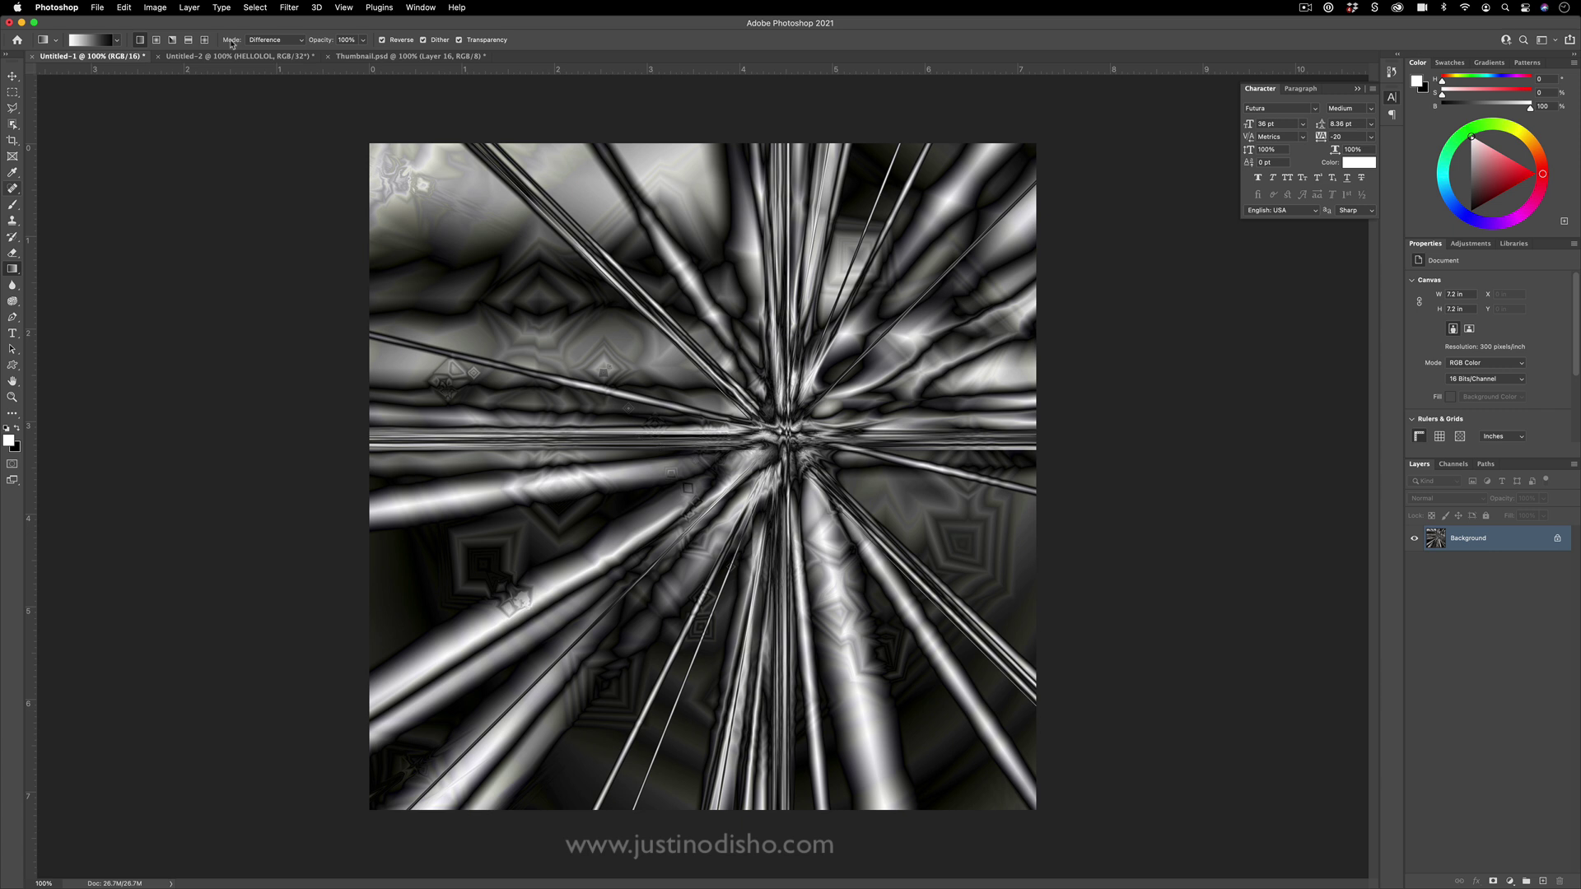
{"action": "left_click", "coordinate": [270, 42]}
{"action": "left_click", "coordinate": [272, 13]}
Paint a horizontal white-to-black gradient, fill the canvas white with Option+Delete, then drag another gradient
{"action": "left_click_drag", "start_coordinate": [529, 383], "coordinate": [889, 403]}
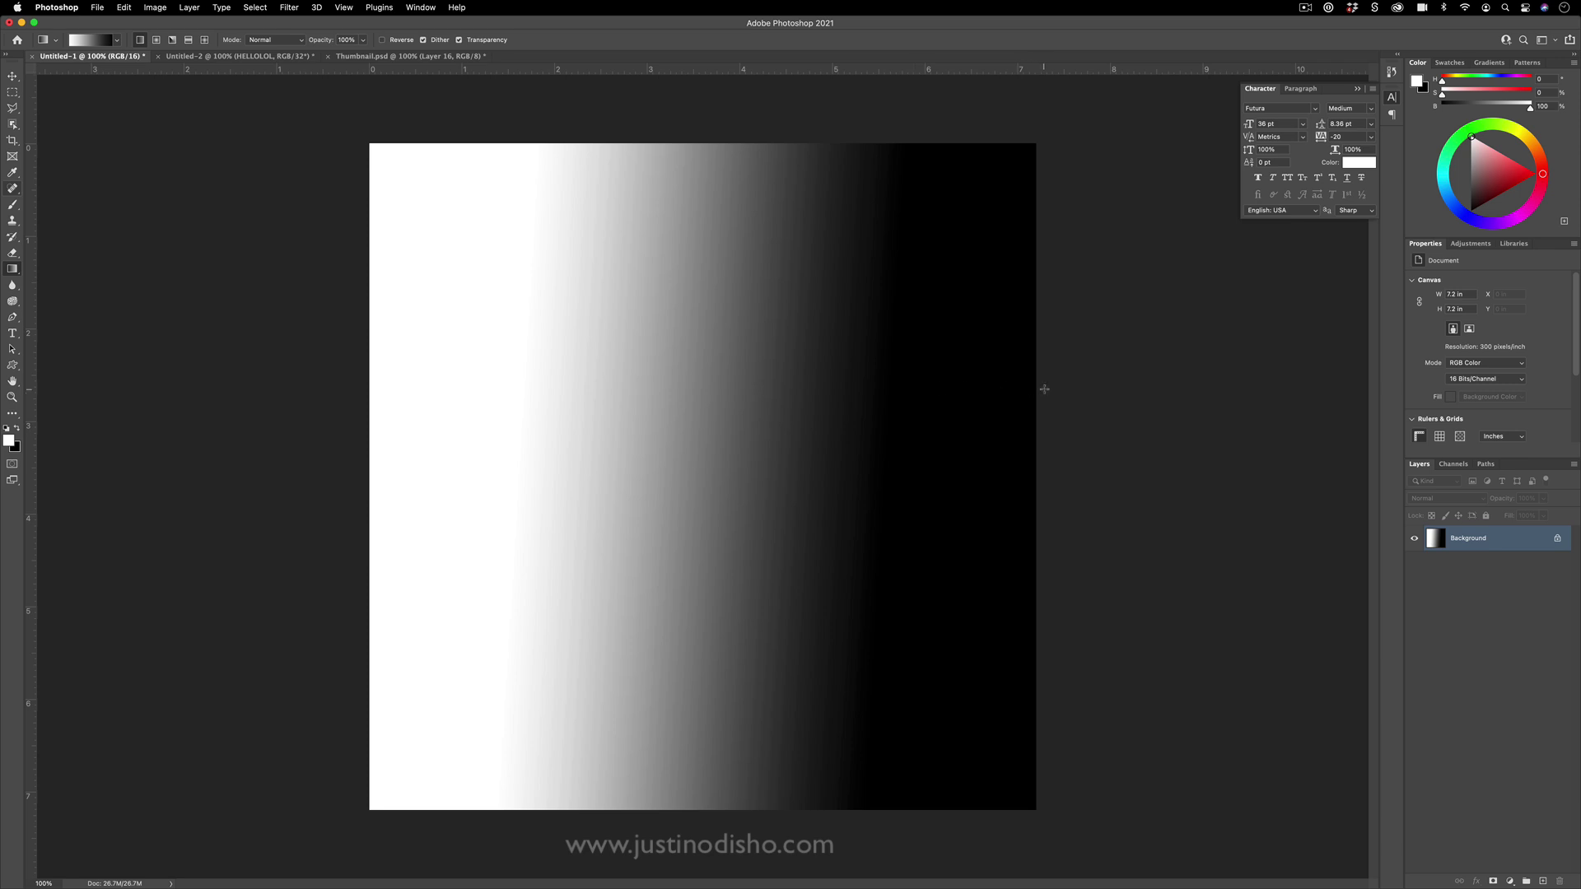
{"action": "key", "text": "alt+BackSpace"}
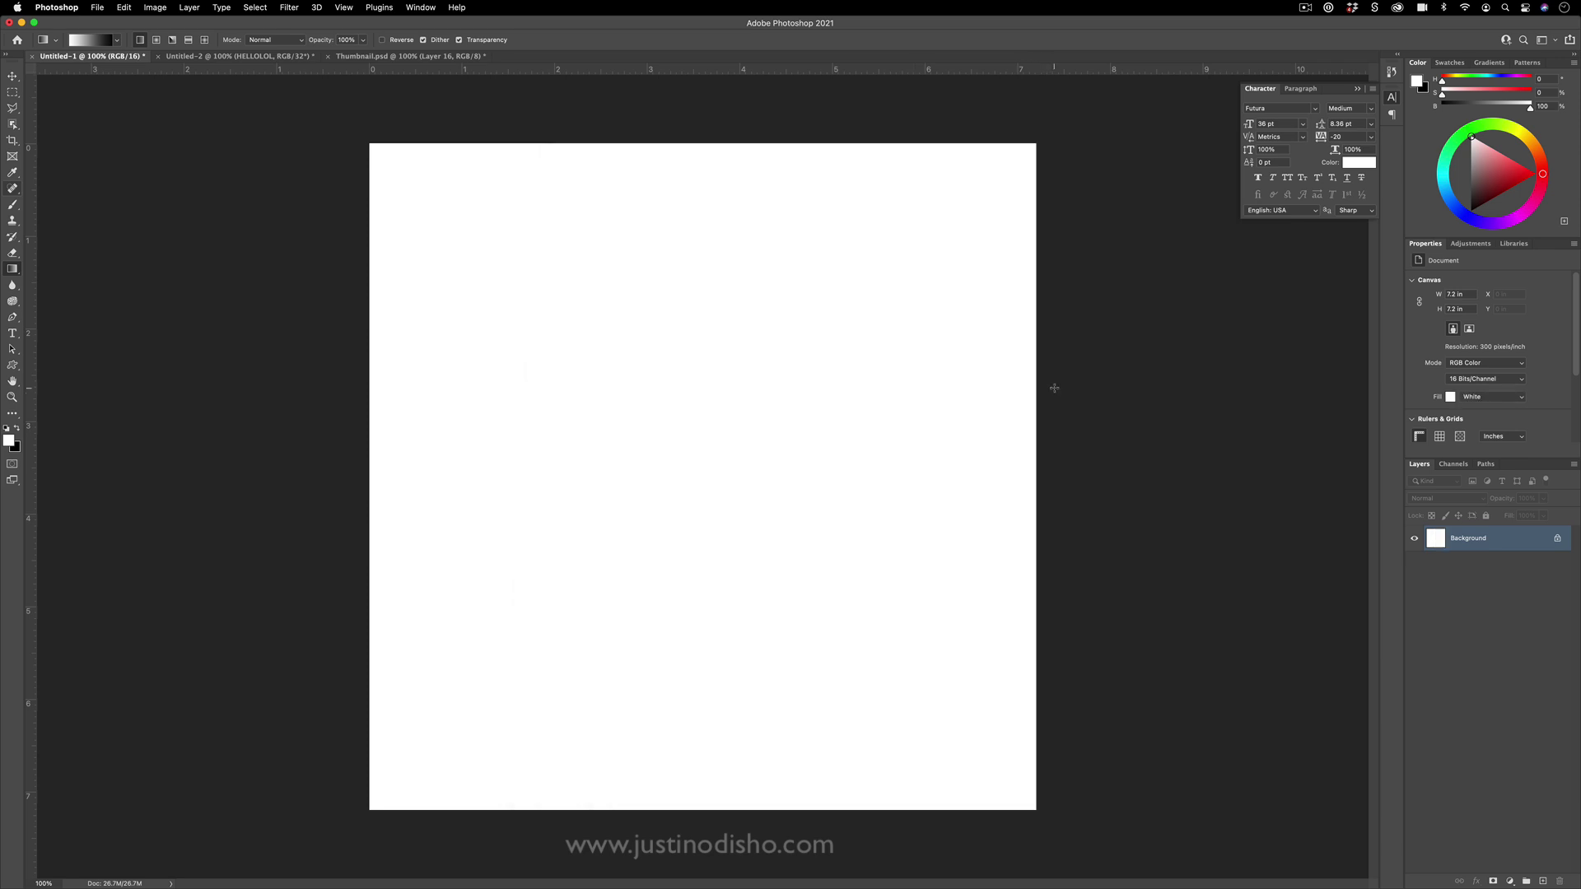
{"action": "left_click_drag", "start_coordinate": [1053, 387], "coordinate": [1148, 388]}
Try vertical, diagonal and horizontal full-opacity gradients across the canvas
{"action": "left_click_drag", "start_coordinate": [689, 146], "coordinate": [693, 760]}
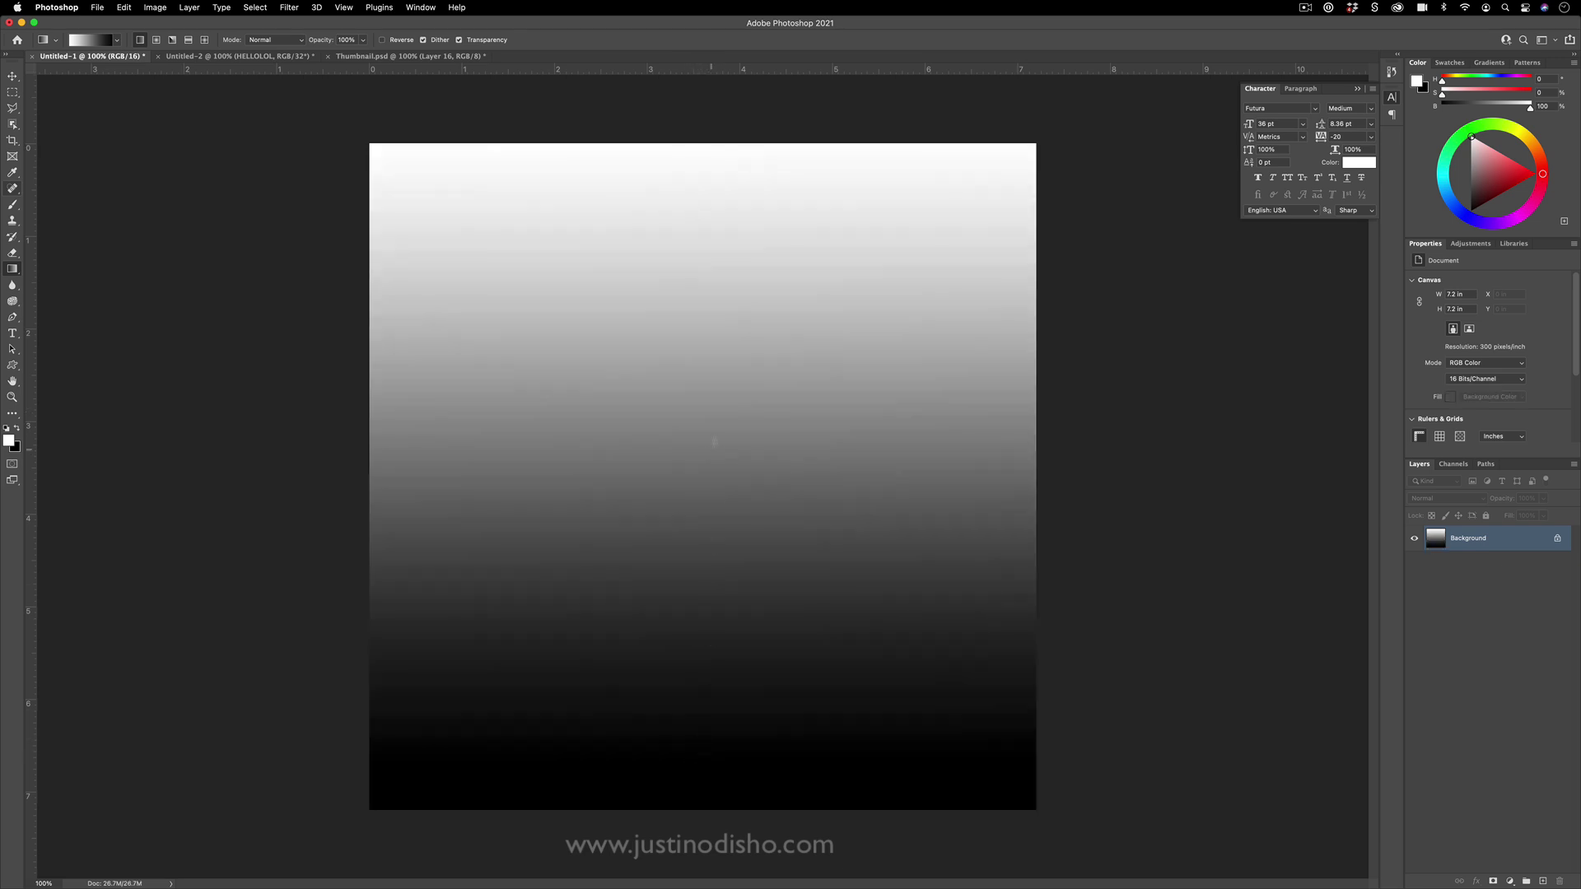
{"action": "left_click_drag", "start_coordinate": [770, 223], "coordinate": [748, 451]}
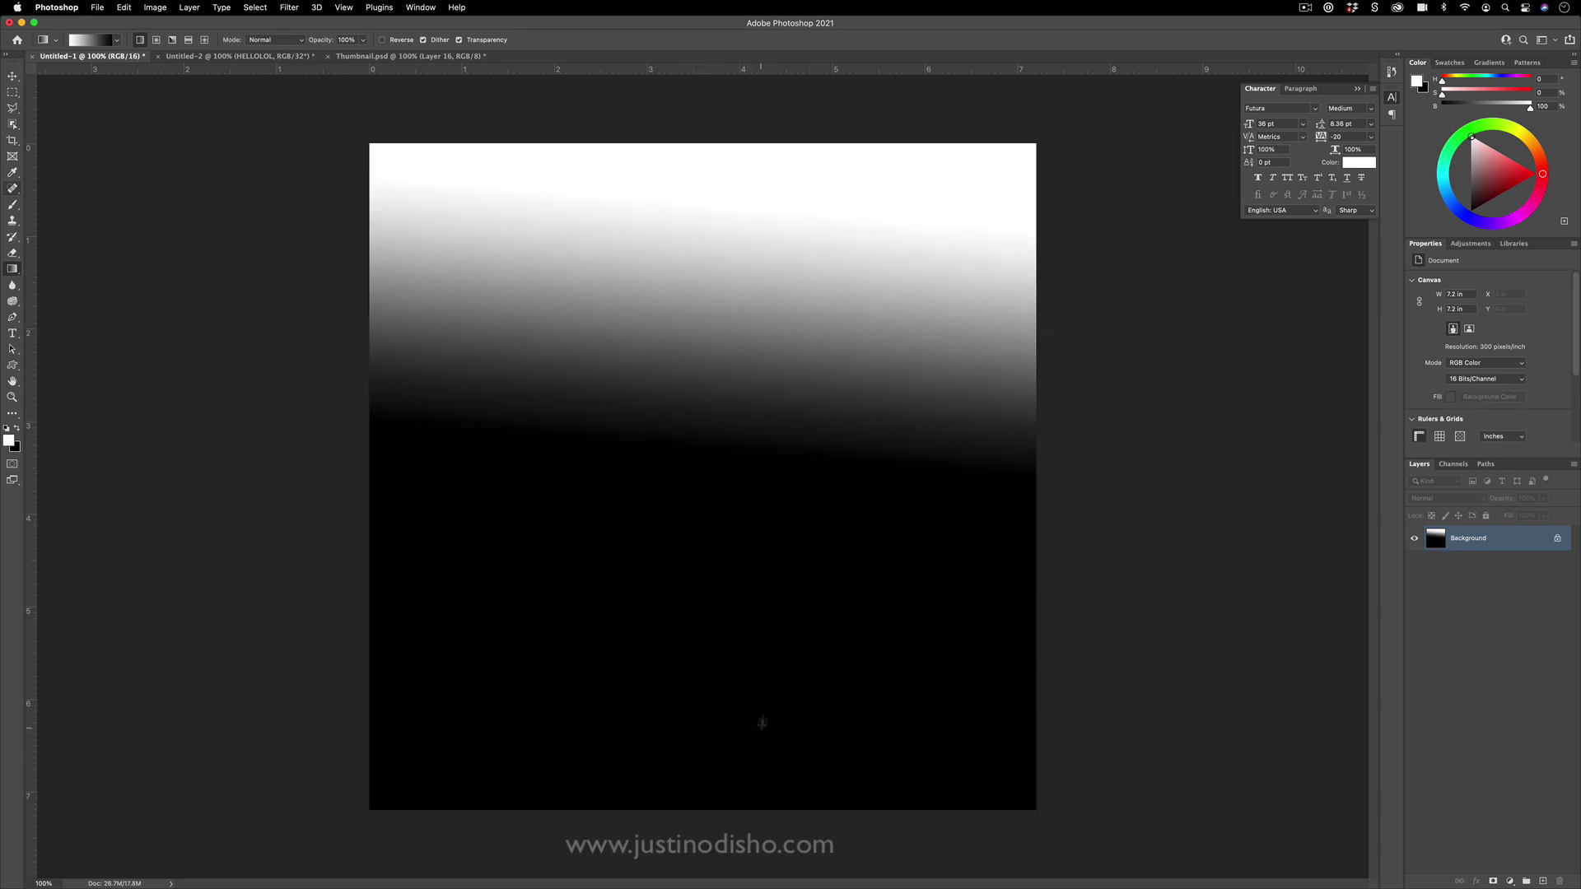
{"action": "left_click_drag", "start_coordinate": [770, 657], "coordinate": [765, 785]}
{"action": "left_click_drag", "start_coordinate": [752, 317], "coordinate": [761, 352]}
{"action": "left_click_drag", "start_coordinate": [818, 222], "coordinate": [688, 291]}
{"action": "left_click_drag", "start_coordinate": [832, 377], "coordinate": [575, 378]}
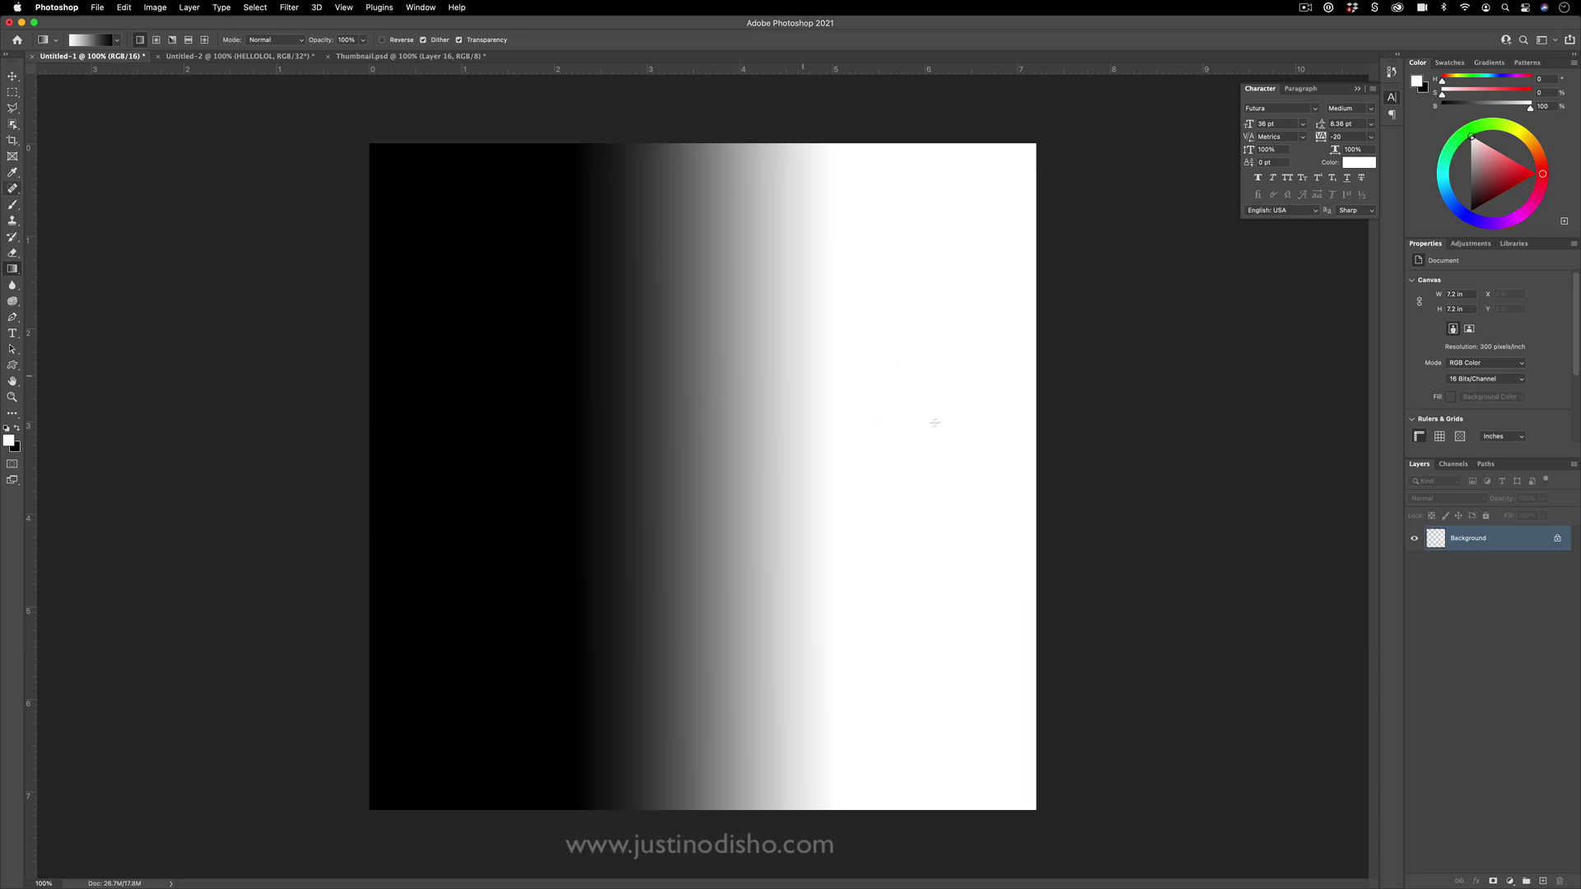
{"action": "left_click_drag", "start_coordinate": [937, 422], "coordinate": [591, 422]}
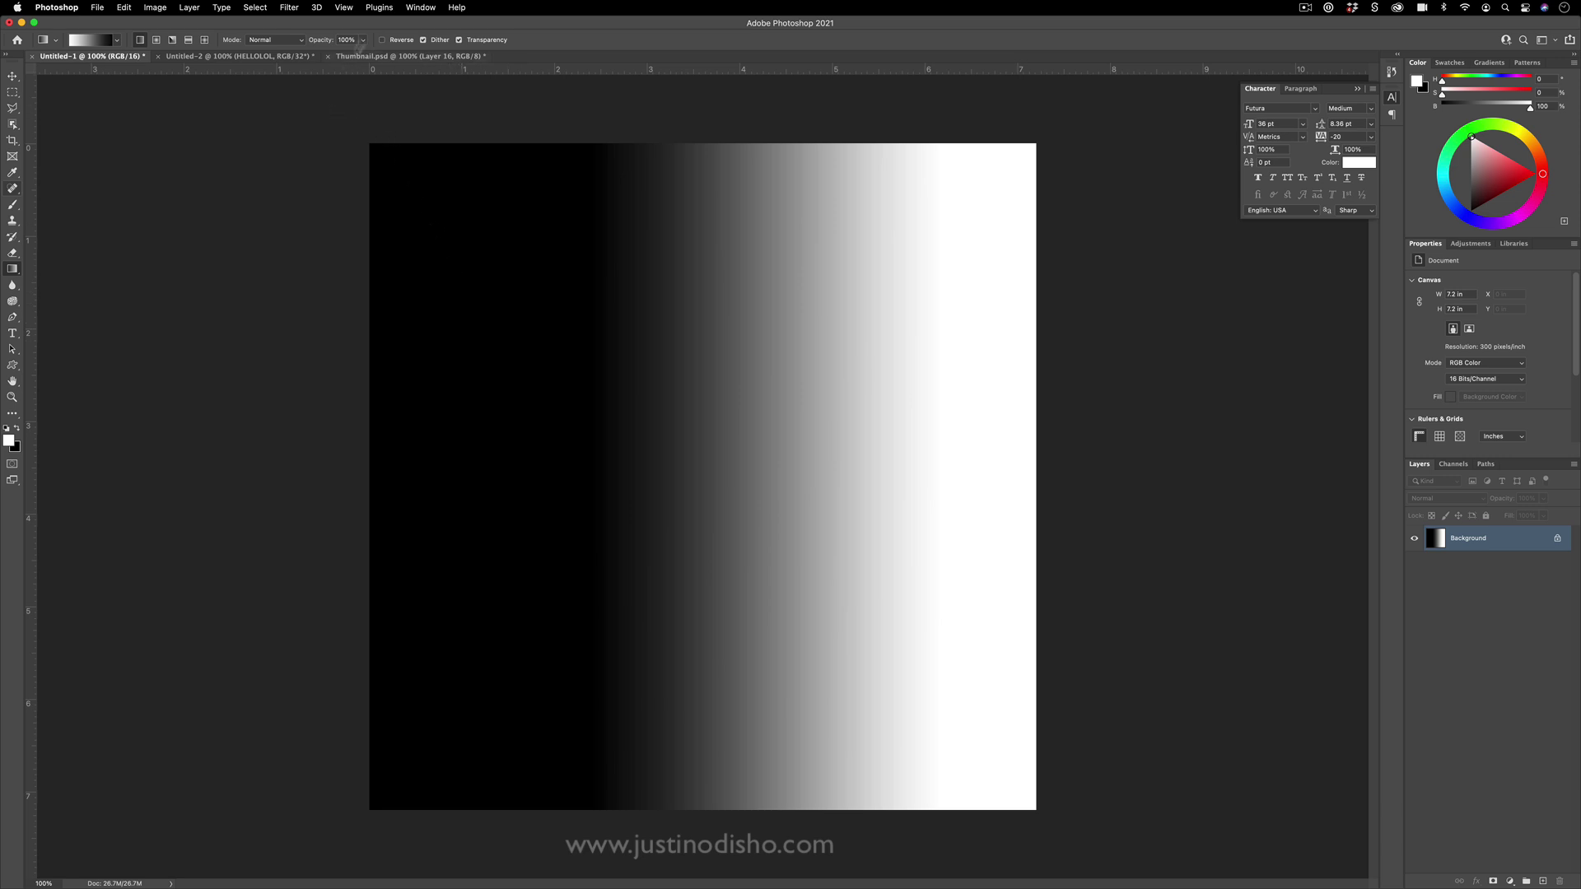
Lower gradient opacity to about 50% and overlay several crossing half-opacity gradients
{"action": "left_click", "coordinate": [365, 44]}
{"action": "left_click_drag", "start_coordinate": [356, 58], "coordinate": [336, 60]}
{"action": "left_click_drag", "start_coordinate": [773, 230], "coordinate": [774, 433]}
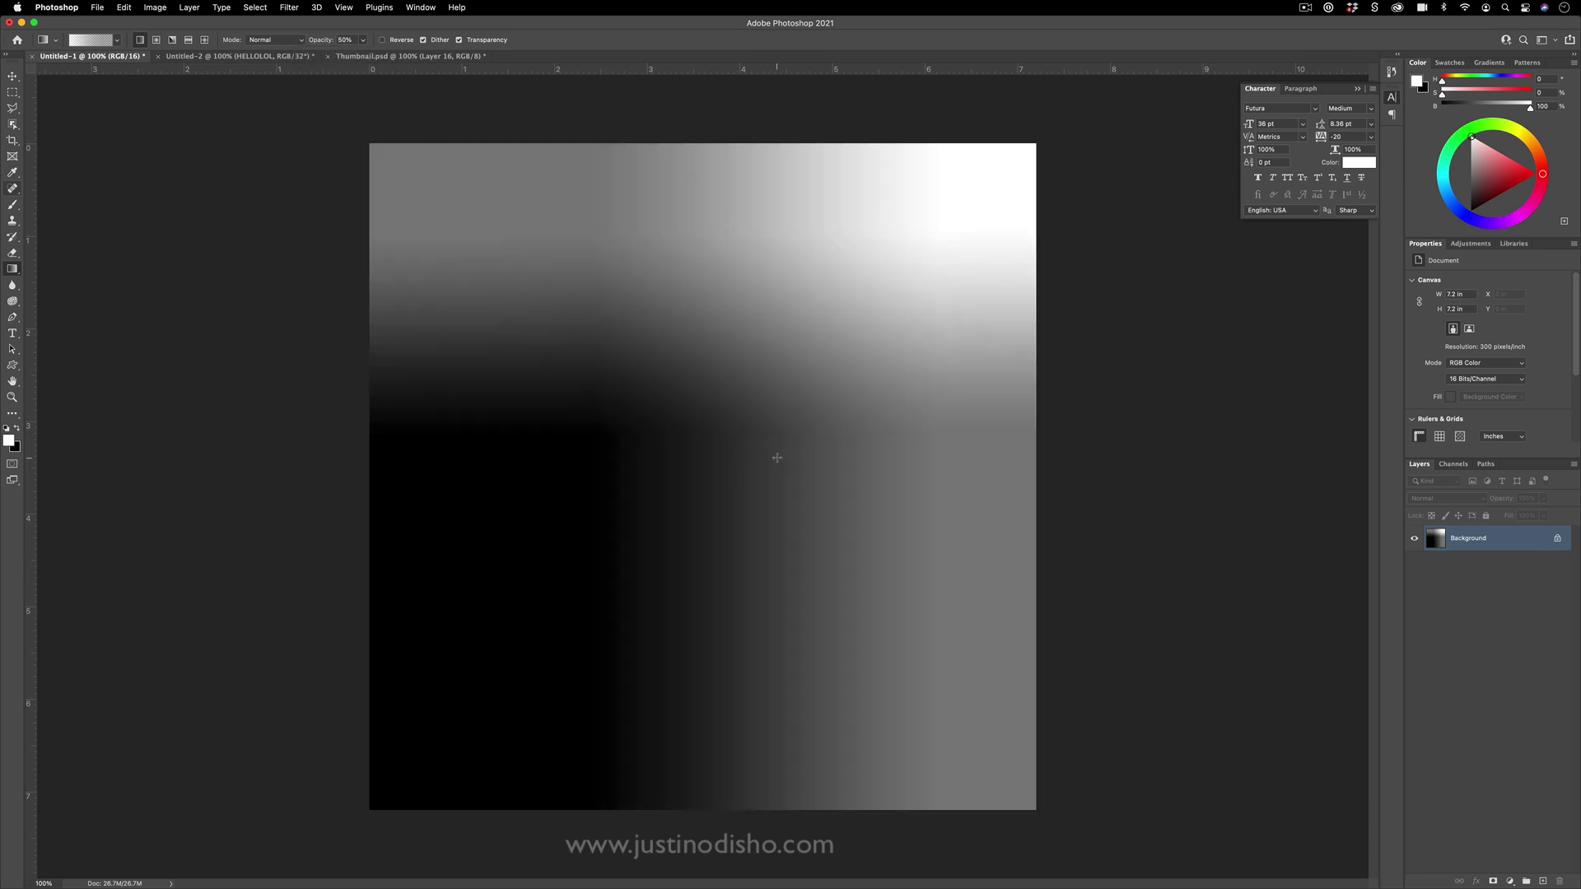
{"action": "left_click_drag", "start_coordinate": [781, 377], "coordinate": [843, 434]}
{"action": "left_click_drag", "start_coordinate": [863, 494], "coordinate": [638, 416]}
{"action": "left_click_drag", "start_coordinate": [653, 409], "coordinate": [863, 427]}
{"action": "left_click_drag", "start_coordinate": [855, 430], "coordinate": [808, 437]}
{"action": "left_click_drag", "start_coordinate": [805, 410], "coordinate": [844, 433]}
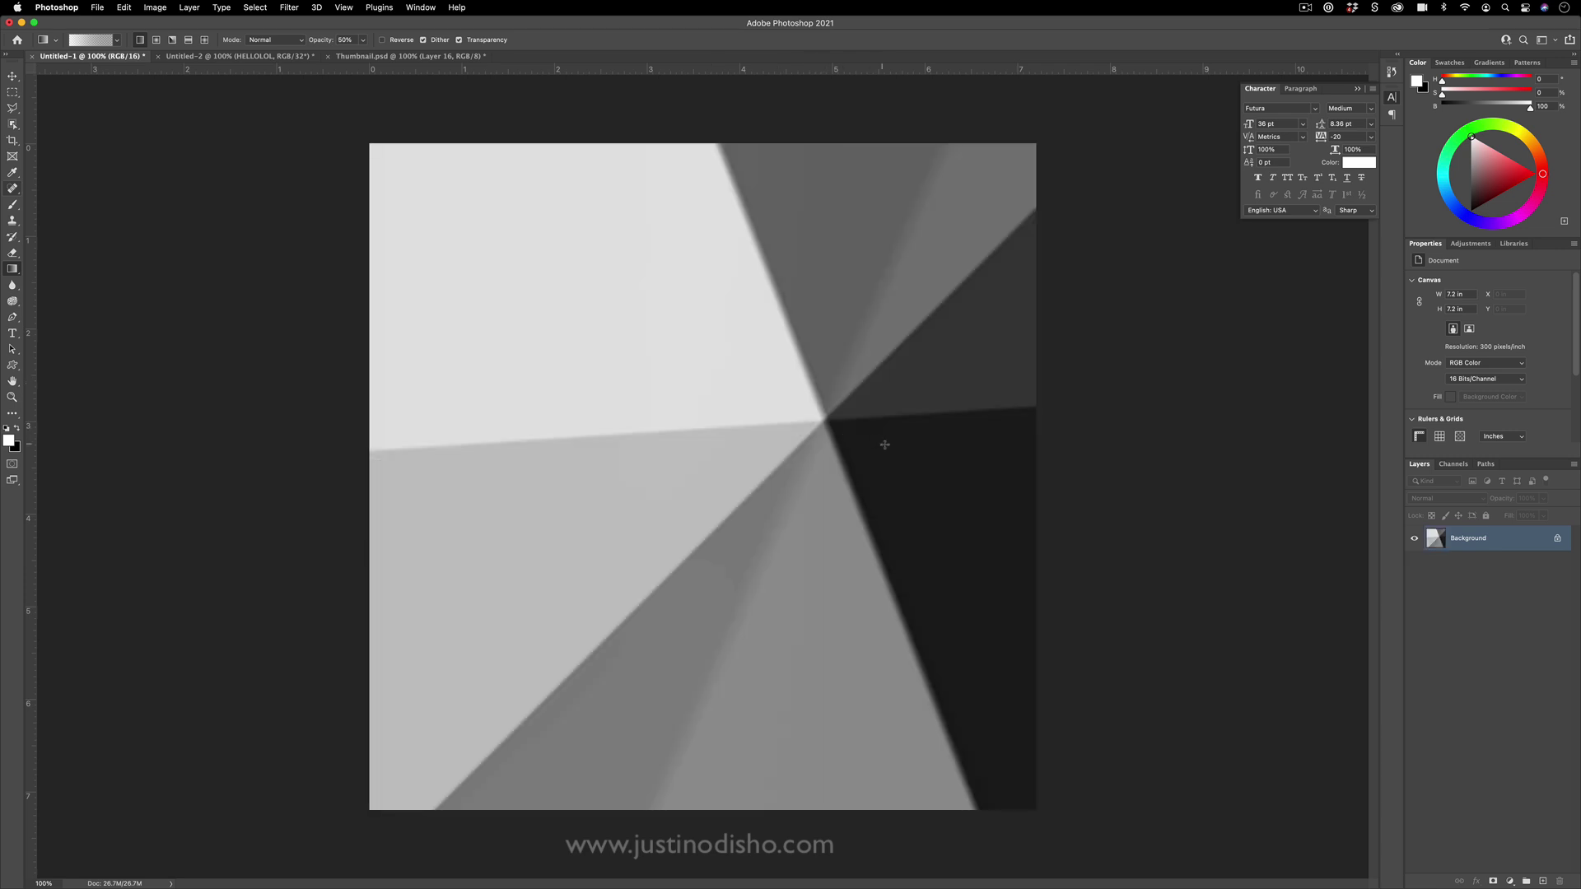
Restore opacity to 100% and repaint a right-to-left black-to-white gradient
{"action": "left_click", "coordinate": [363, 40]}
{"action": "left_click_drag", "start_coordinate": [368, 56], "coordinate": [476, 61]}
{"action": "left_click_drag", "start_coordinate": [972, 413], "coordinate": [502, 416]}
Switch gradient mode to Difference and layer vertical and horizontal gradients across the centre
{"action": "left_click", "coordinate": [261, 39]}
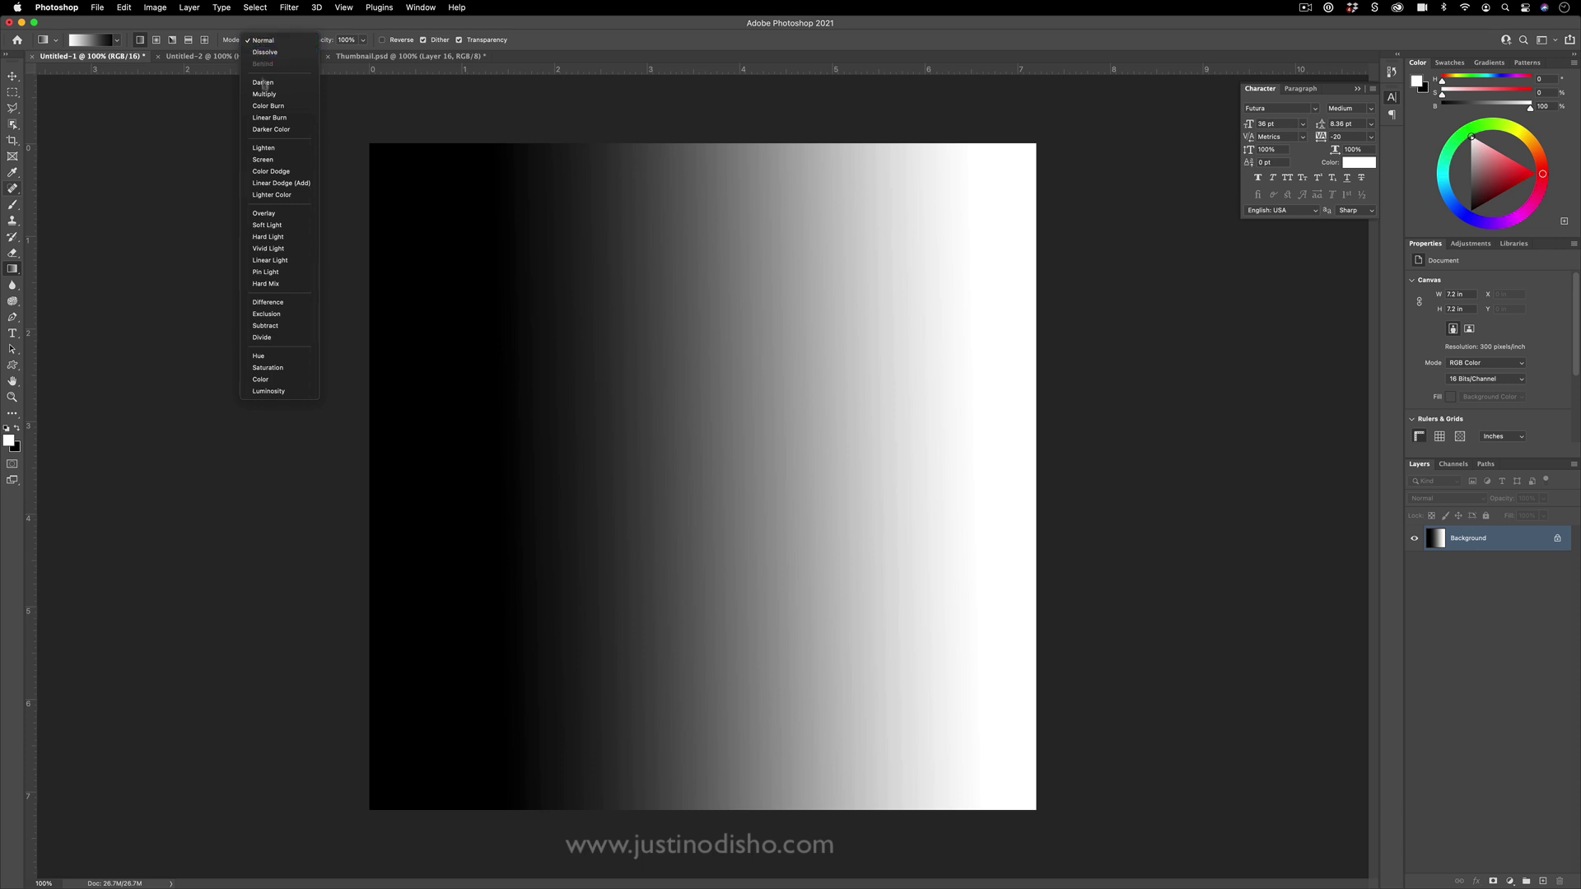
{"action": "left_click", "coordinate": [293, 306]}
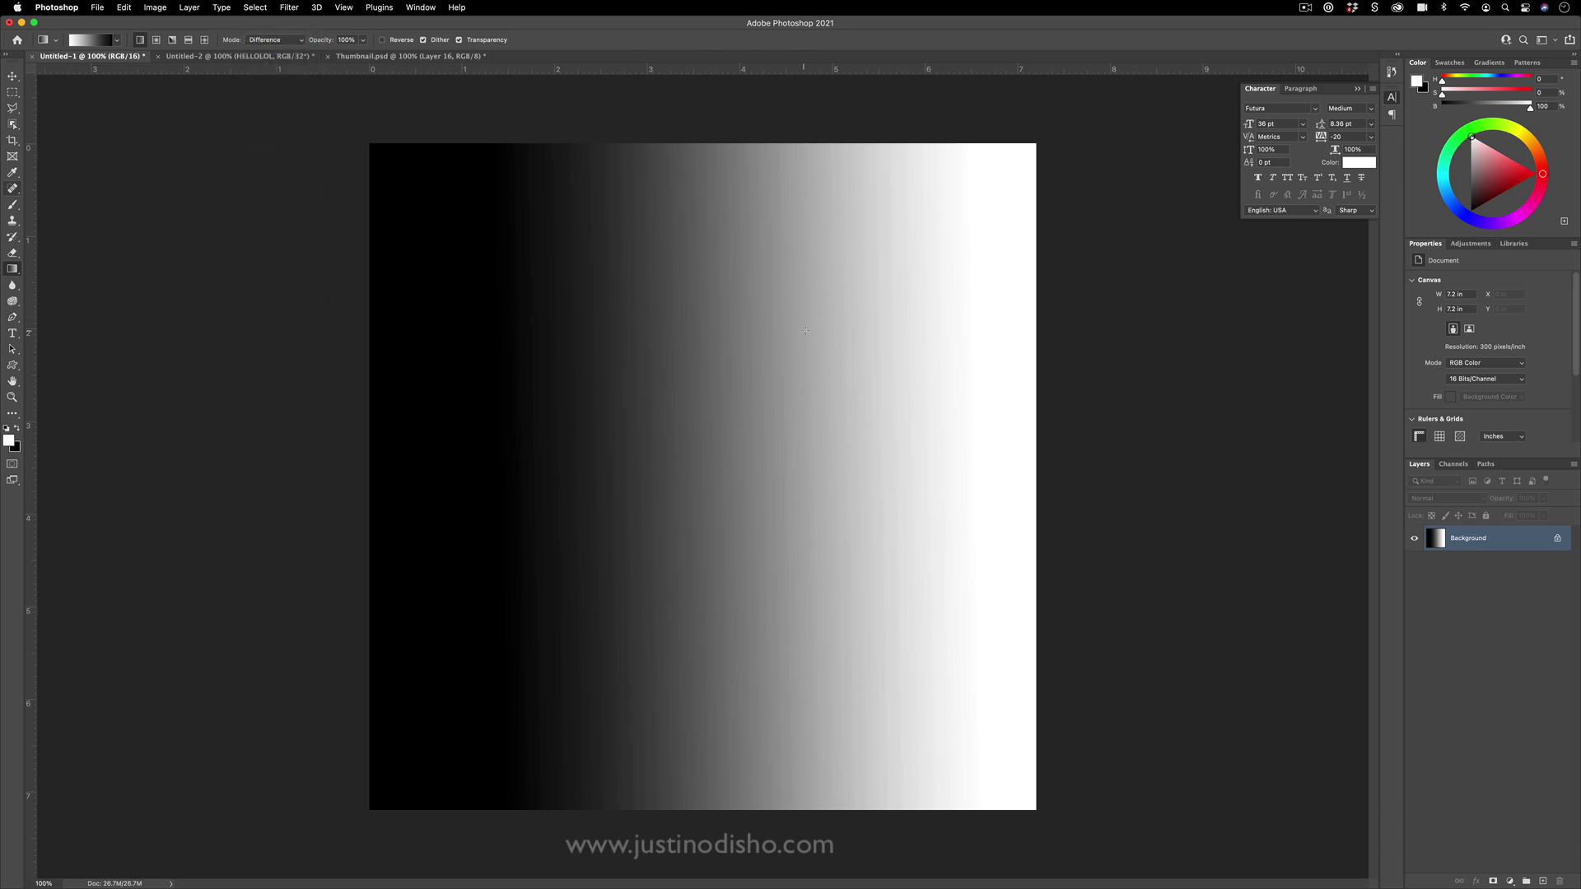
{"action": "left_click_drag", "start_coordinate": [770, 332], "coordinate": [725, 402]}
{"action": "left_click_drag", "start_coordinate": [750, 307], "coordinate": [742, 642]}
{"action": "left_click_drag", "start_coordinate": [751, 298], "coordinate": [737, 619]}
{"action": "left_click_drag", "start_coordinate": [704, 521], "coordinate": [833, 570]}
{"action": "left_click_drag", "start_coordinate": [721, 487], "coordinate": [829, 508]}
{"action": "left_click_drag", "start_coordinate": [834, 430], "coordinate": [728, 454]}
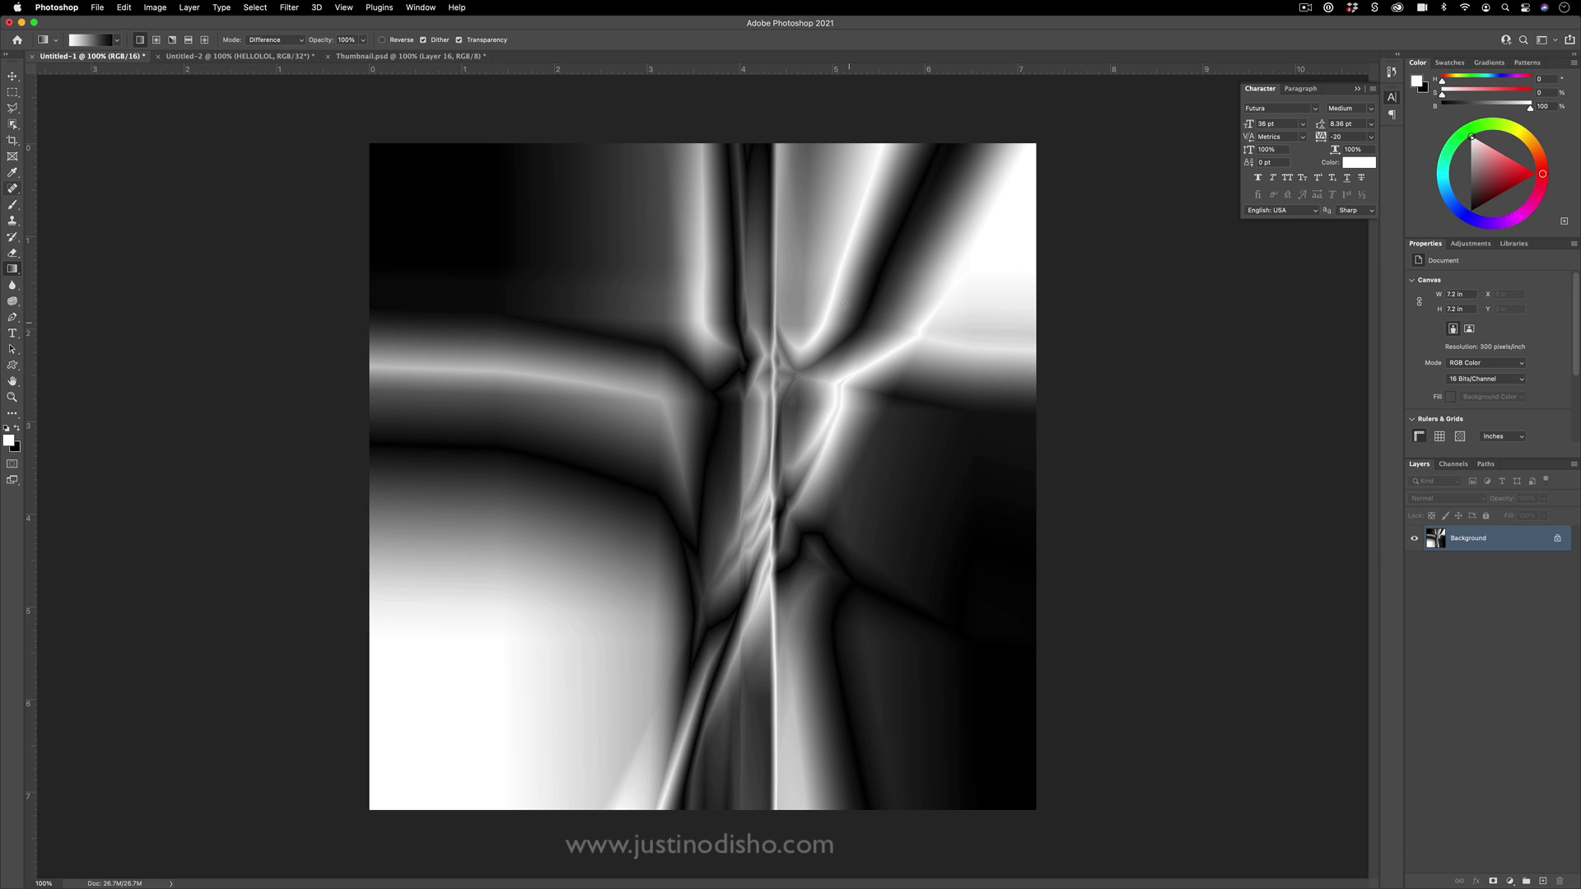
Add ringed circular spots with radial Difference gradients, mostly at lower left
{"action": "left_click", "coordinate": [155, 39]}
{"action": "left_click_drag", "start_coordinate": [620, 294], "coordinate": [550, 331]}
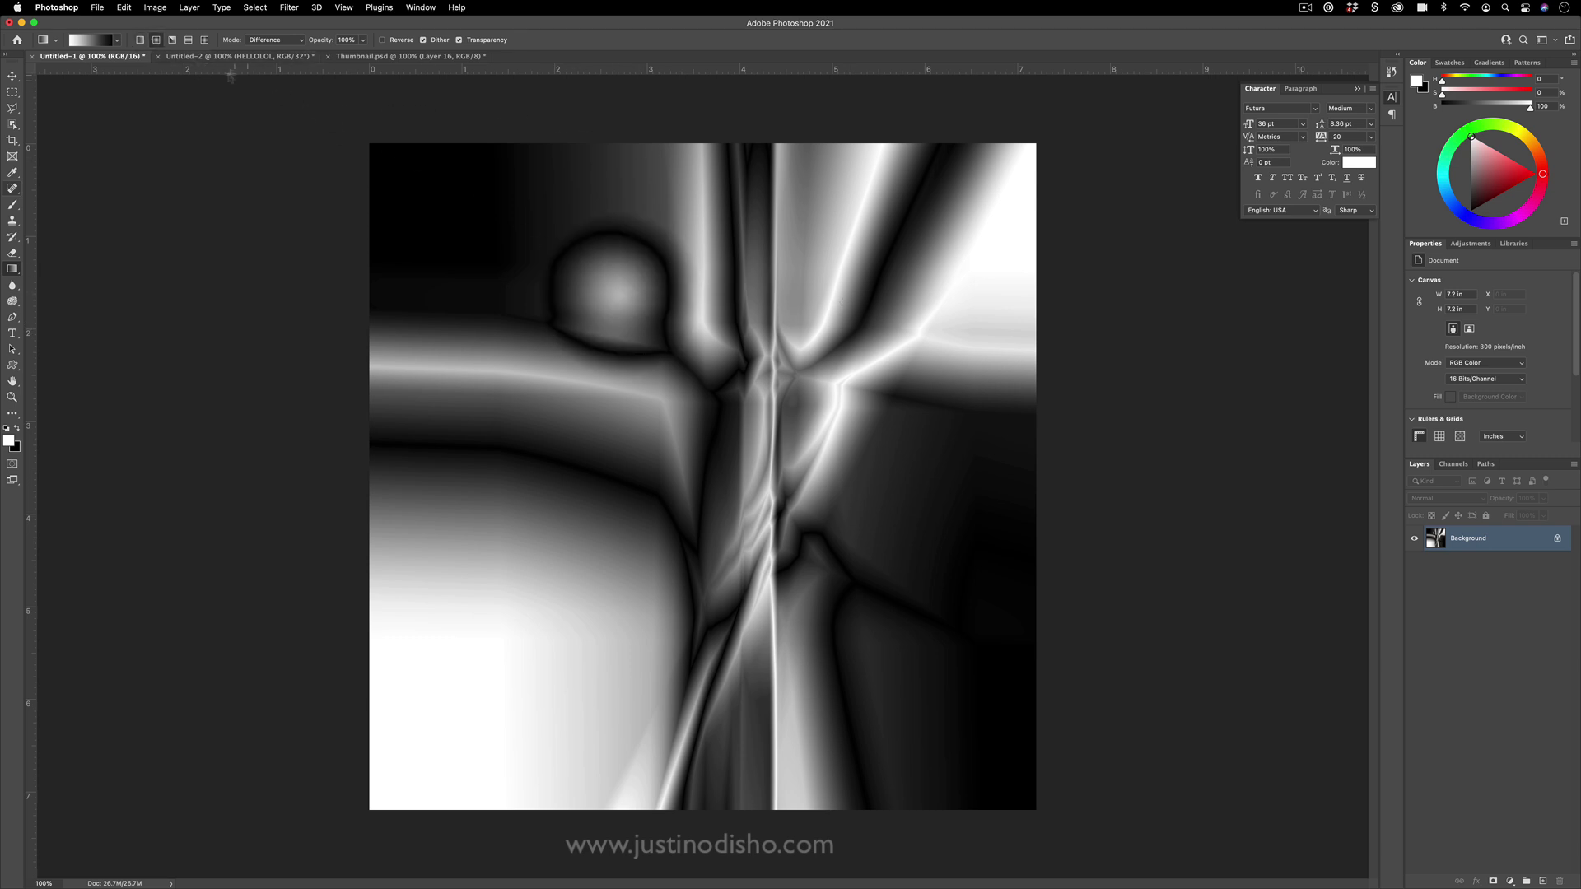
{"action": "mouse_move", "coordinate": [547, 443]}
{"action": "left_mouse_down"}
{"action": "mouse_move", "coordinate": [485, 476]}
{"action": "mouse_move", "coordinate": [501, 529]}
{"action": "left_mouse_up"}
{"action": "left_click_drag", "start_coordinate": [496, 532], "coordinate": [481, 551]}
{"action": "left_click_drag", "start_coordinate": [479, 554], "coordinate": [475, 572]}
{"action": "left_click_drag", "start_coordinate": [516, 597], "coordinate": [485, 626]}
{"action": "left_click_drag", "start_coordinate": [561, 605], "coordinate": [550, 615]}
{"action": "left_click_drag", "start_coordinate": [570, 558], "coordinate": [557, 571]}
{"action": "left_click_drag", "start_coordinate": [600, 492], "coordinate": [331, 761]}
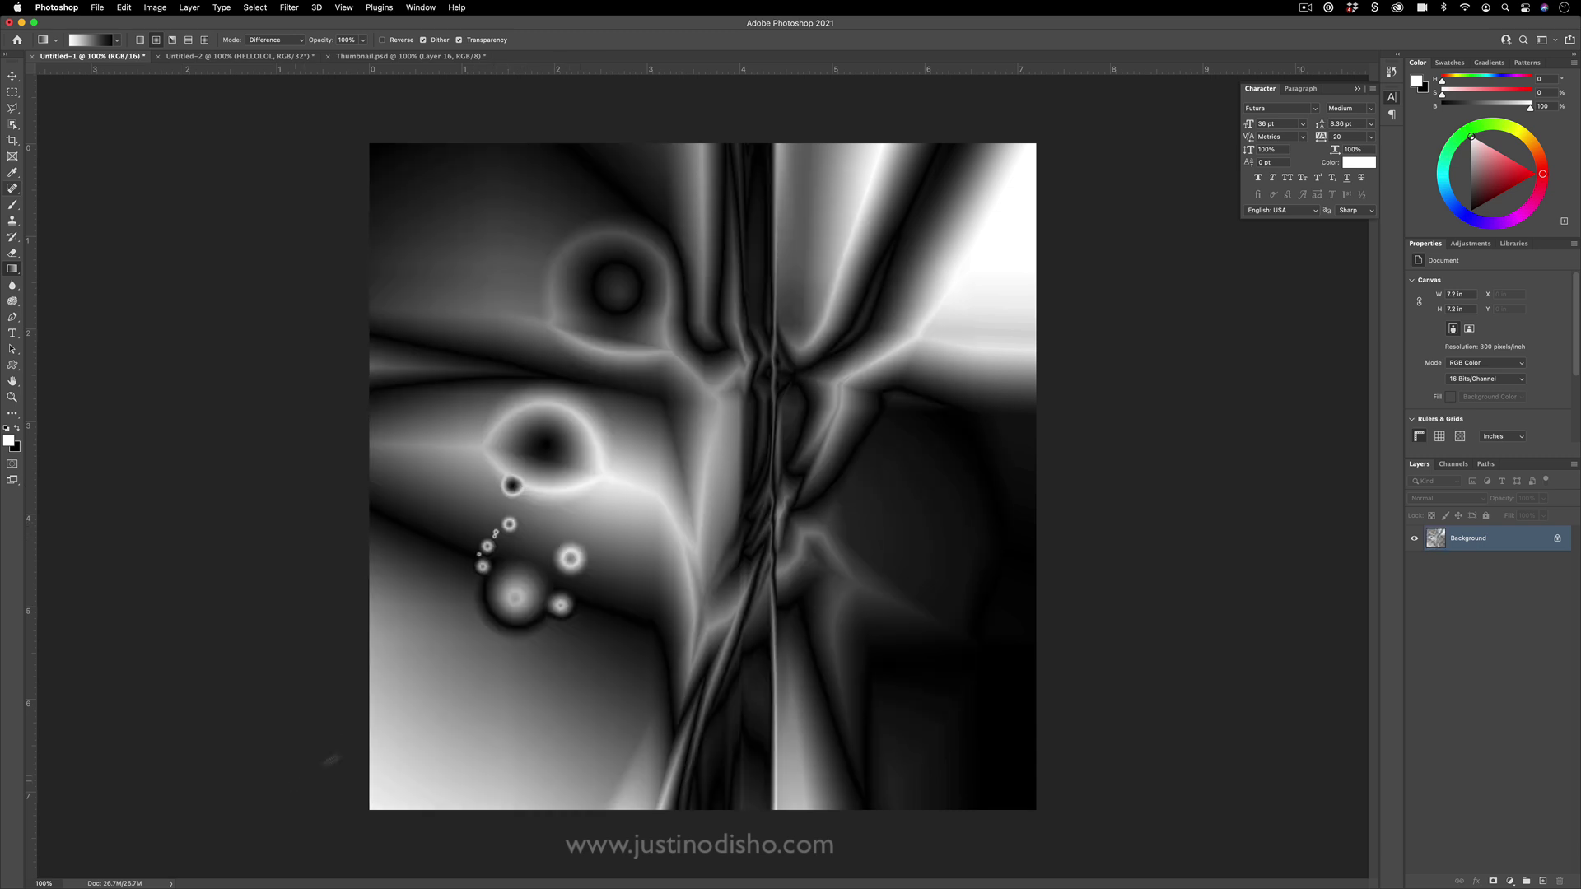
{"action": "left_click_drag", "start_coordinate": [619, 496], "coordinate": [446, 630]}
{"action": "left_click_drag", "start_coordinate": [536, 541], "coordinate": [488, 588]}
{"action": "left_click_drag", "start_coordinate": [523, 575], "coordinate": [520, 577]}
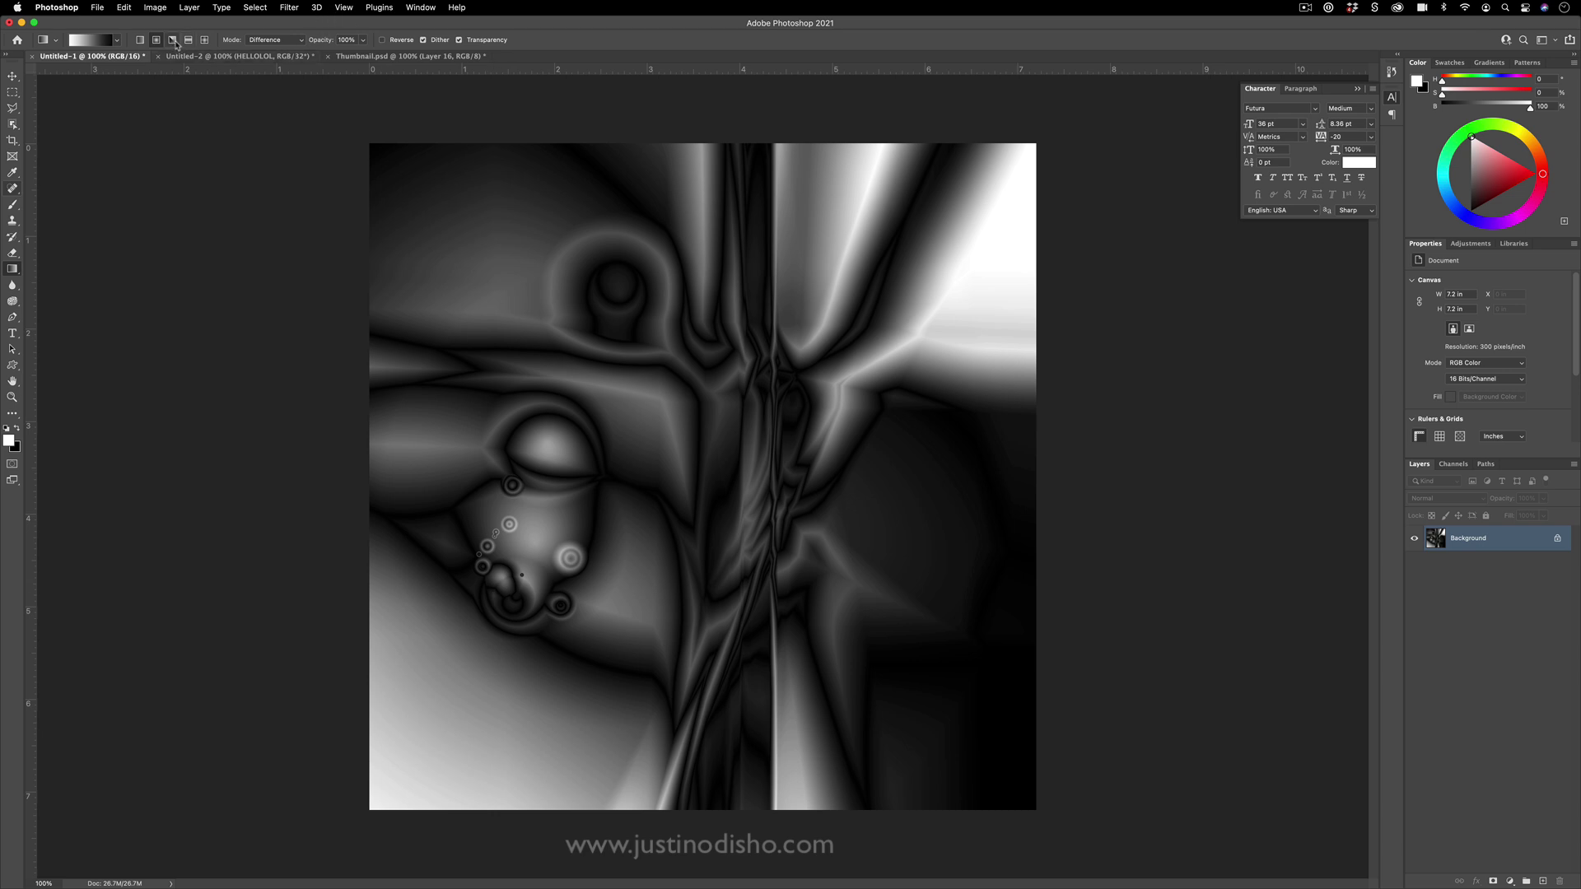
Add a diamond blend near centre, then reflected bands and a long streak right of centre
{"action": "left_click", "coordinate": [204, 40]}
{"action": "left_click_drag", "start_coordinate": [631, 442], "coordinate": [774, 375]}
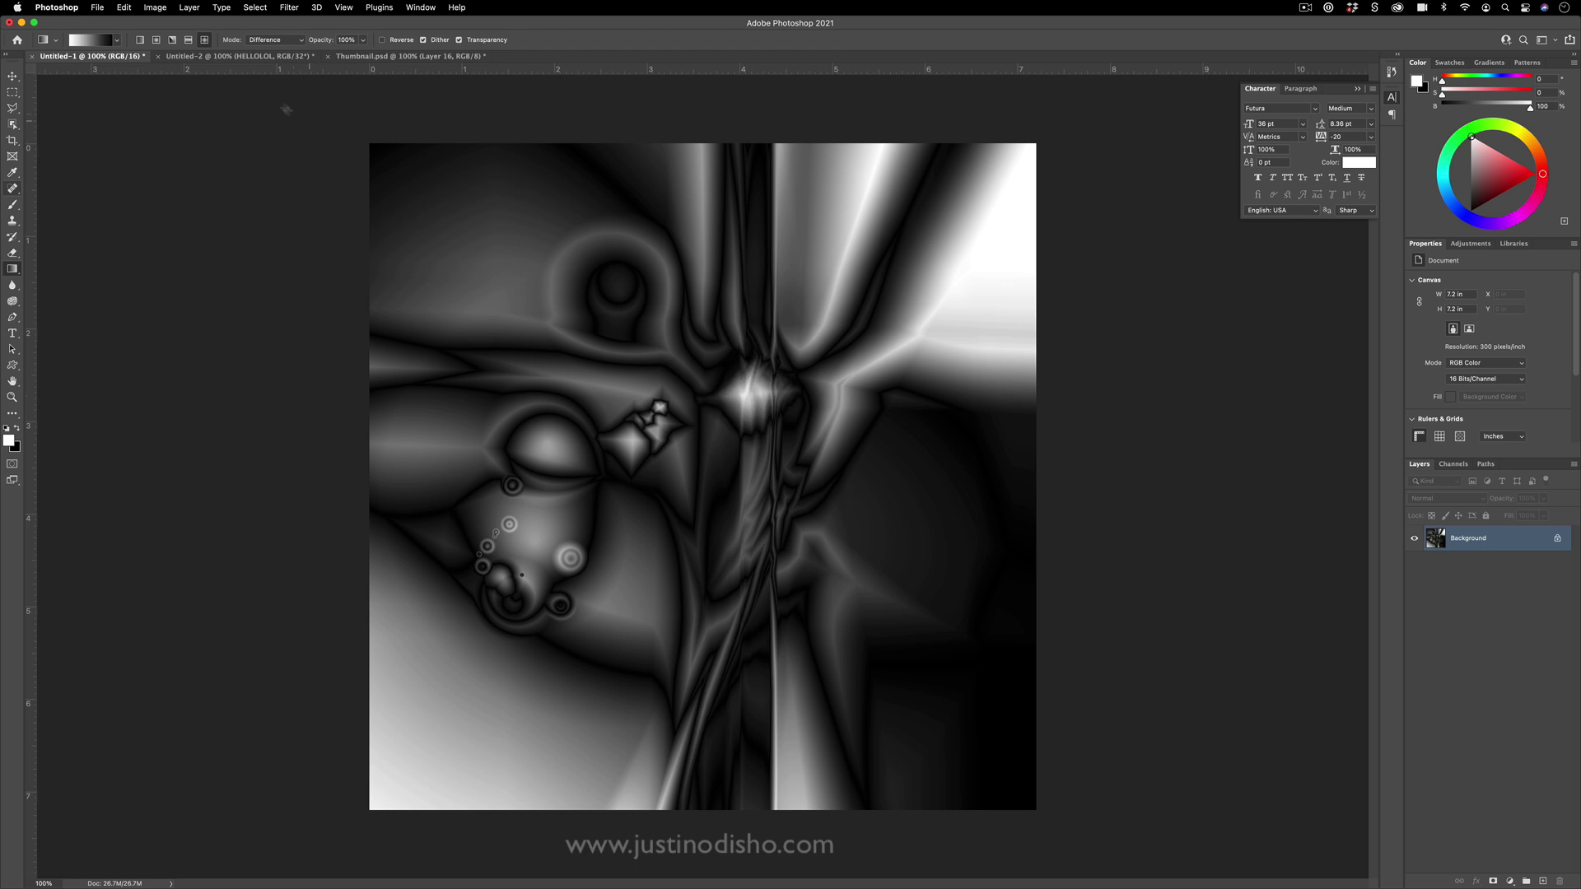
{"action": "left_click", "coordinate": [188, 39]}
{"action": "mouse_move", "coordinate": [866, 387]}
{"action": "left_mouse_down"}
{"action": "mouse_move", "coordinate": [832, 387]}
{"action": "mouse_move", "coordinate": [850, 392]}
{"action": "left_mouse_up"}
{"action": "left_click_drag", "start_coordinate": [861, 391], "coordinate": [860, 391]}
{"action": "left_click_drag", "start_coordinate": [862, 391], "coordinate": [855, 393]}
{"action": "left_click_drag", "start_coordinate": [847, 394], "coordinate": [710, 398]}
Add many thin reflected streaks radiating from a point right of centre
{"action": "mouse_move", "coordinate": [857, 373]}
{"action": "left_mouse_down"}
{"action": "mouse_move", "coordinate": [857, 395]}
{"action": "mouse_move", "coordinate": [860, 383]}
{"action": "left_mouse_up"}
{"action": "left_click_drag", "start_coordinate": [863, 383], "coordinate": [861, 388]}
{"action": "left_click_drag", "start_coordinate": [864, 388], "coordinate": [865, 390]}
{"action": "left_click_drag", "start_coordinate": [865, 388], "coordinate": [860, 387]}
{"action": "left_click_drag", "start_coordinate": [861, 388], "coordinate": [868, 388]}
{"action": "left_click_drag", "start_coordinate": [863, 389], "coordinate": [869, 389]}
{"action": "left_click_drag", "start_coordinate": [864, 391], "coordinate": [867, 391]}
{"action": "left_click_drag", "start_coordinate": [864, 392], "coordinate": [866, 387]}
{"action": "left_click_drag", "start_coordinate": [865, 386], "coordinate": [863, 417]}
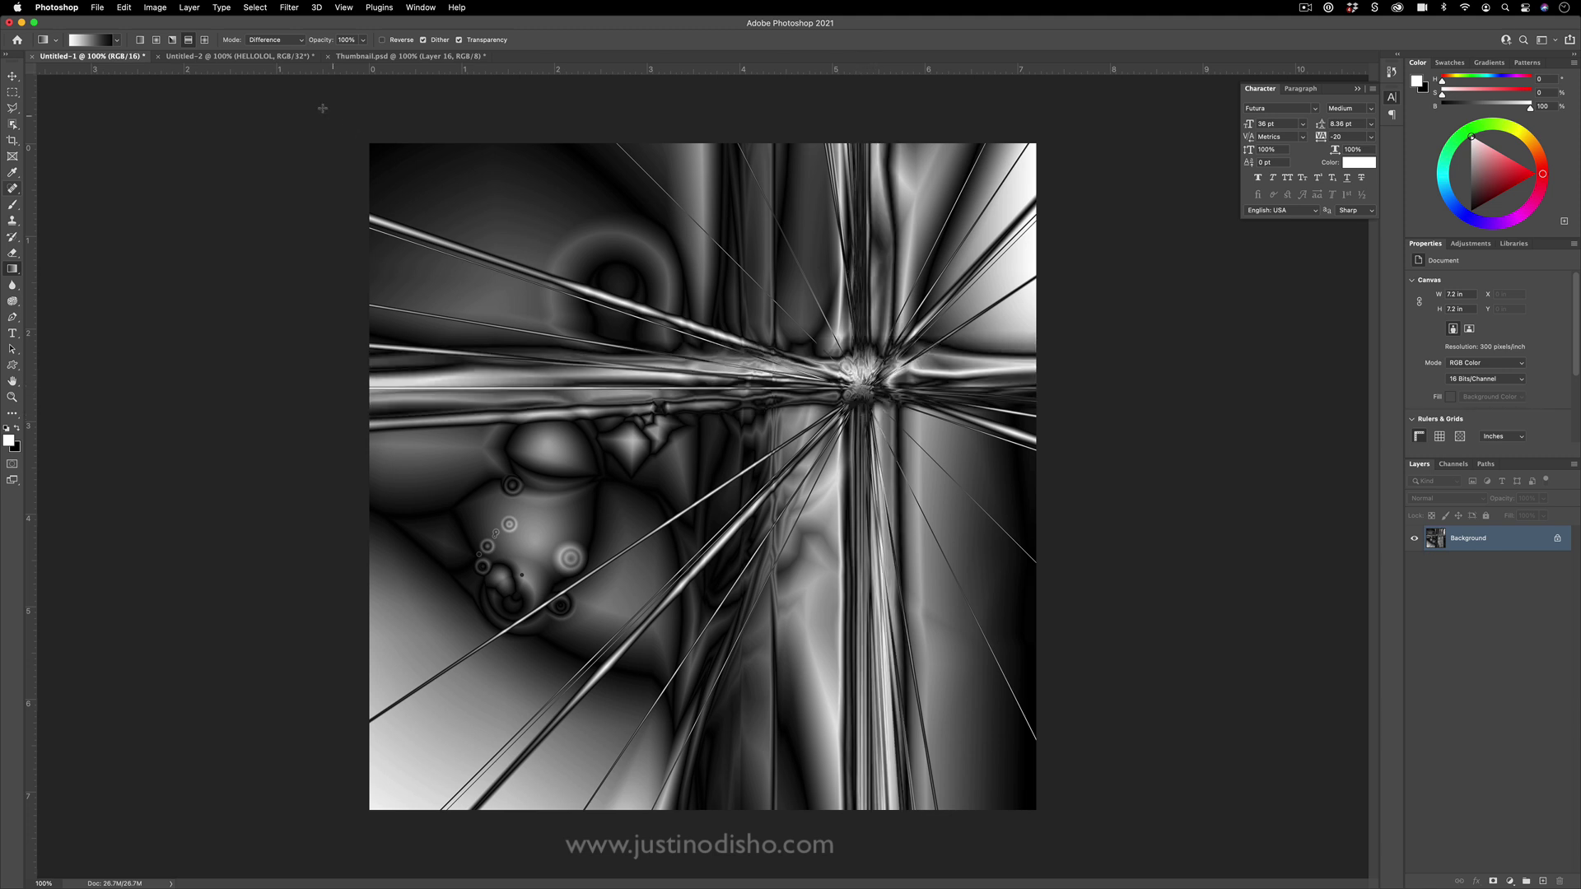
Try an angle gradient ray and another Difference gradient, then undo them
{"action": "left_click", "coordinate": [172, 40]}
{"action": "left_click_drag", "start_coordinate": [769, 354], "coordinate": [737, 344]}
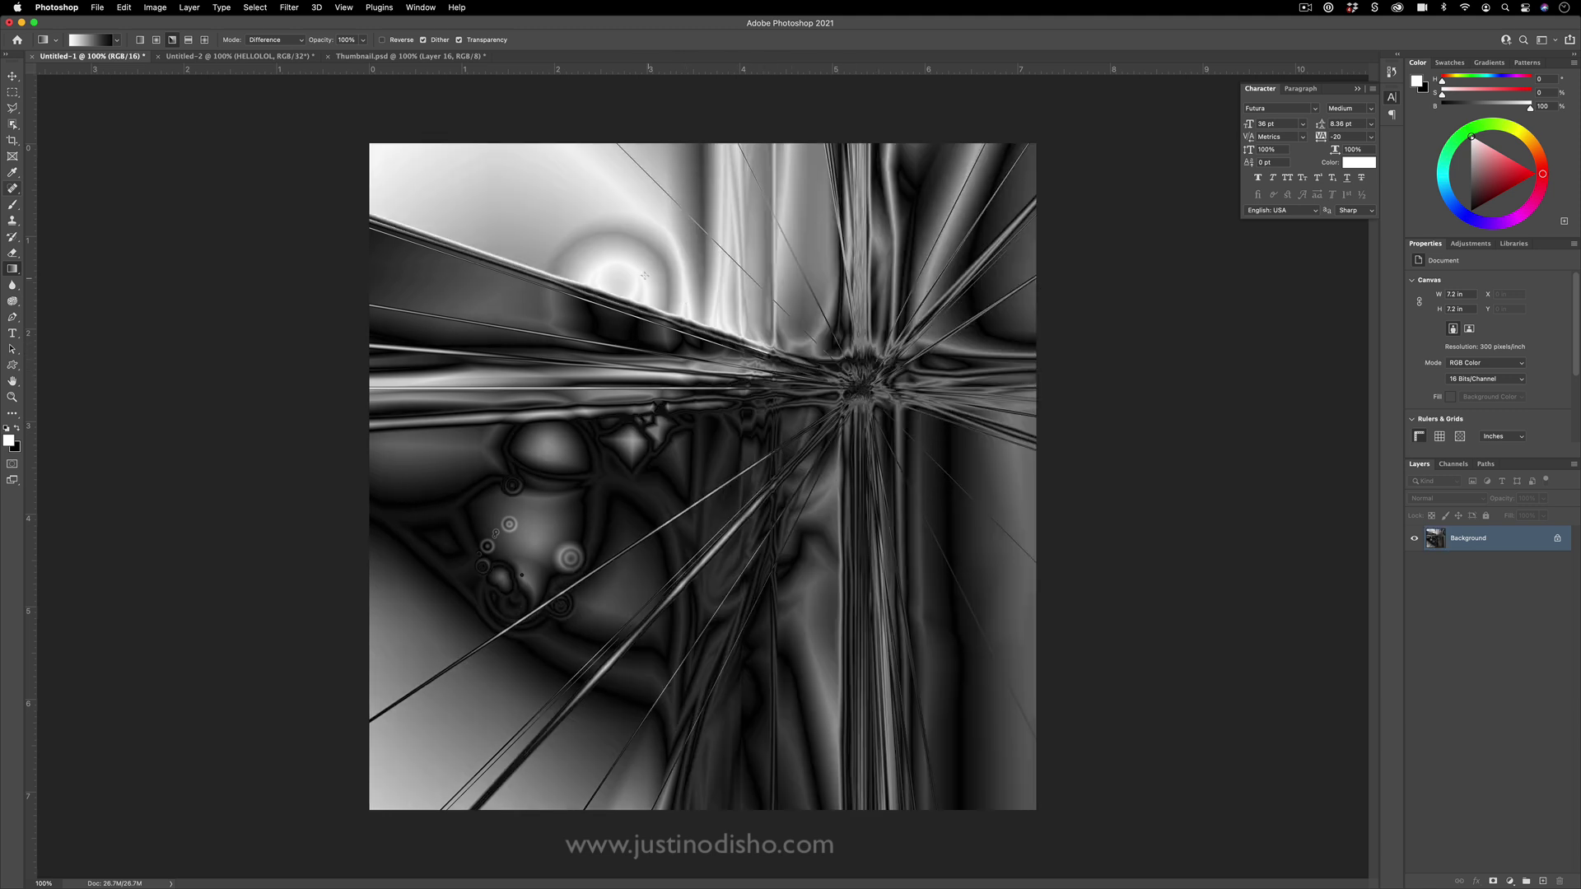
{"action": "mouse_move", "coordinate": [541, 203]}
{"action": "left_mouse_down"}
{"action": "mouse_move", "coordinate": [558, 210]}
{"action": "mouse_move", "coordinate": [543, 212]}
{"action": "left_mouse_up"}
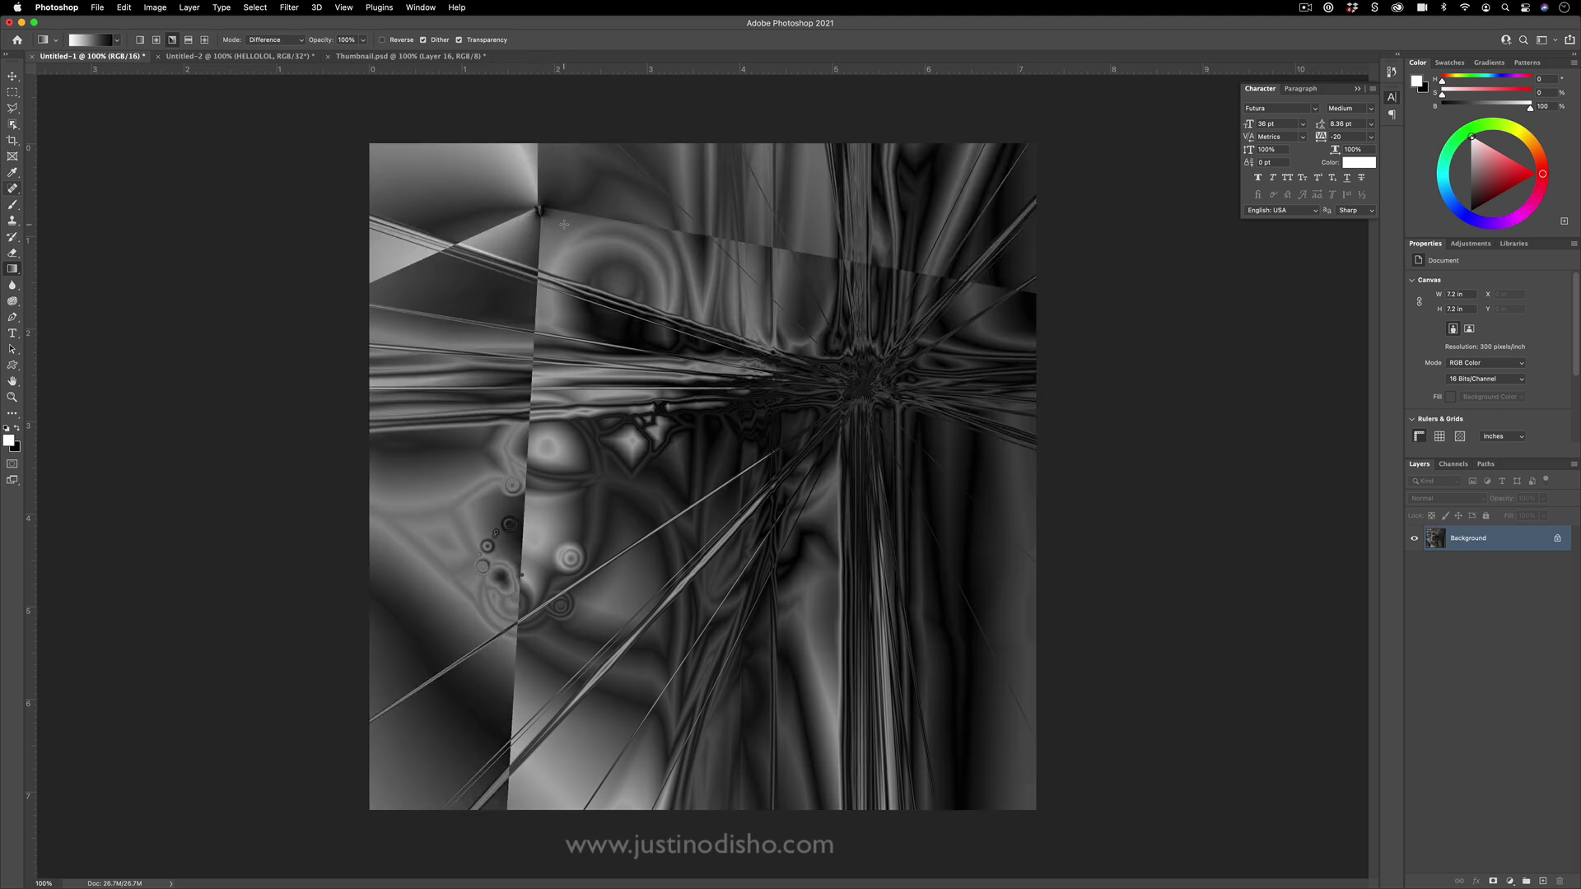
{"action": "key", "text": "super+z"}
{"action": "key", "text": "super+z"}
{"action": "key", "text": "super+z"}
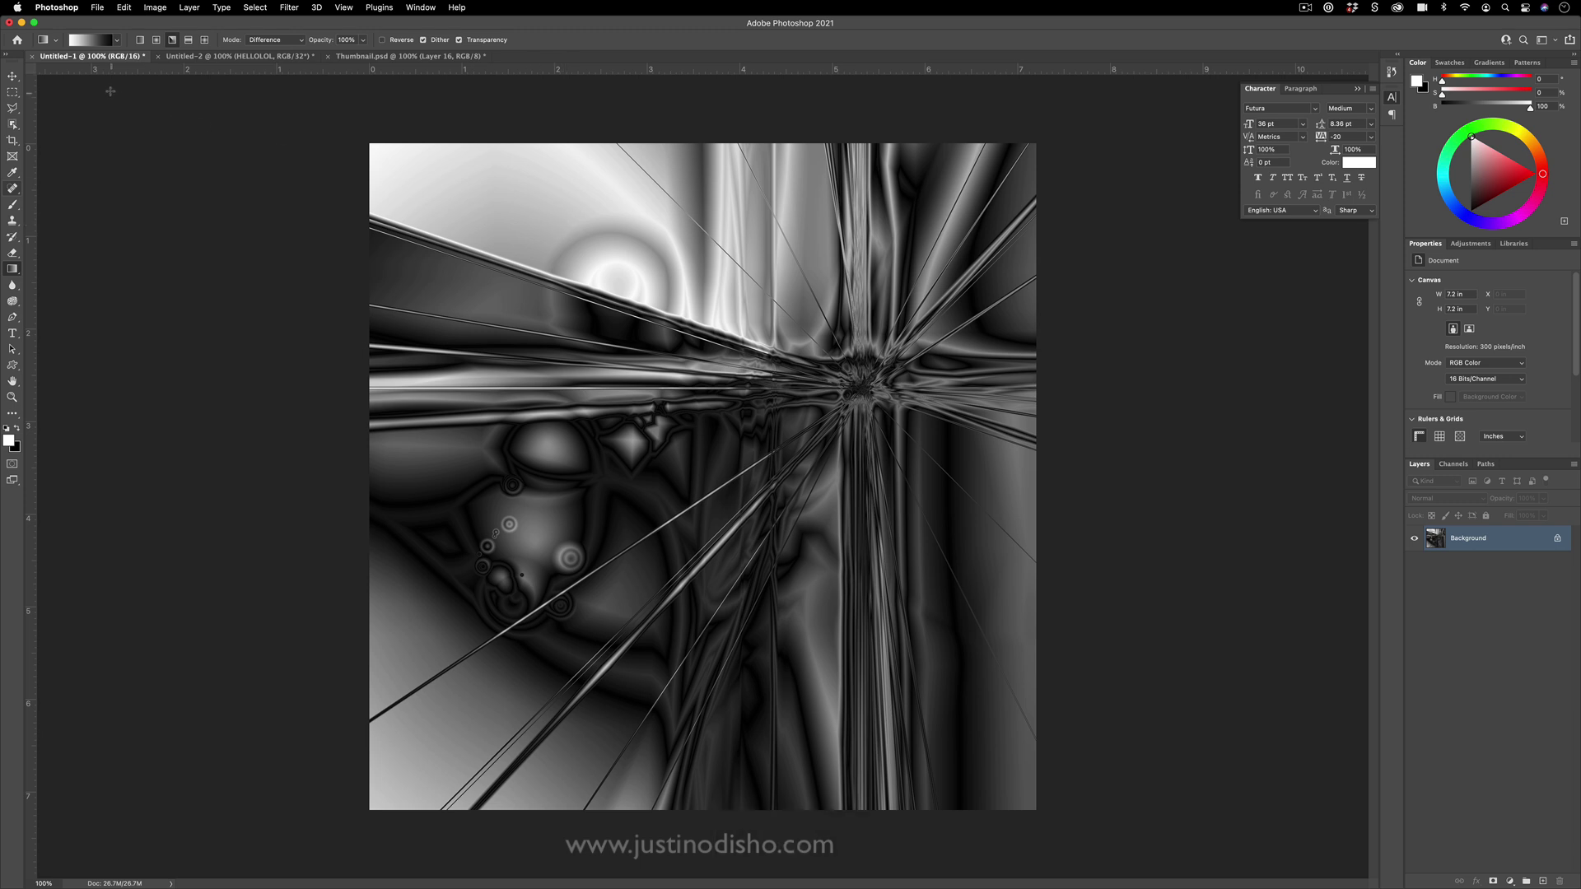
Layer several horizontal linear Difference gradients to form pale bands and strong contrast
{"action": "left_click", "coordinate": [140, 40]}
{"action": "left_click_drag", "start_coordinate": [453, 472], "coordinate": [696, 455]}
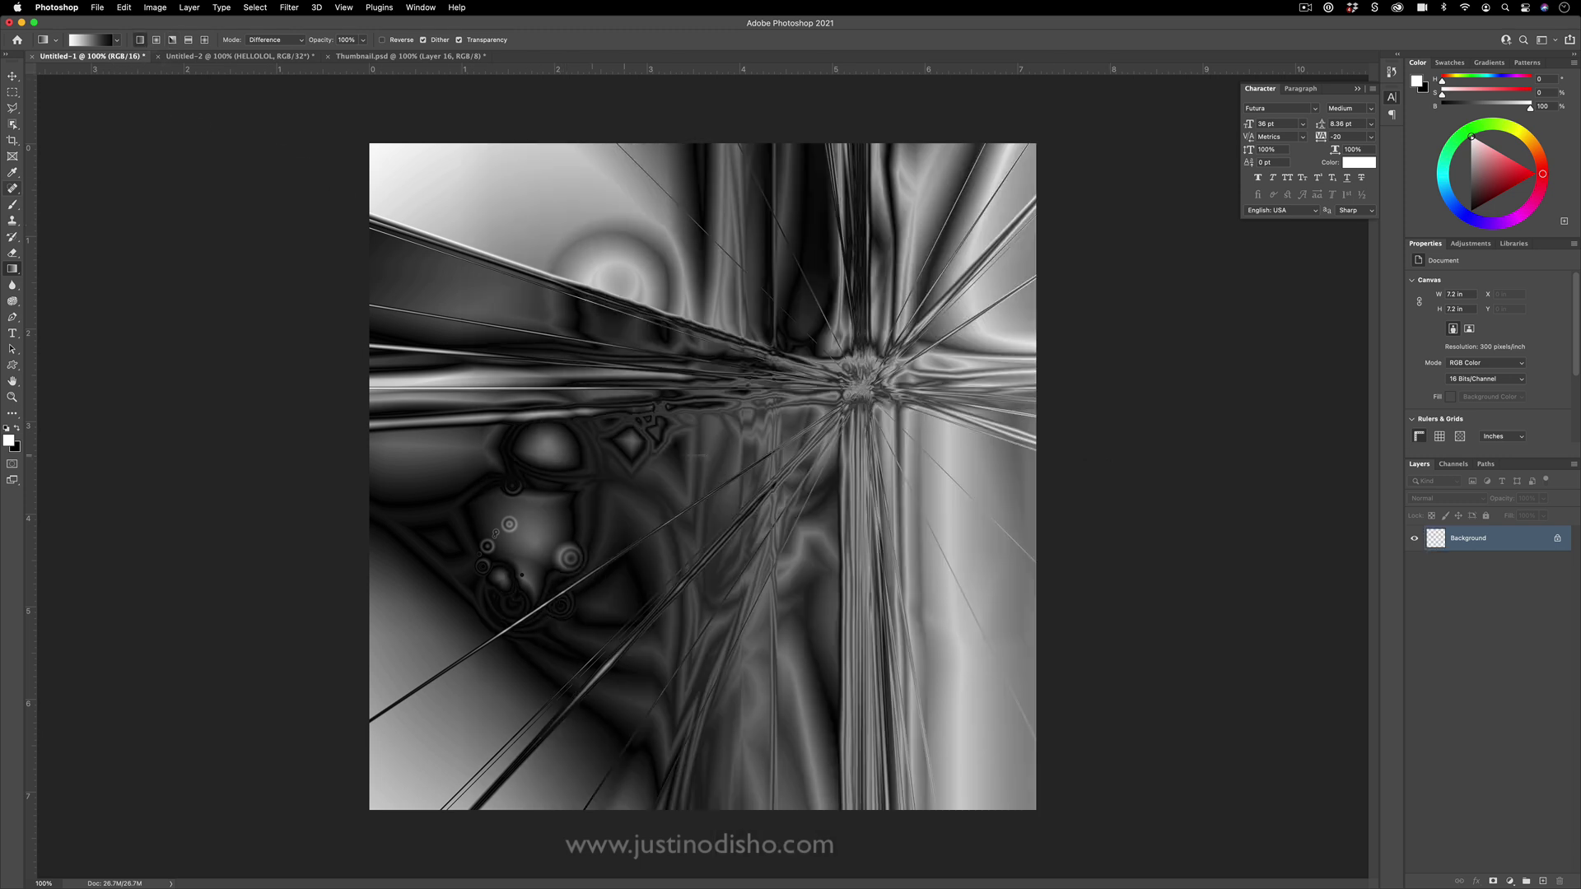
{"action": "left_click_drag", "start_coordinate": [954, 418], "coordinate": [131, 423]}
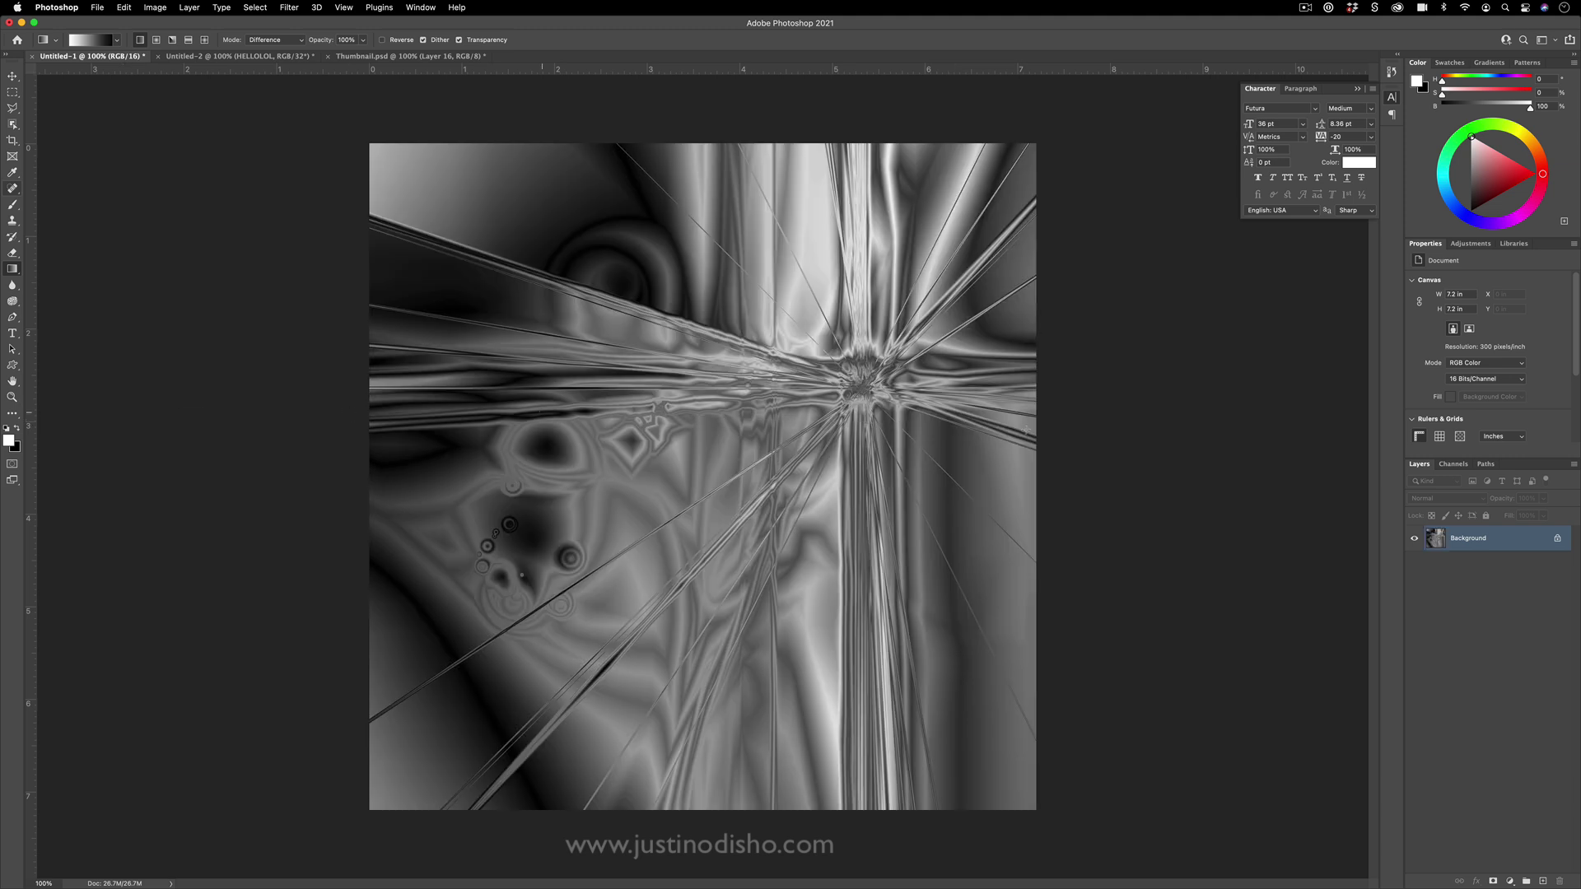
{"action": "left_click_drag", "start_coordinate": [1025, 429], "coordinate": [916, 409]}
{"action": "left_click_drag", "start_coordinate": [580, 386], "coordinate": [1003, 400]}
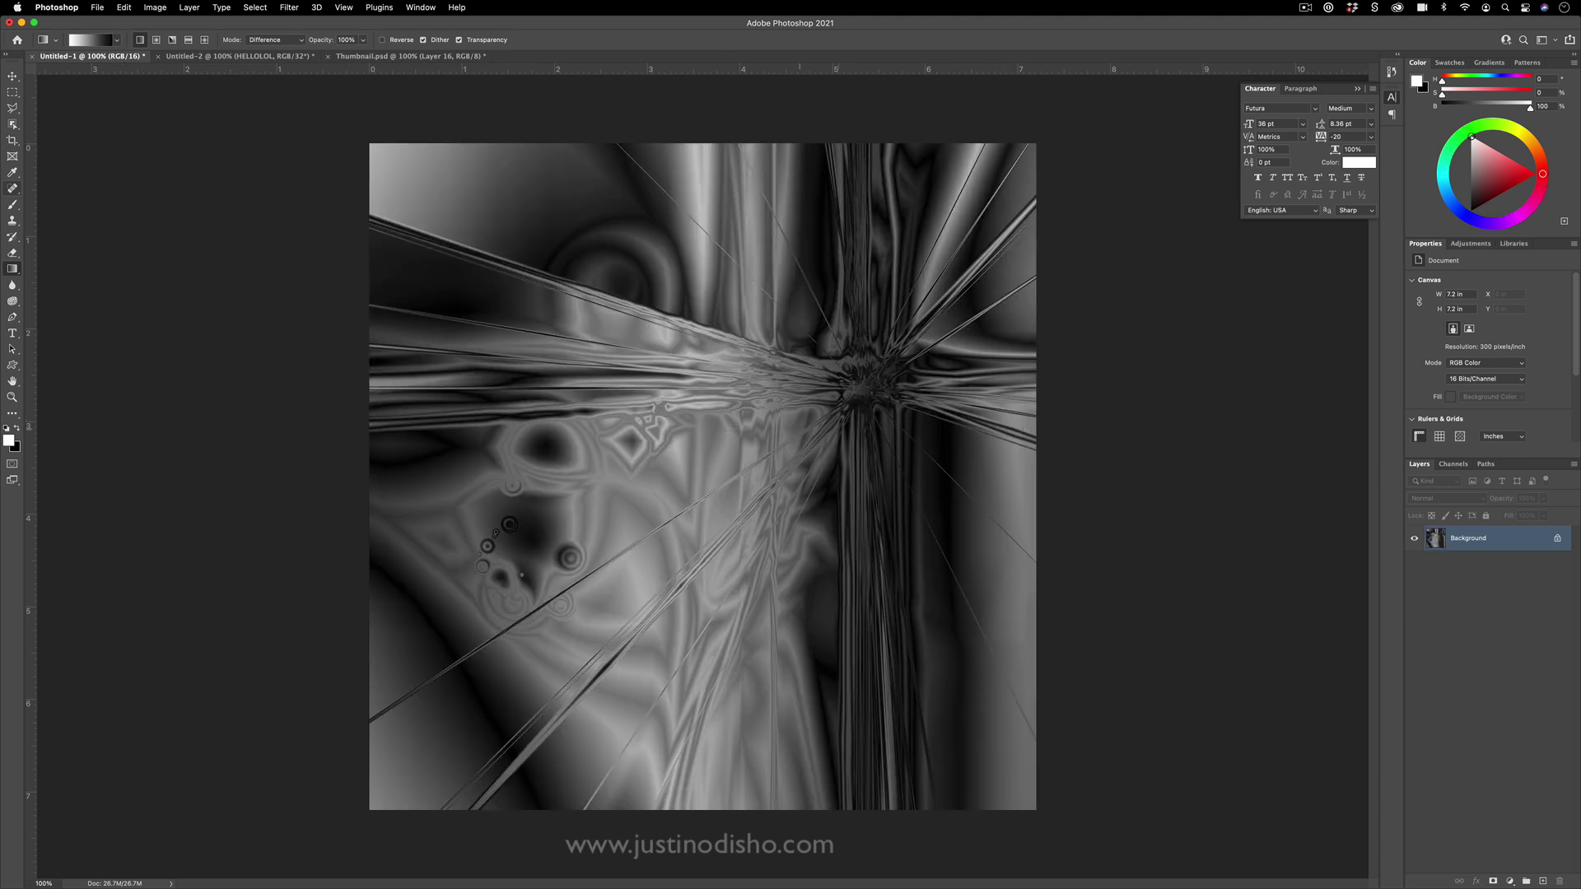
{"action": "left_click_drag", "start_coordinate": [830, 431], "coordinate": [252, 422]}
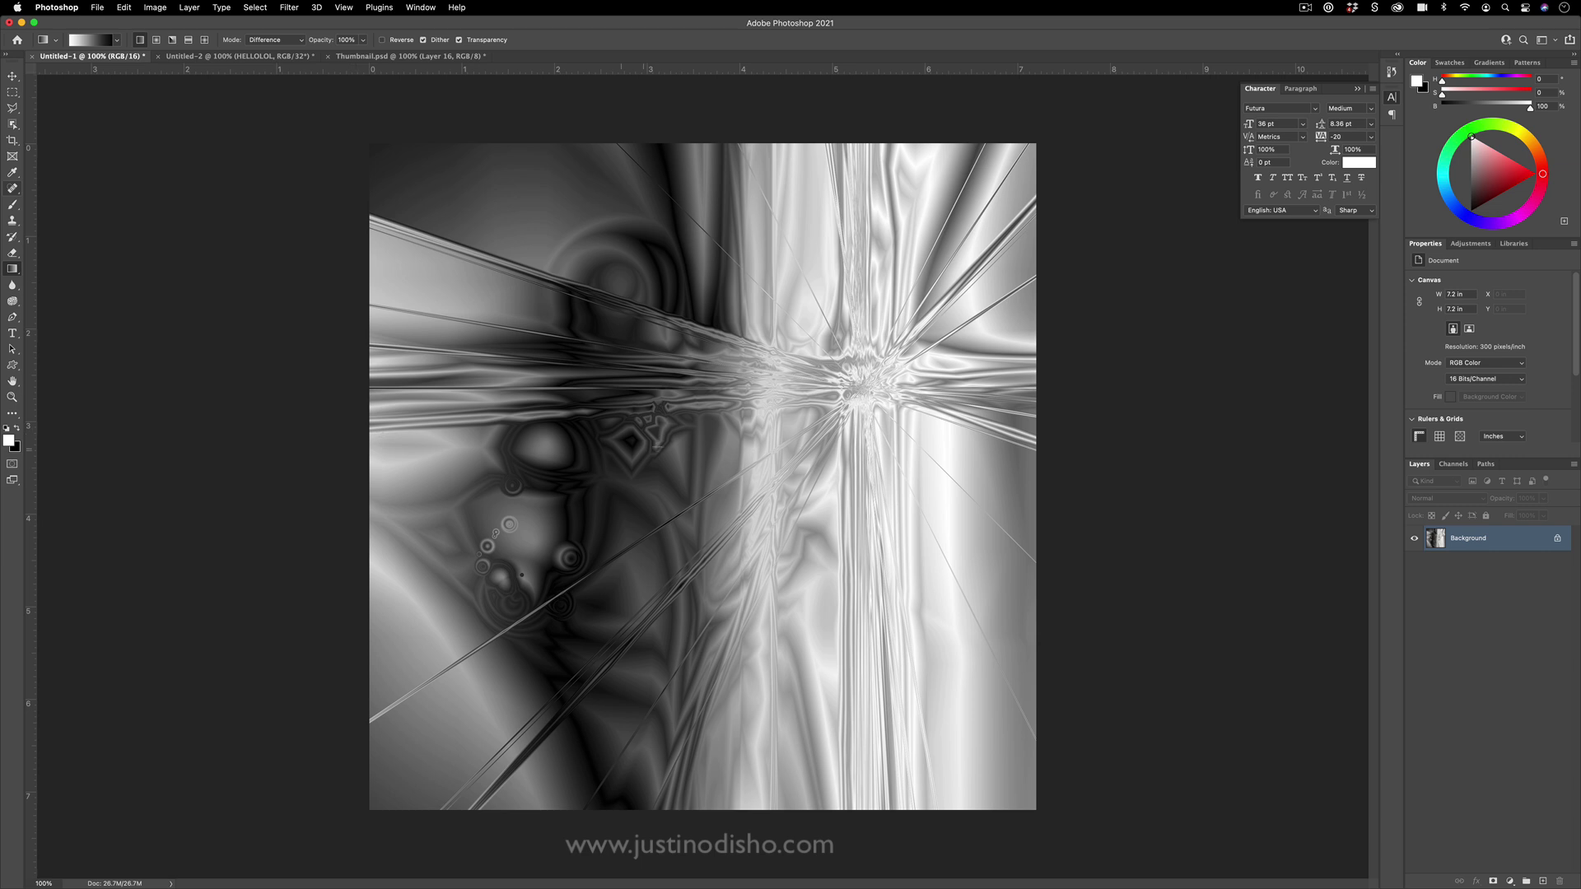
{"action": "left_click_drag", "start_coordinate": [1106, 522], "coordinate": [527, 351]}
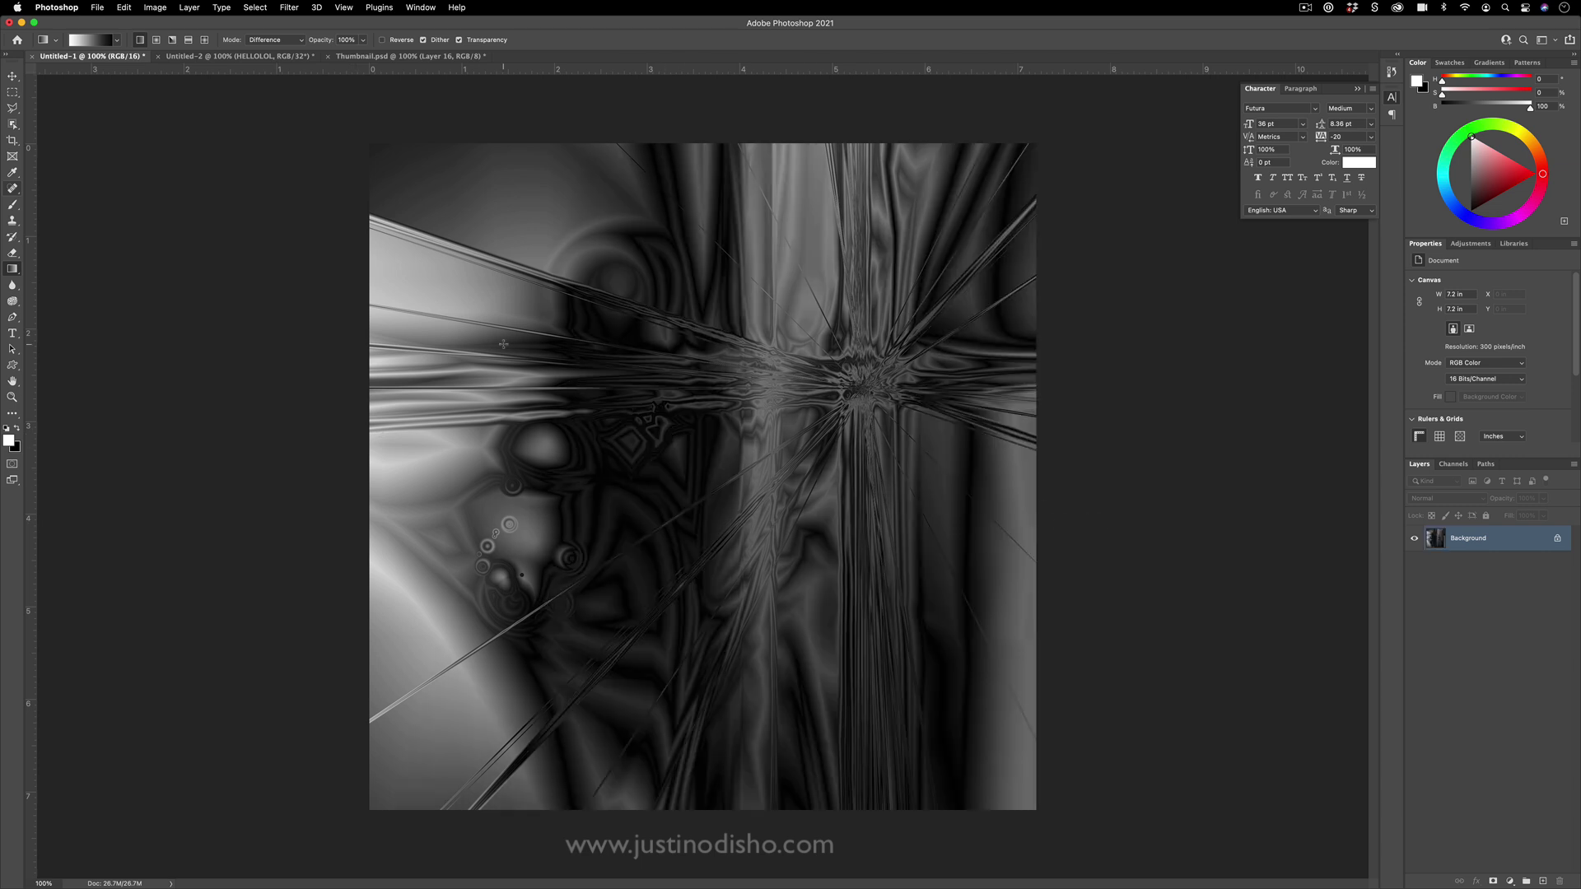
{"action": "left_click_drag", "start_coordinate": [972, 362], "coordinate": [505, 343]}
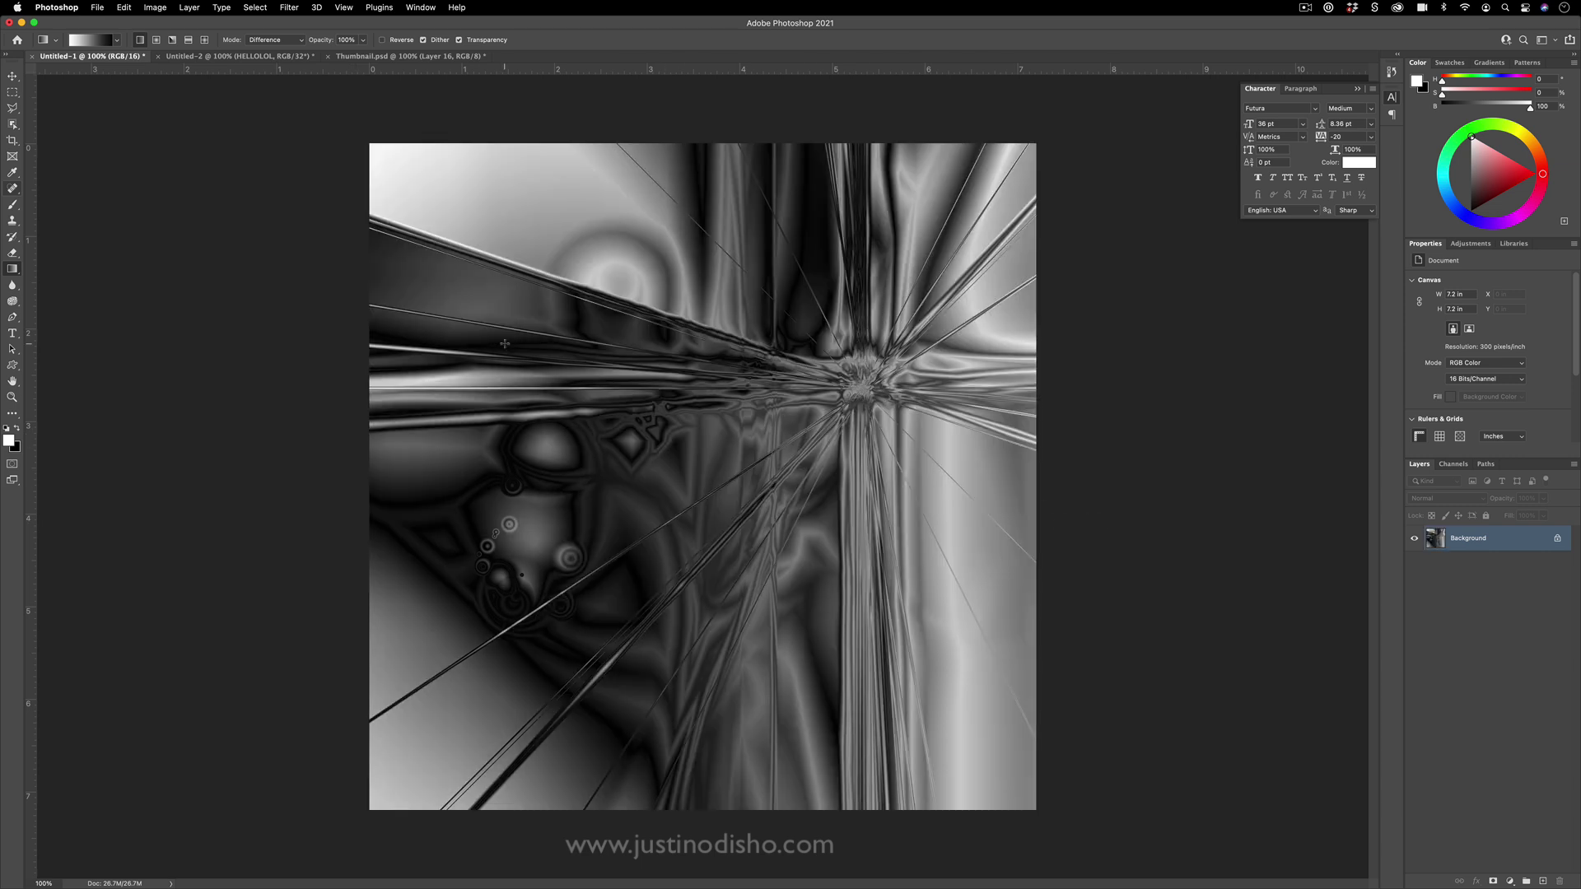
Add a Gradient Map 1 adjustment layer and reverse its direction
{"action": "left_click", "coordinate": [197, 7]}
{"action": "mouse_move", "coordinate": [301, 167]}
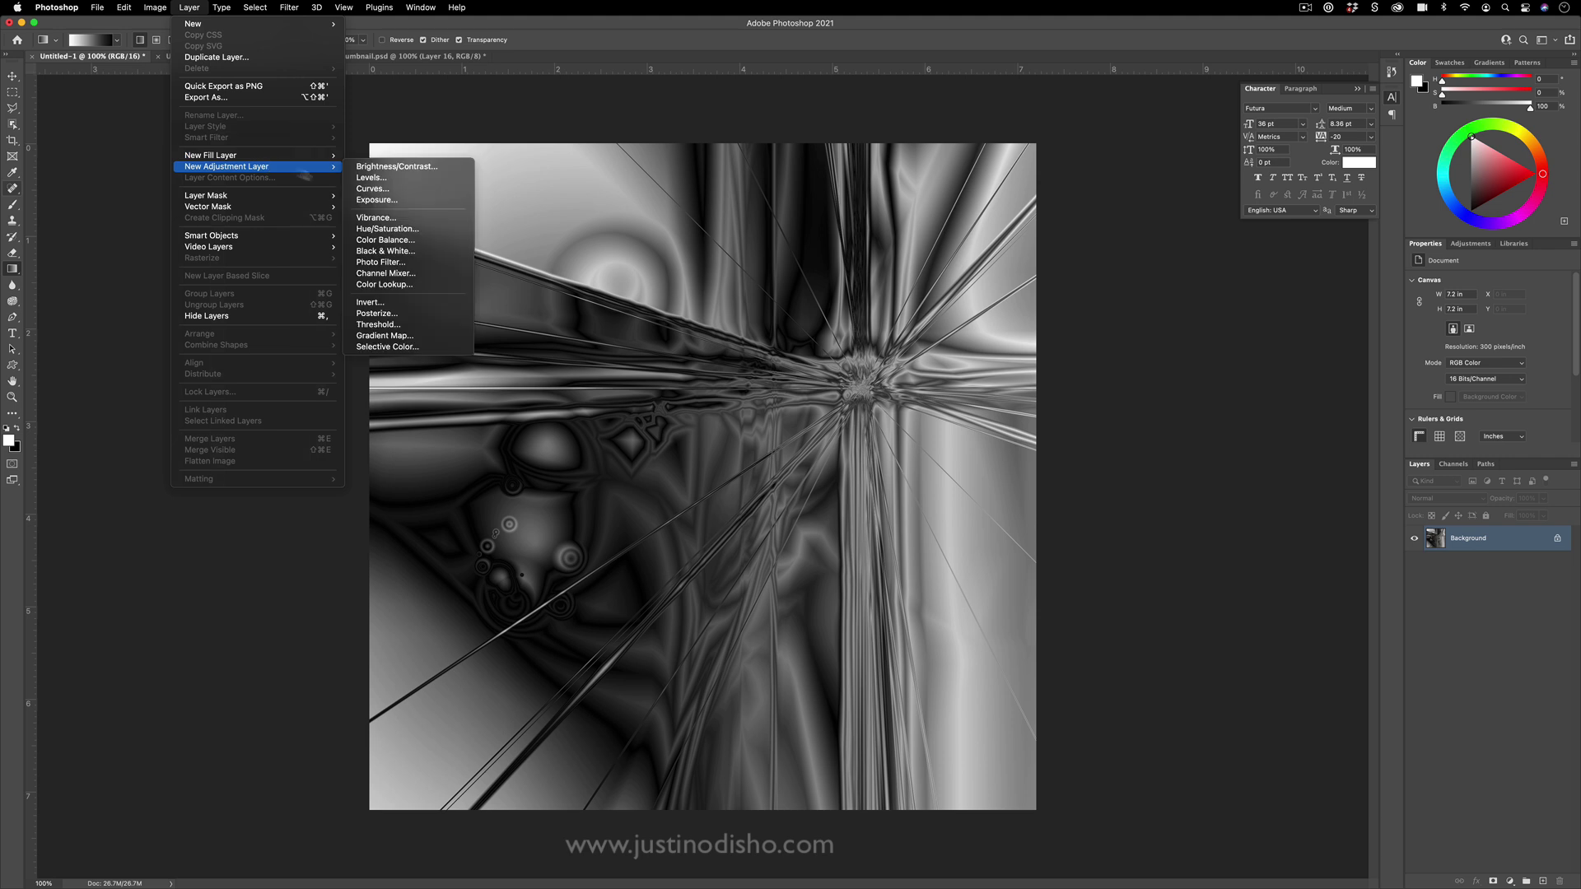
{"action": "left_click", "coordinate": [385, 338]}
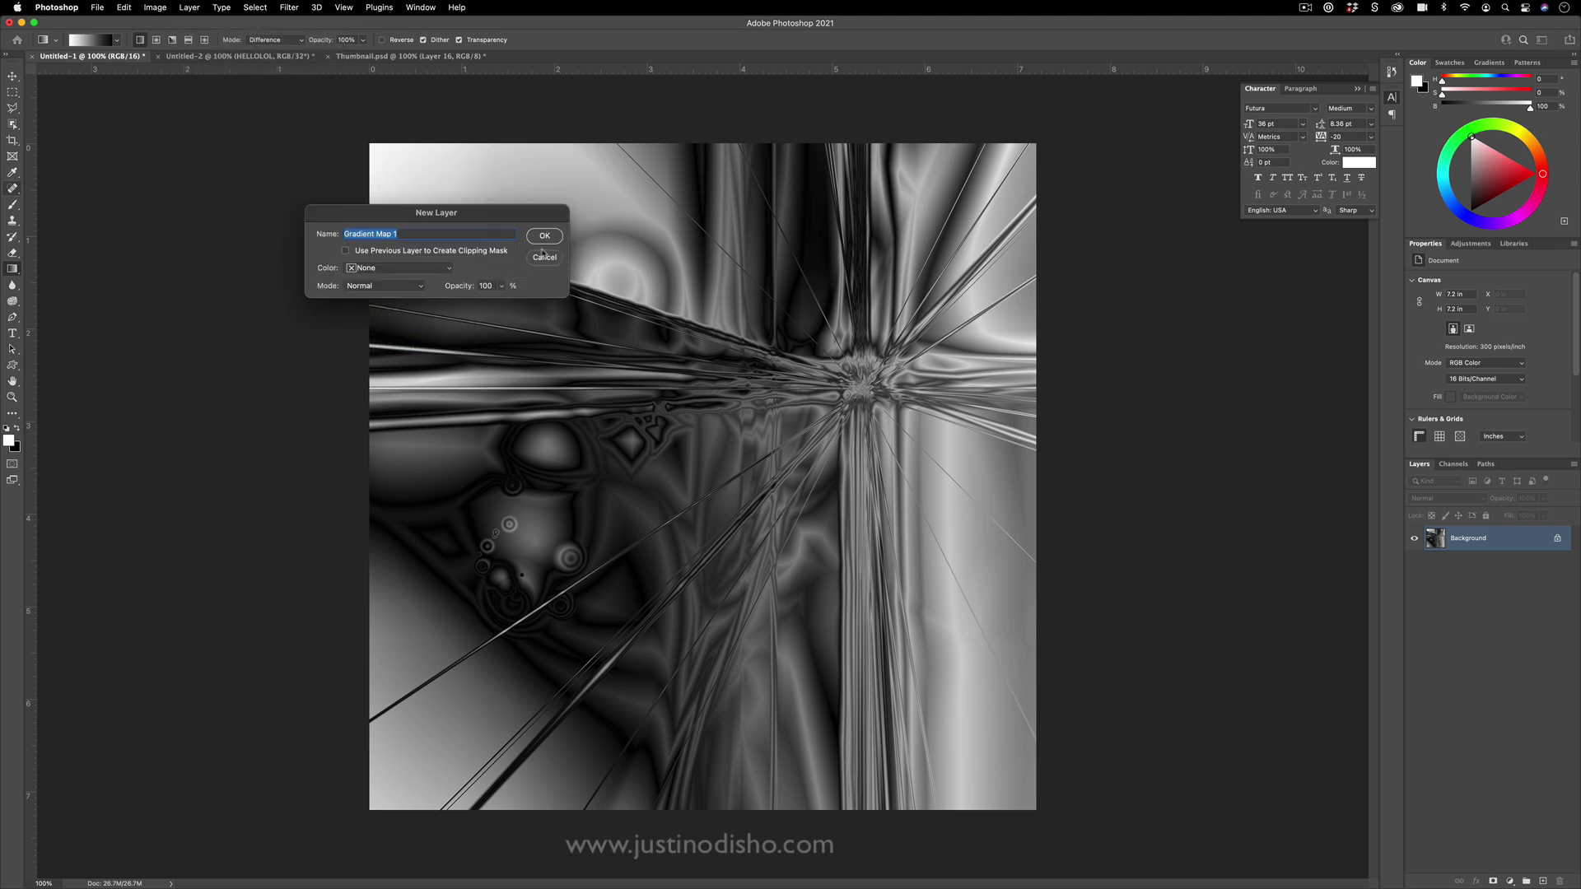
{"action": "left_click", "coordinate": [544, 236]}
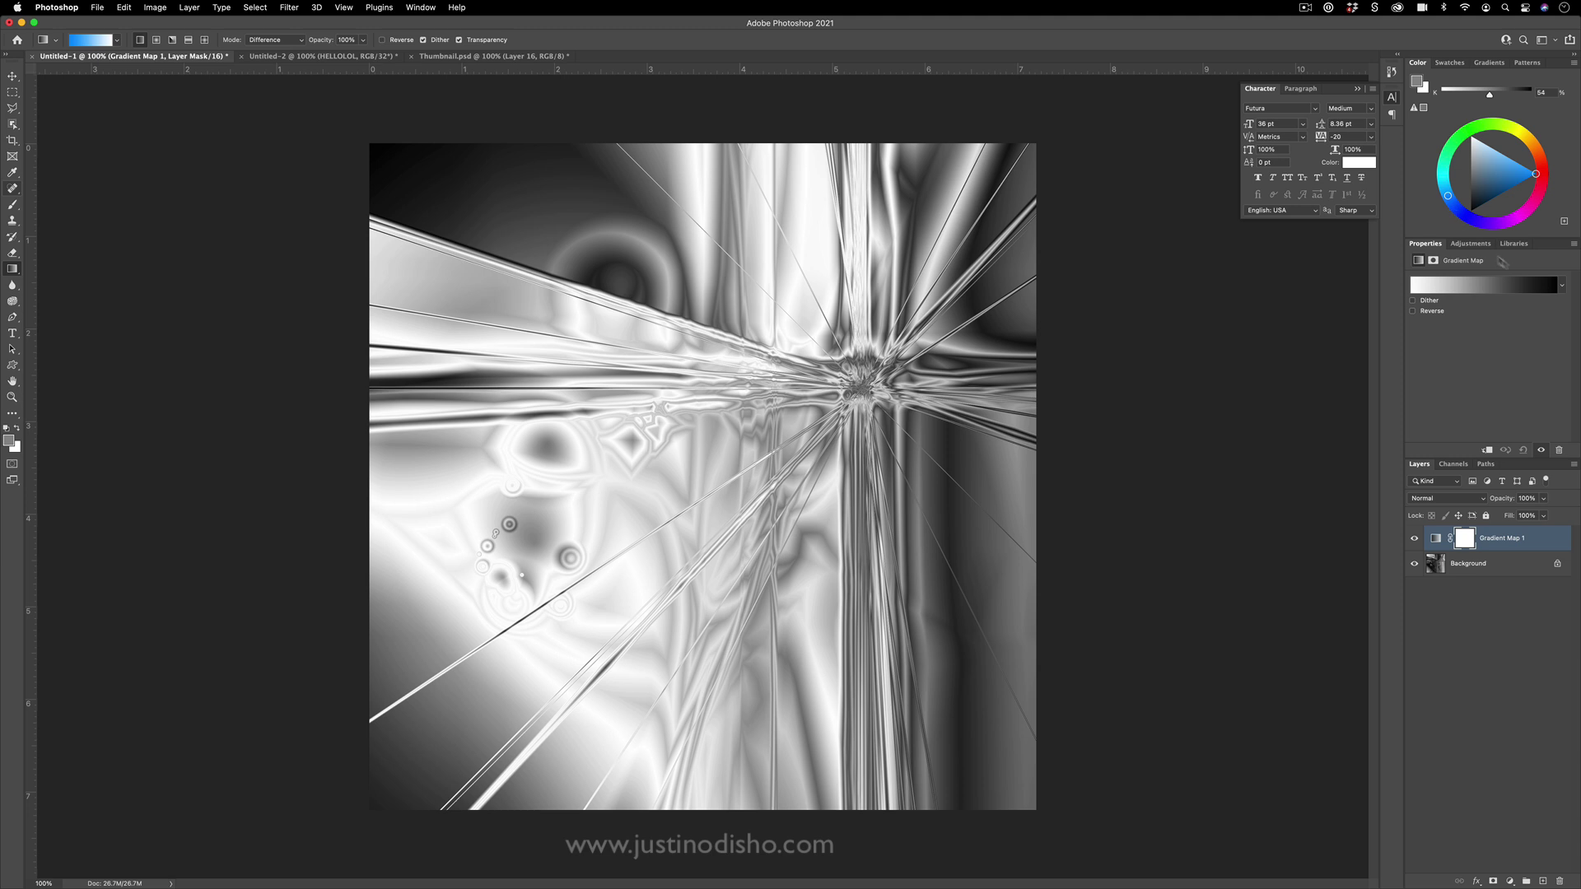
{"action": "left_click", "coordinate": [1434, 311]}
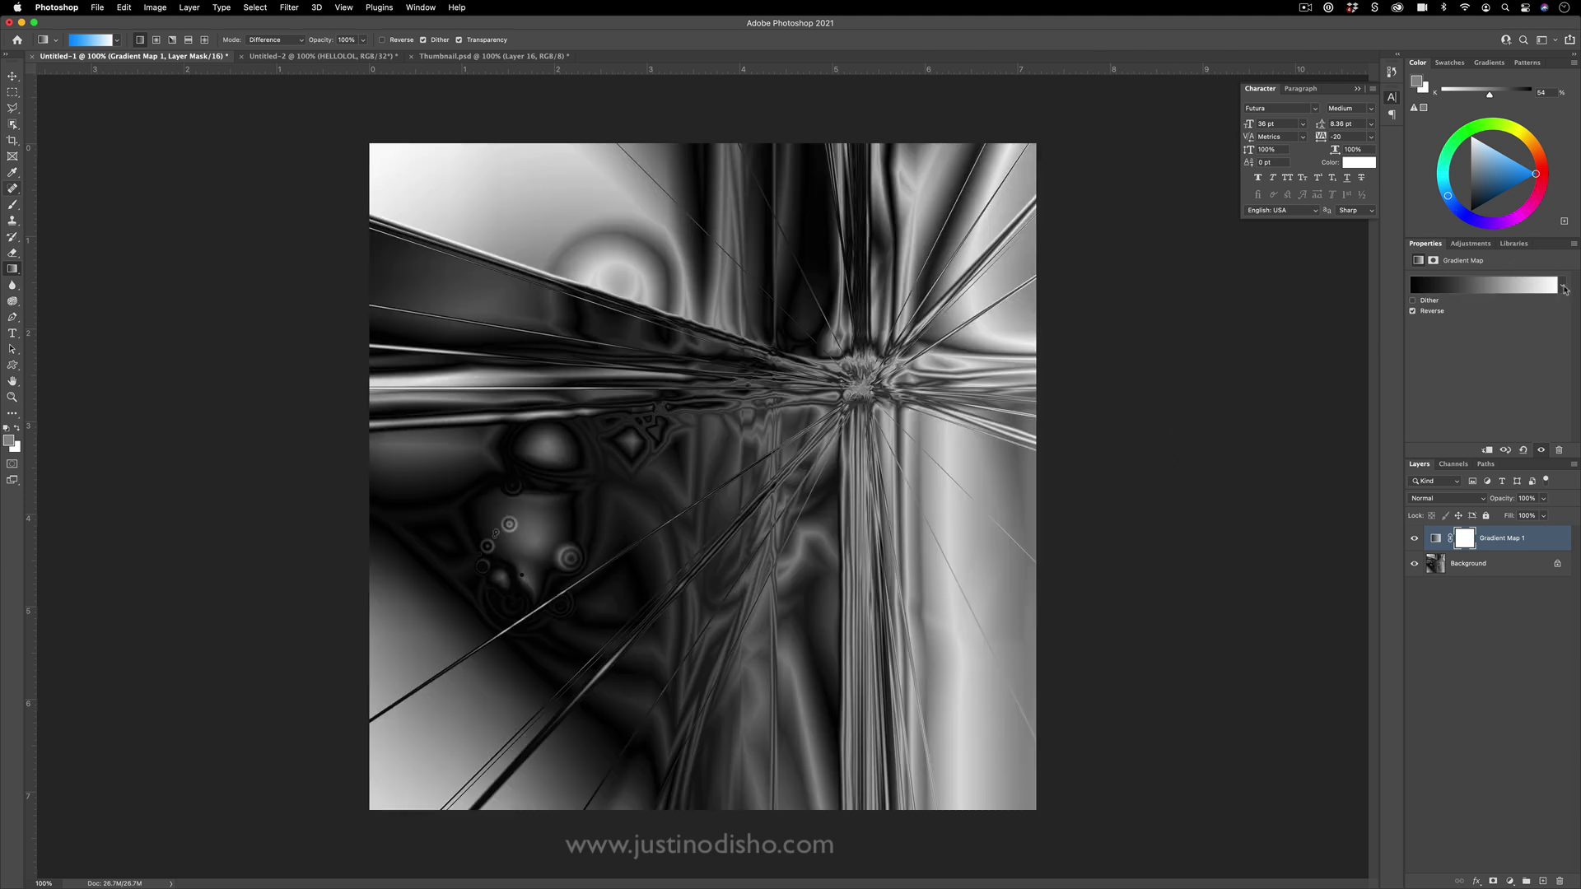
Preview several colour presets on the map, ending on a purple-orange Purples preset
{"action": "left_click", "coordinate": [1563, 287]}
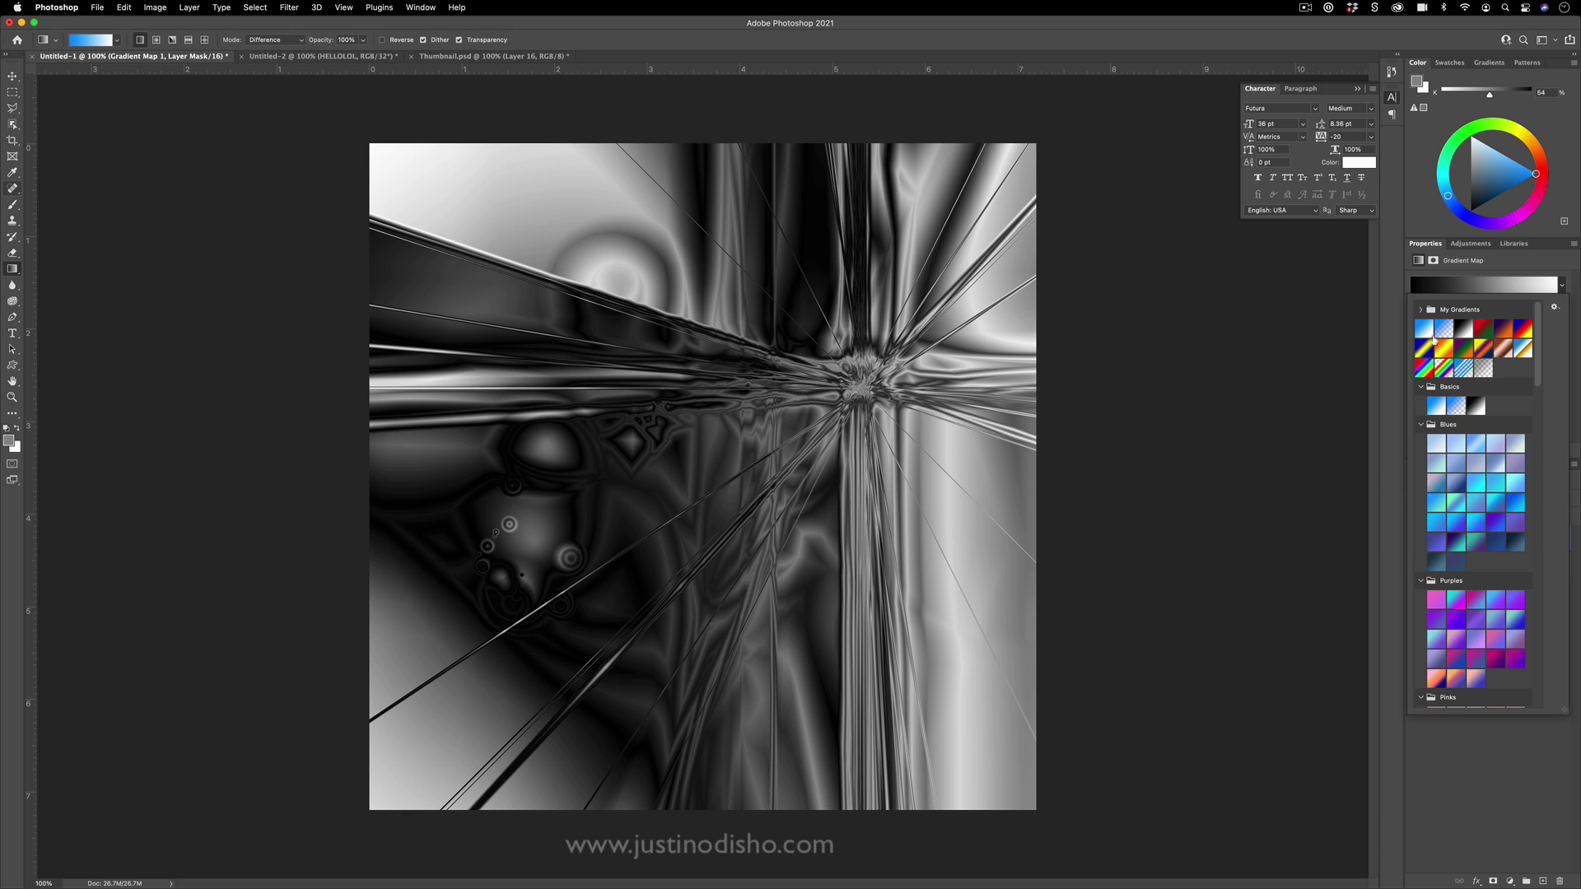
{"action": "left_click", "coordinate": [1427, 332]}
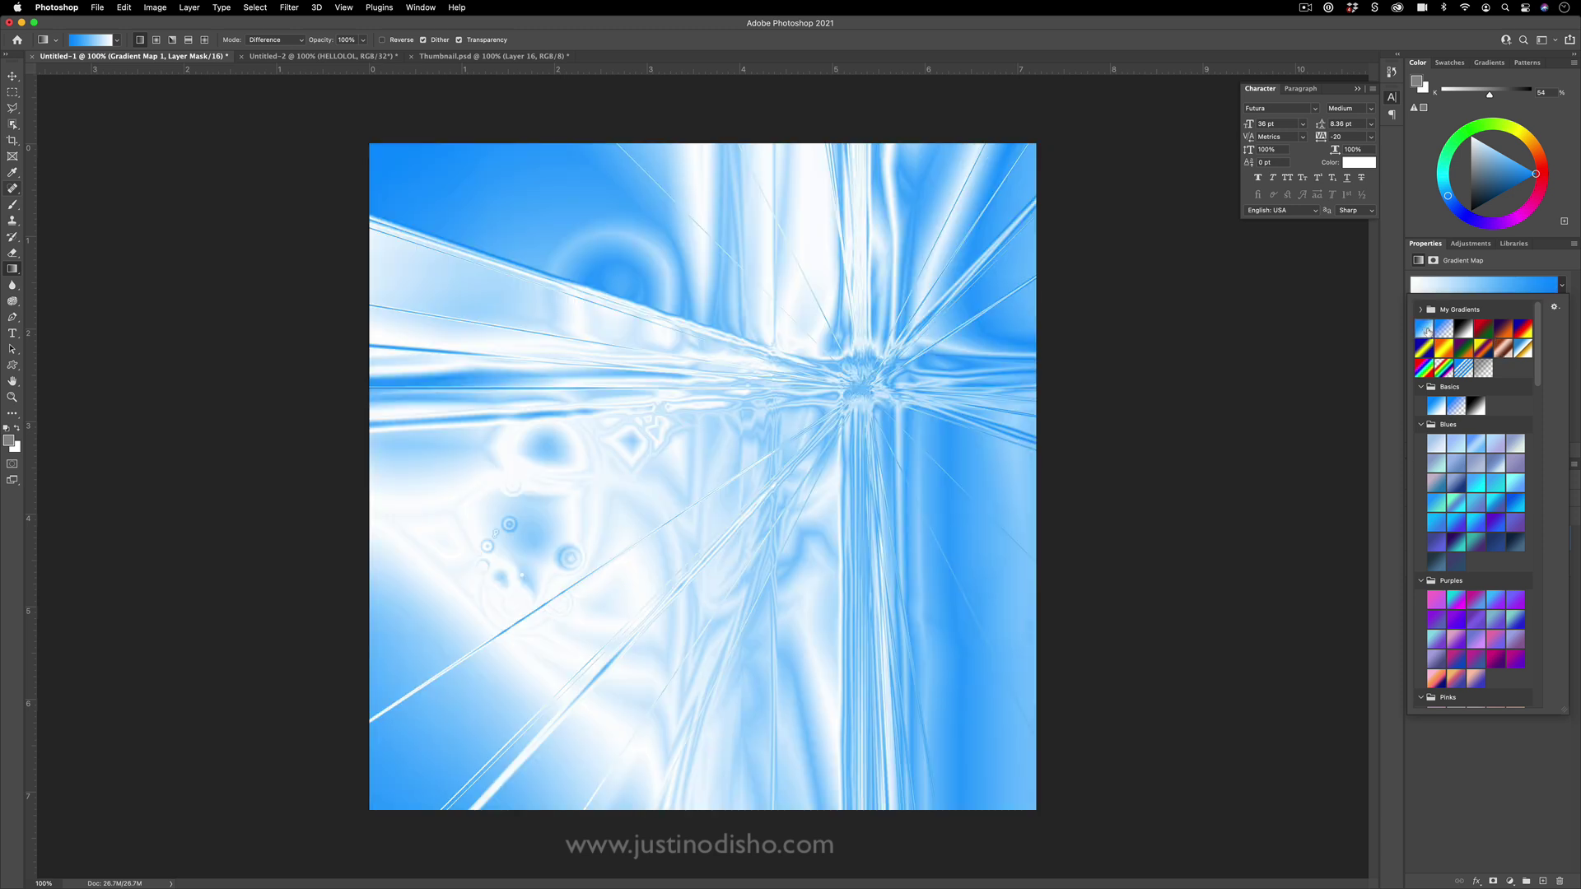
{"action": "left_click", "coordinate": [1483, 329]}
{"action": "left_click", "coordinate": [1516, 328]}
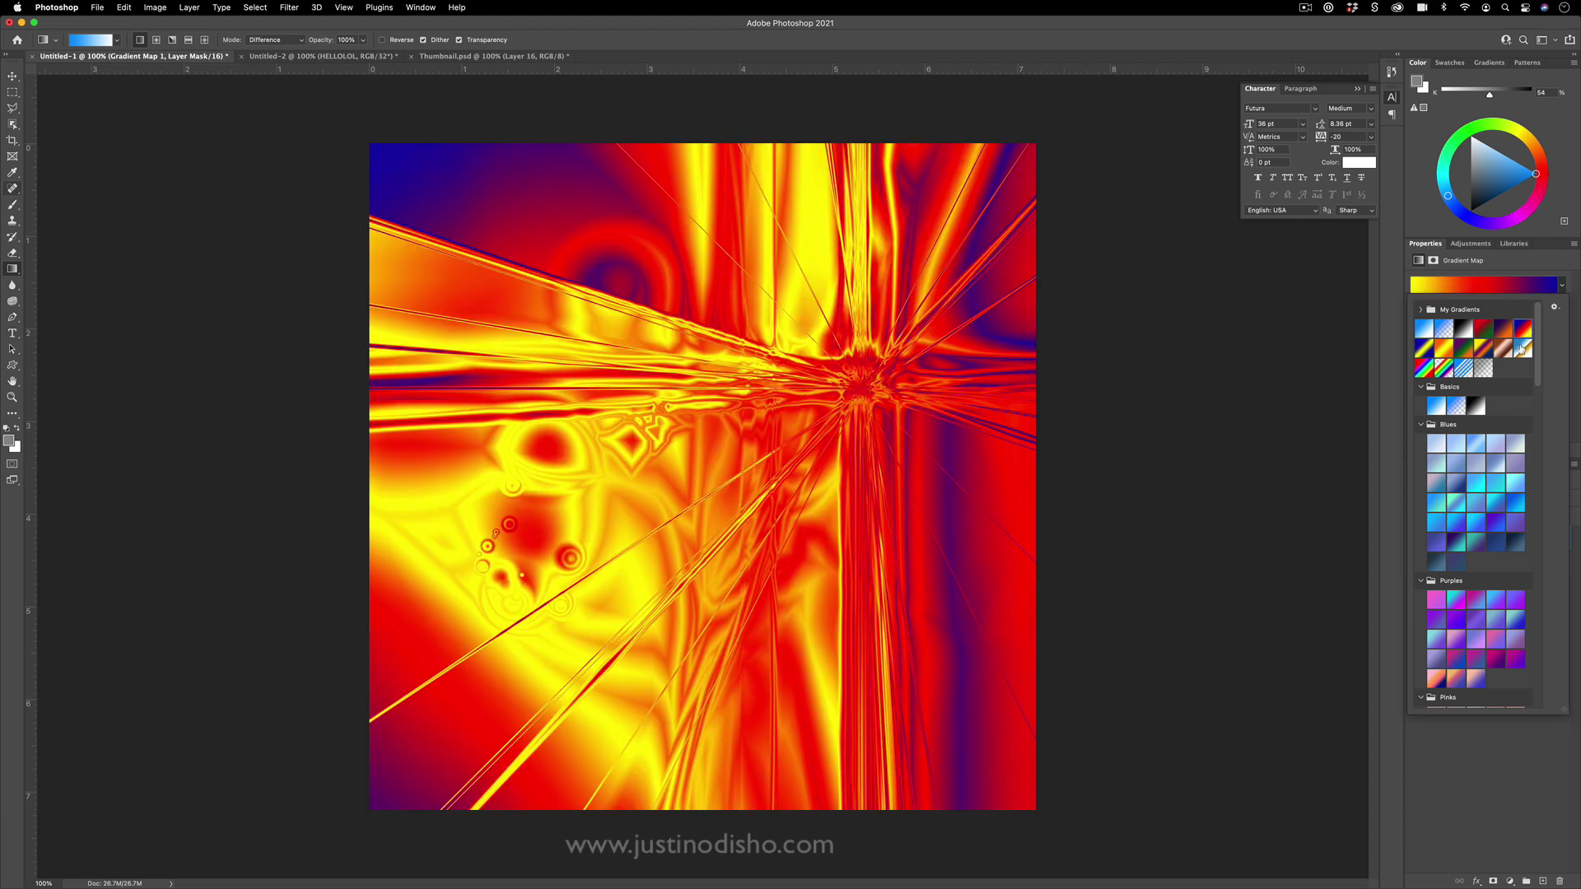
{"action": "left_click", "coordinate": [1520, 346]}
{"action": "left_click", "coordinate": [1495, 347]}
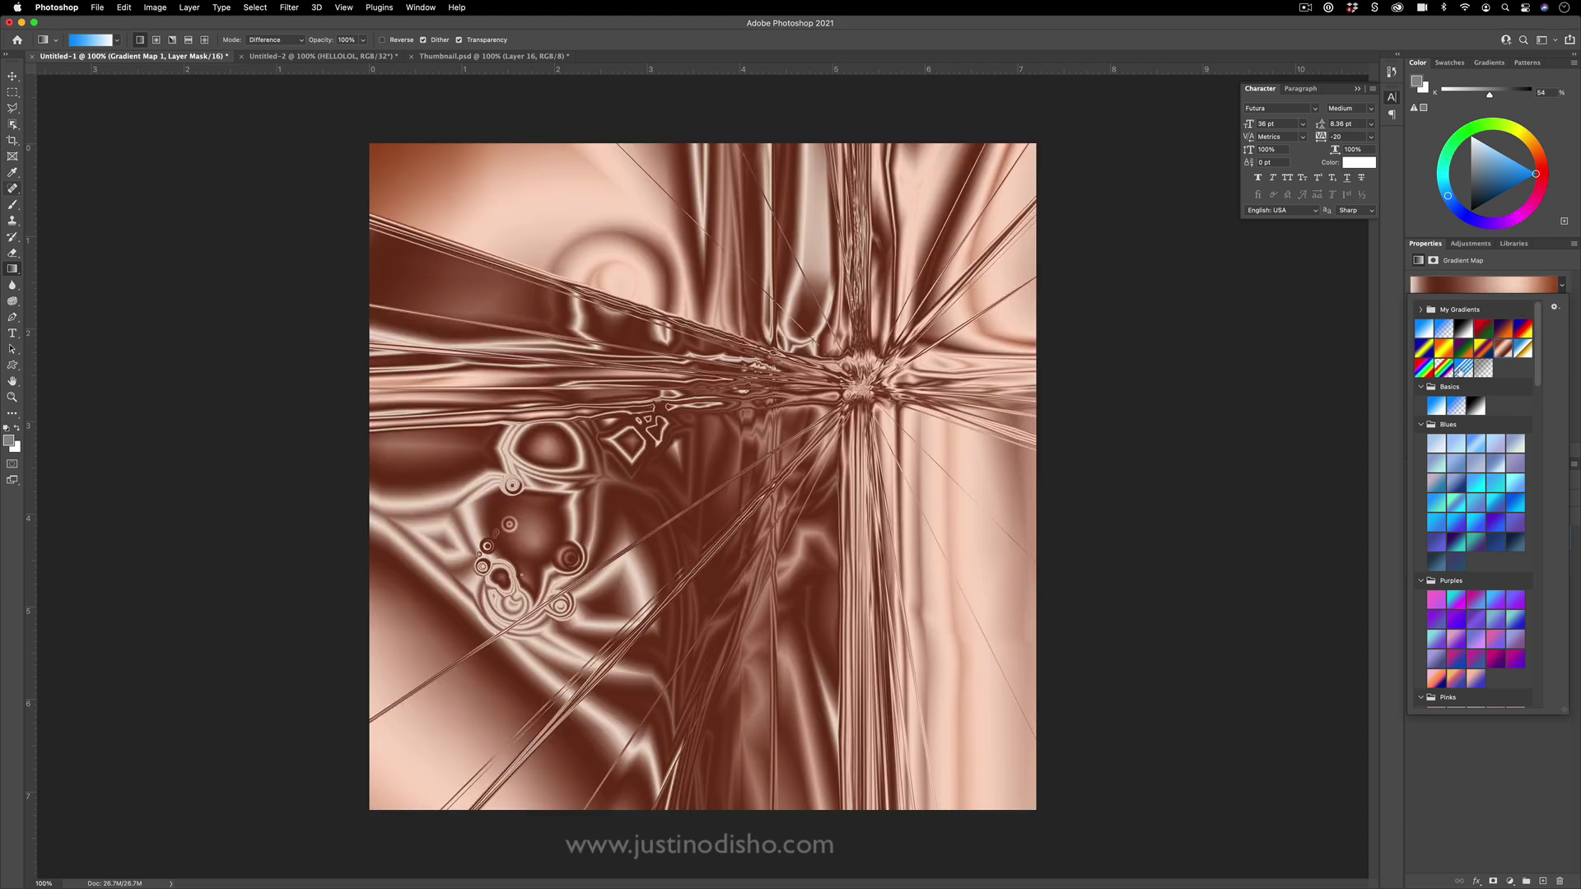
{"action": "left_click", "coordinate": [1444, 368]}
{"action": "left_click", "coordinate": [1417, 367]}
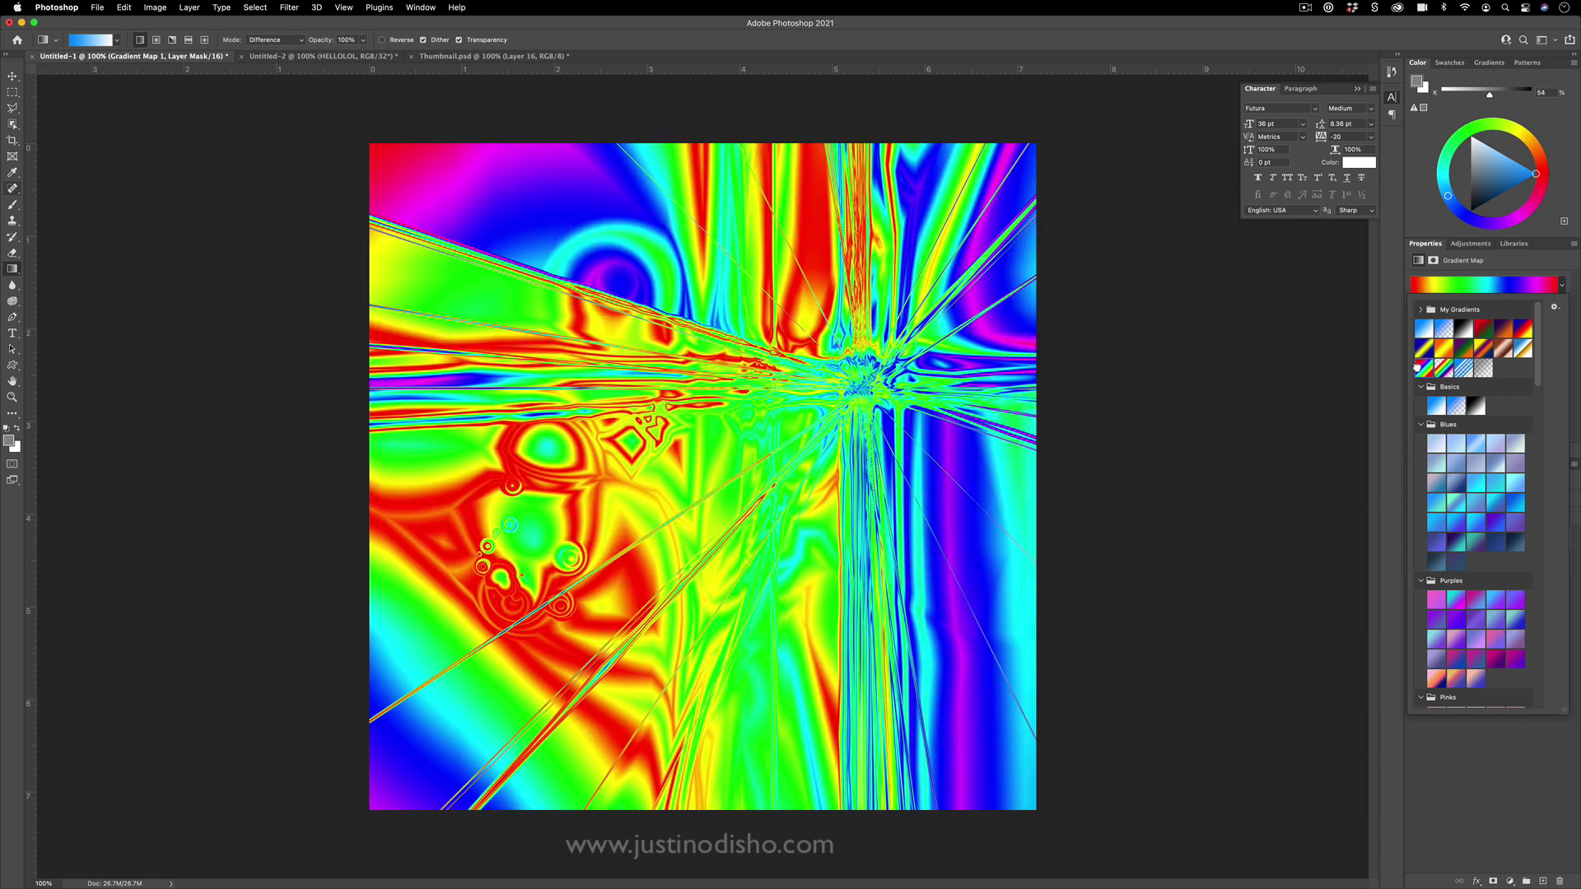
{"action": "scroll", "coordinate": [1462, 531], "scroll_direction": "down", "scroll_amount": 4}
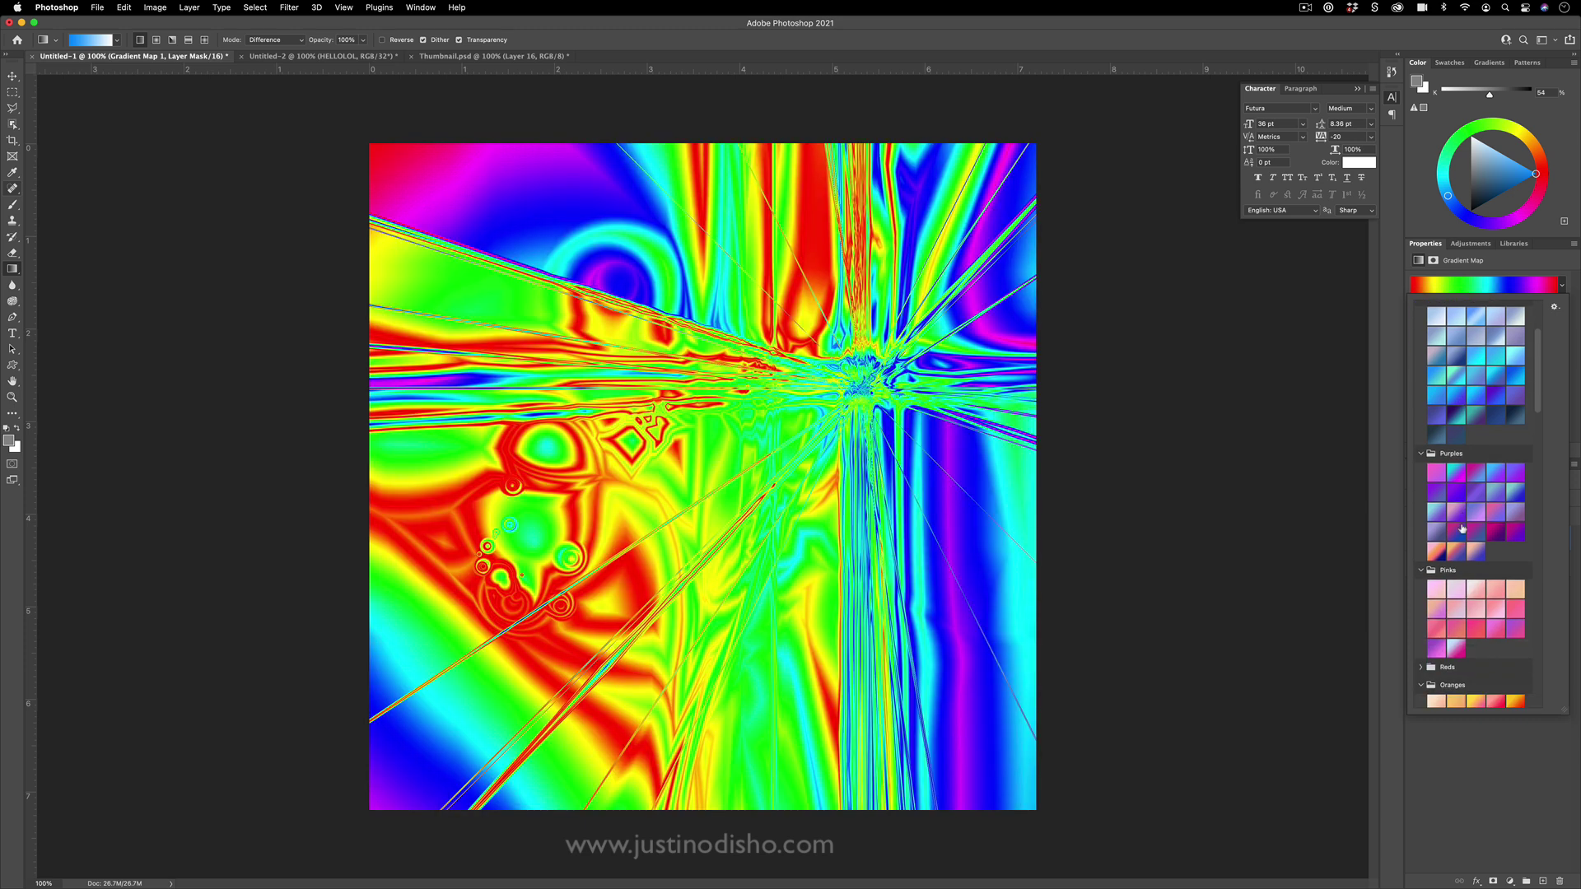
{"action": "left_click", "coordinate": [1442, 535]}
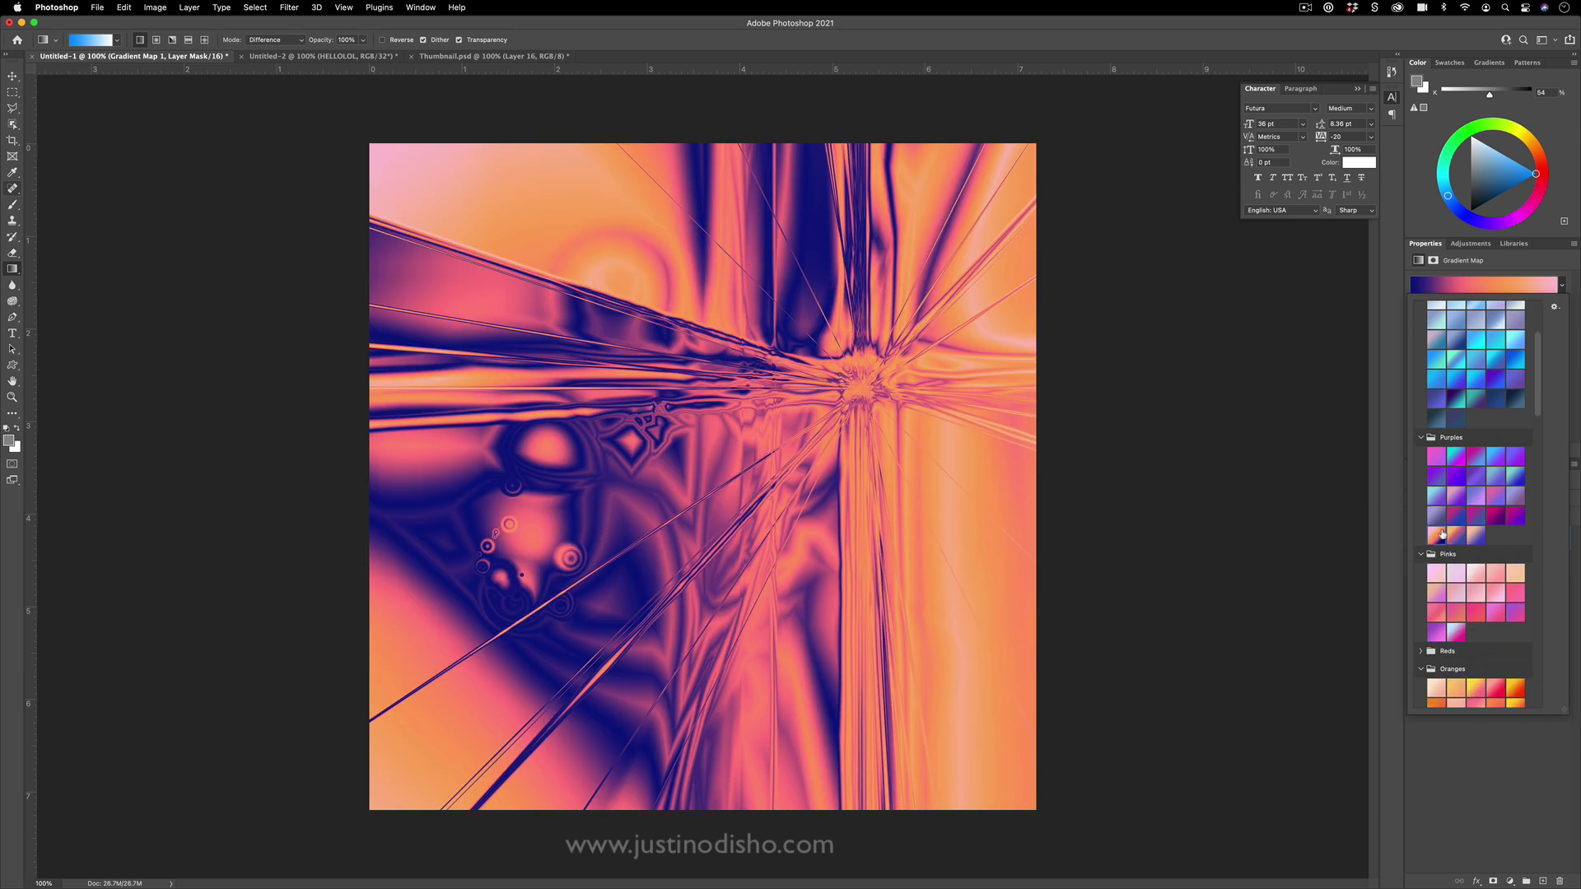
Try dark pink and coral Reds presets, then pink, peach and red-orange Oranges presets
{"action": "scroll", "coordinate": [1442, 537], "scroll_direction": "down", "scroll_amount": 3}
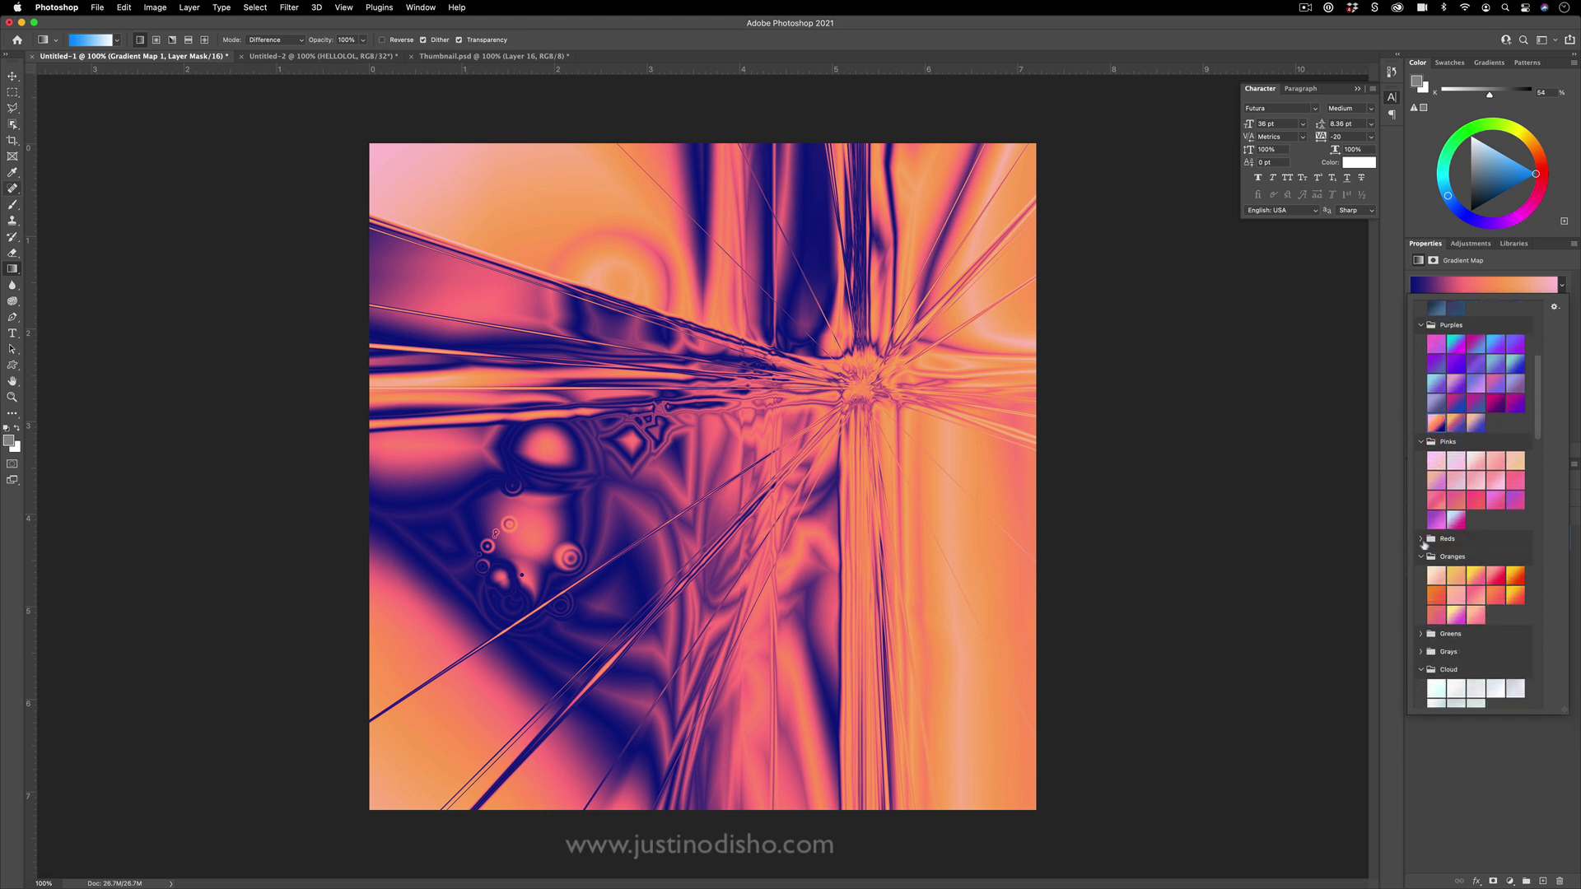
{"action": "left_click", "coordinate": [1419, 540]}
{"action": "left_click", "coordinate": [1439, 560]}
{"action": "left_click", "coordinate": [1458, 559]}
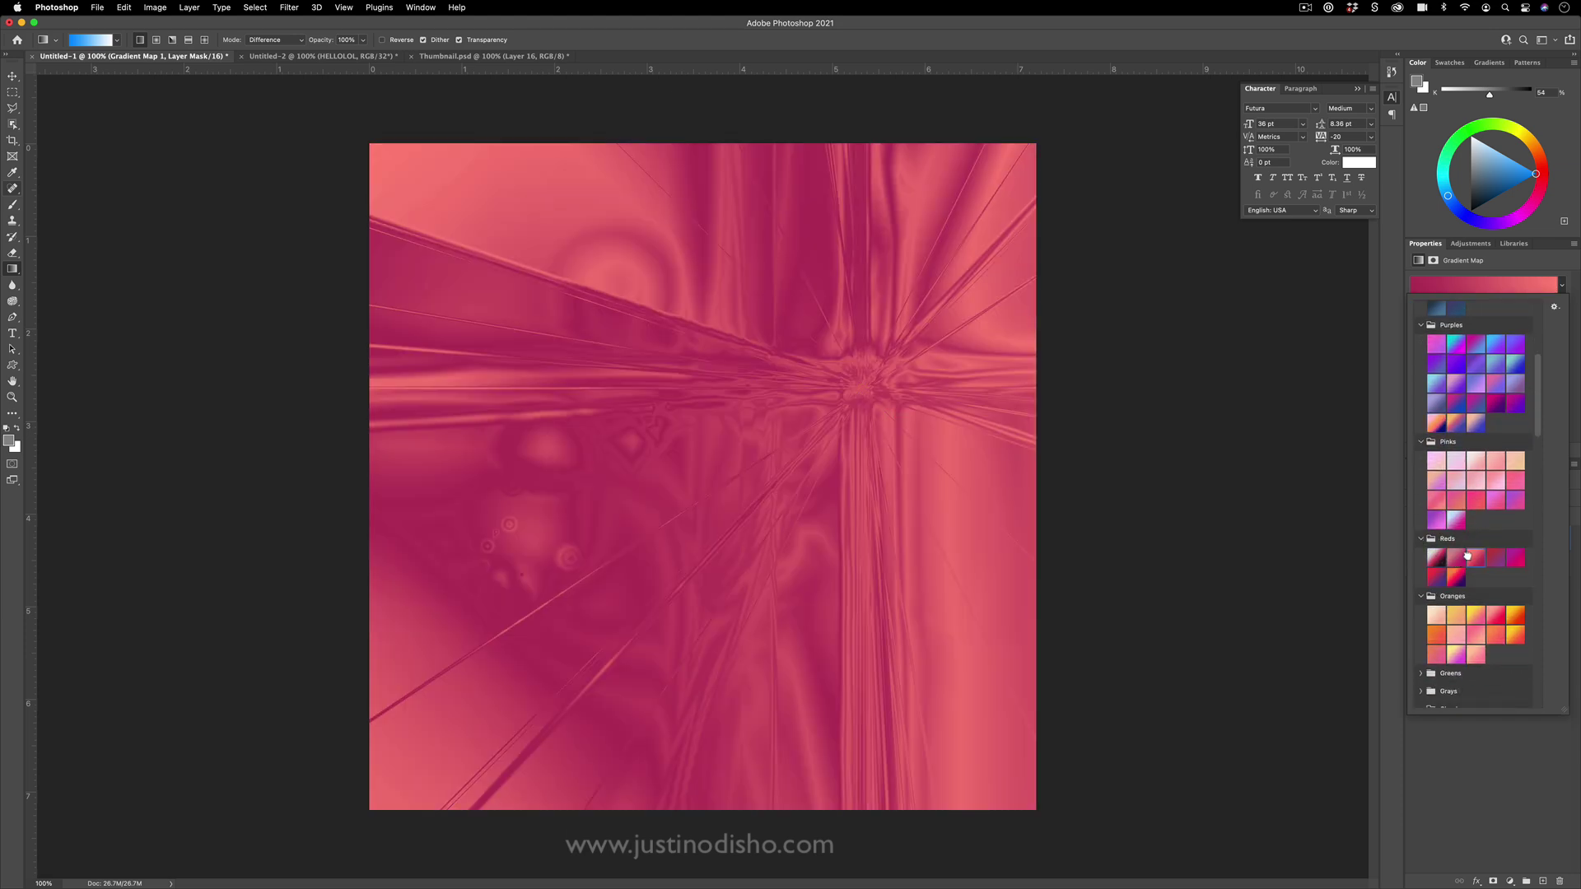
{"action": "left_click", "coordinate": [1444, 560]}
{"action": "scroll", "coordinate": [1447, 560], "scroll_direction": "down", "scroll_amount": 3}
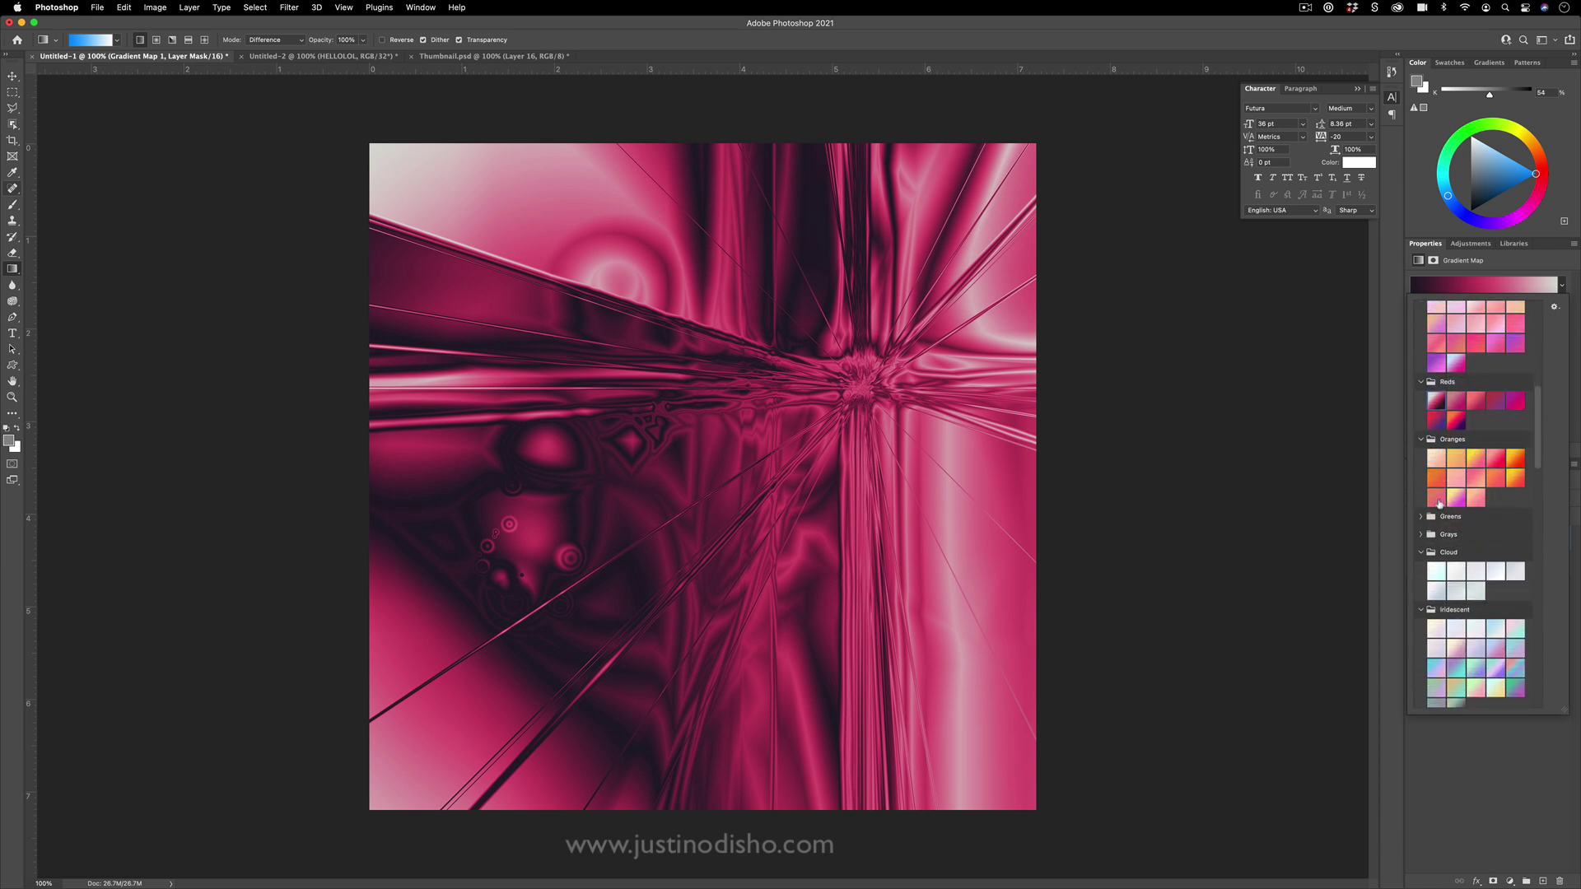
{"action": "left_click", "coordinate": [1439, 482]}
{"action": "left_click", "coordinate": [1438, 498]}
{"action": "left_click", "coordinate": [1463, 483]}
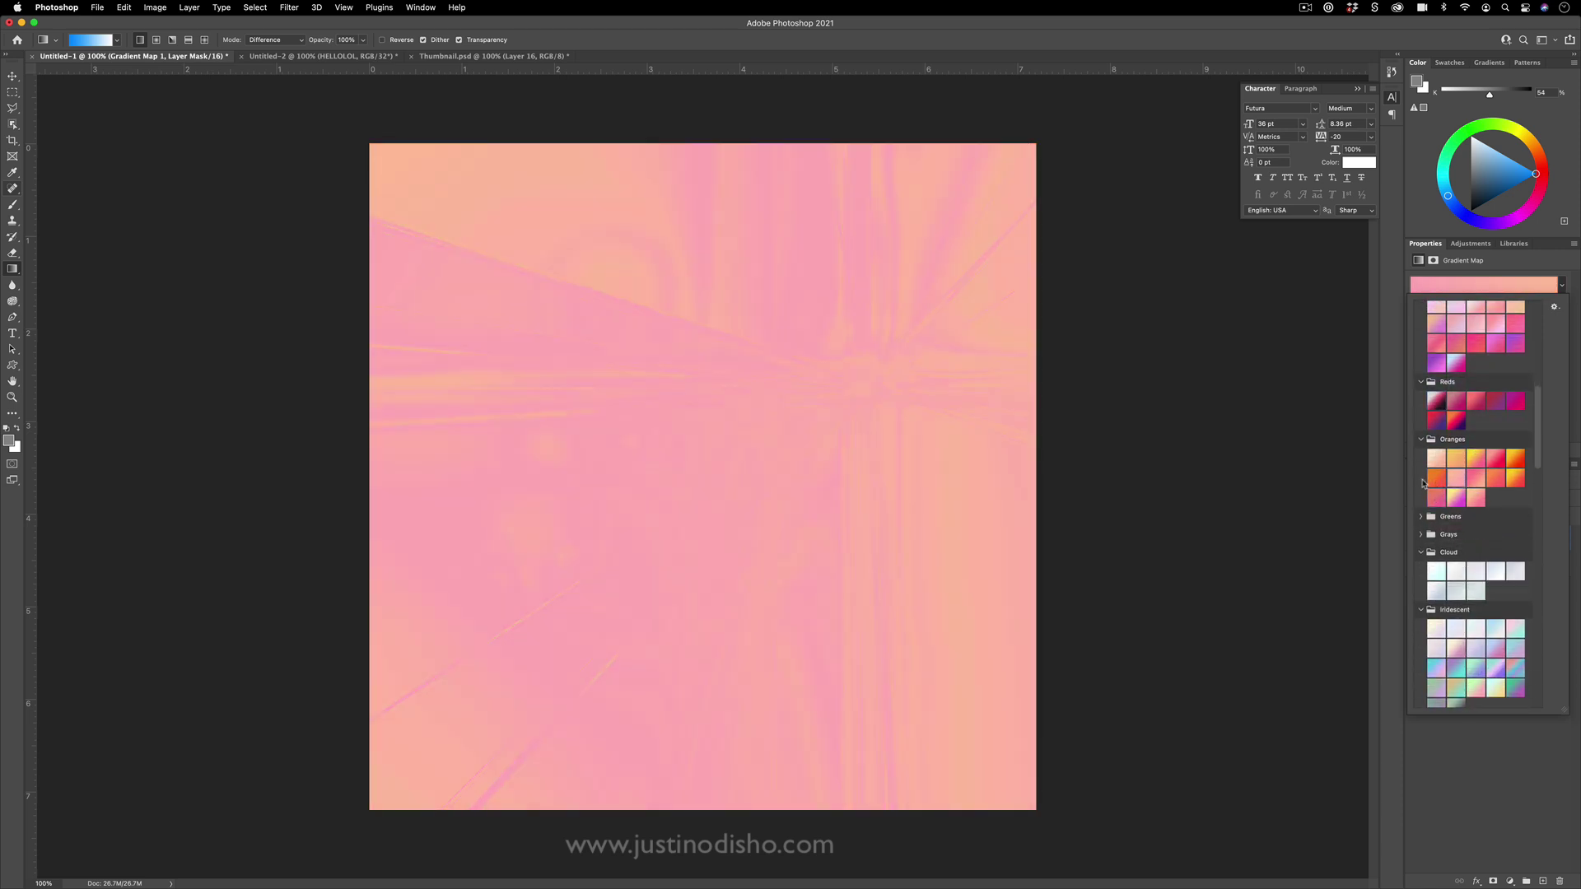
{"action": "left_click", "coordinate": [1437, 486]}
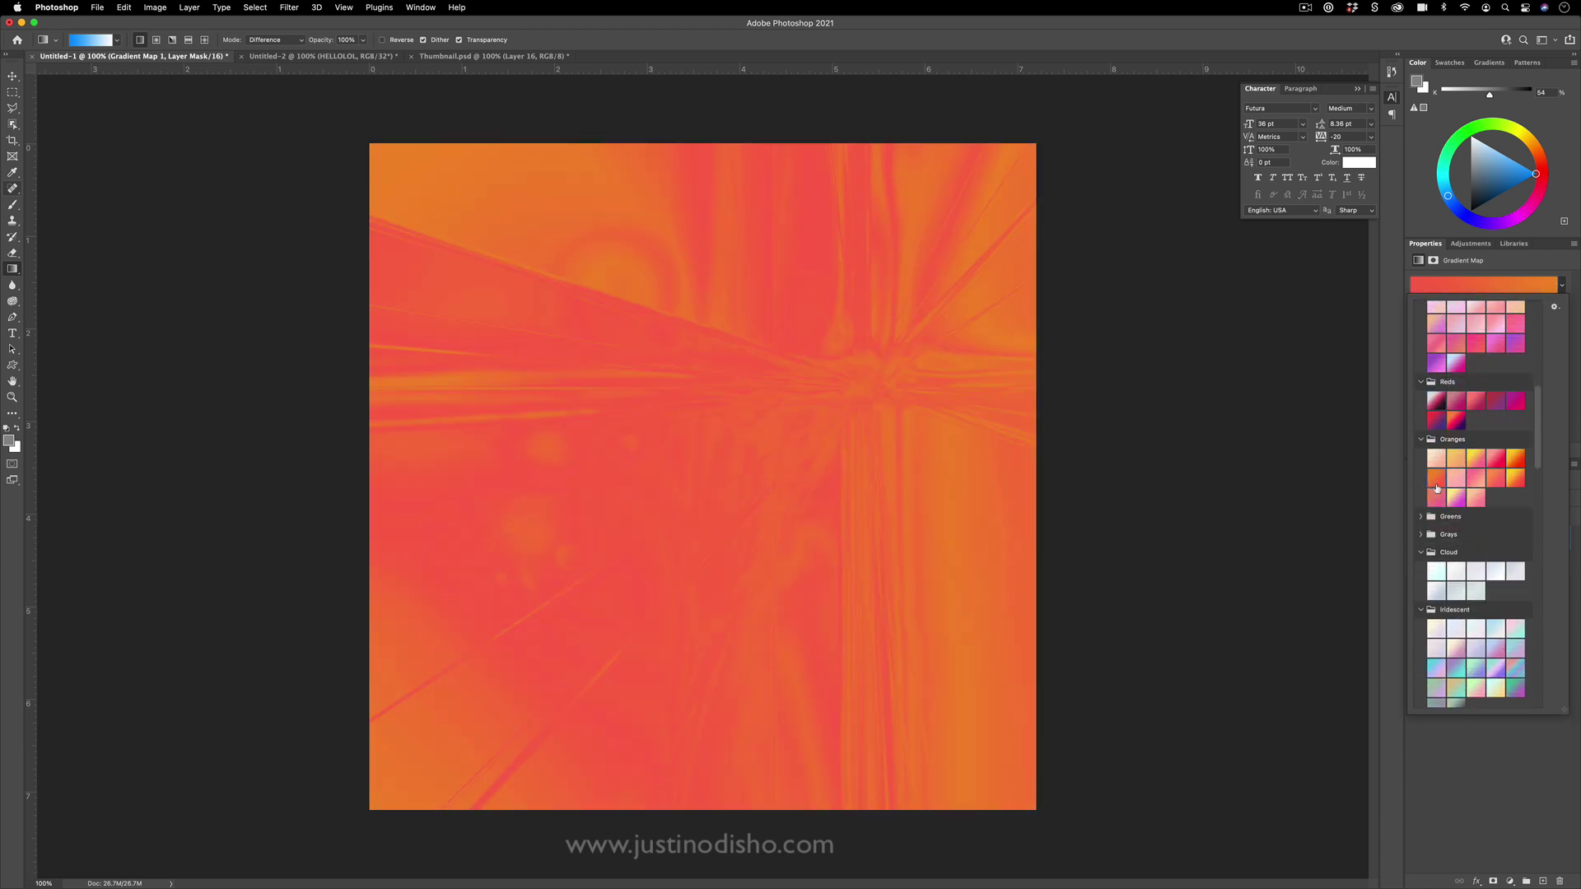
Settle on the navy, pink and orange Purple_21 preset and open it in the Gradient Editor
{"action": "scroll", "coordinate": [1441, 511], "scroll_direction": "down", "scroll_amount": 5}
{"action": "left_click", "coordinate": [1455, 631]}
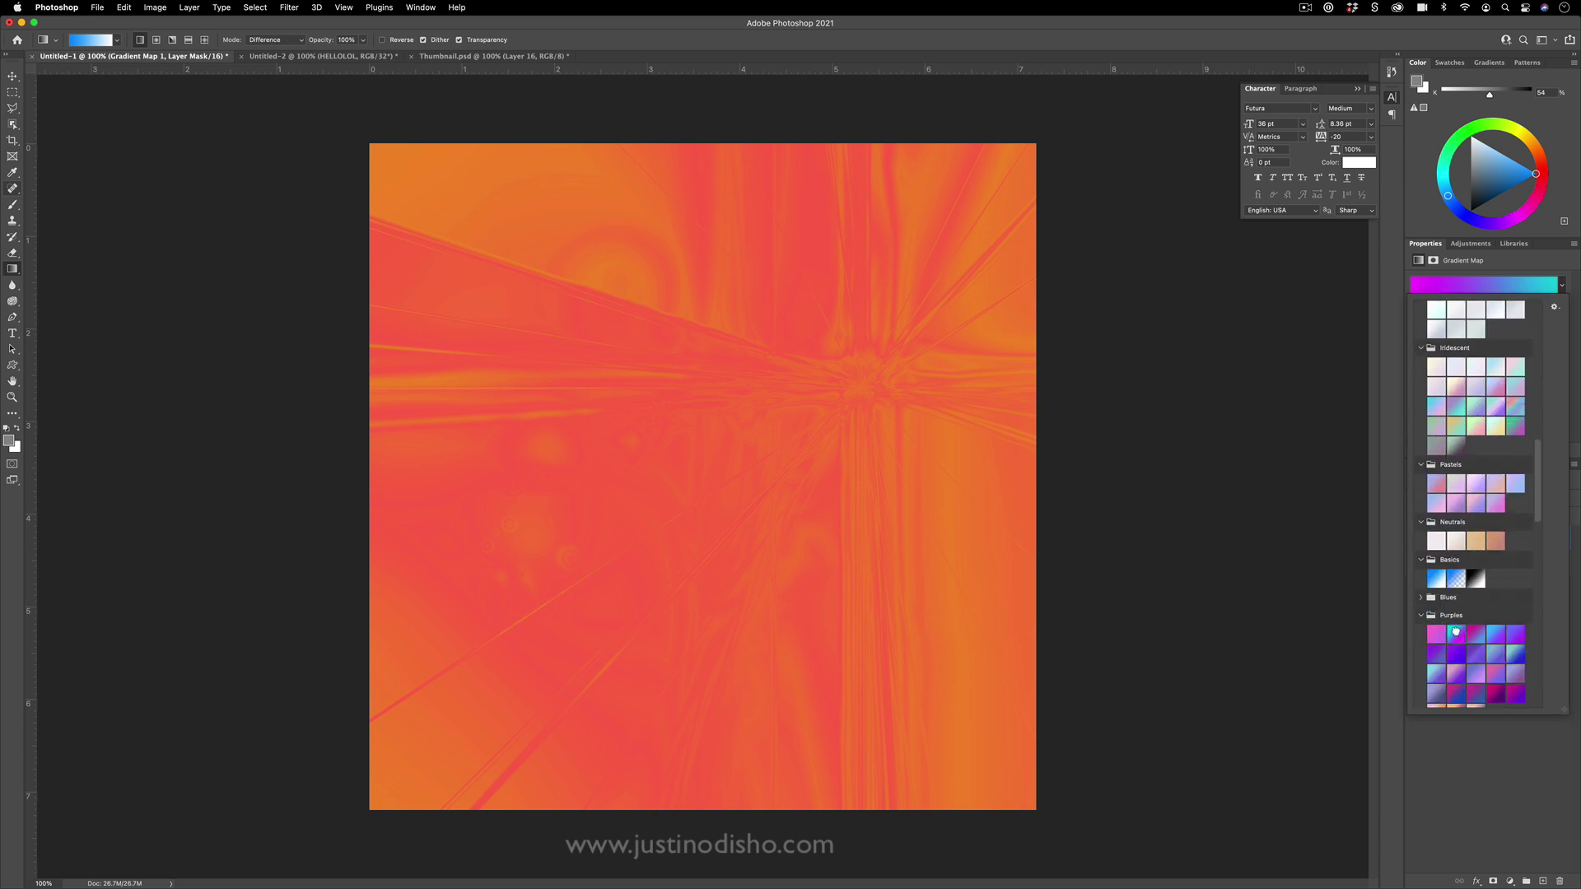
{"action": "left_click", "coordinate": [1456, 651]}
{"action": "scroll", "coordinate": [1455, 650], "scroll_direction": "down", "scroll_amount": 2}
{"action": "left_click", "coordinate": [1438, 632]}
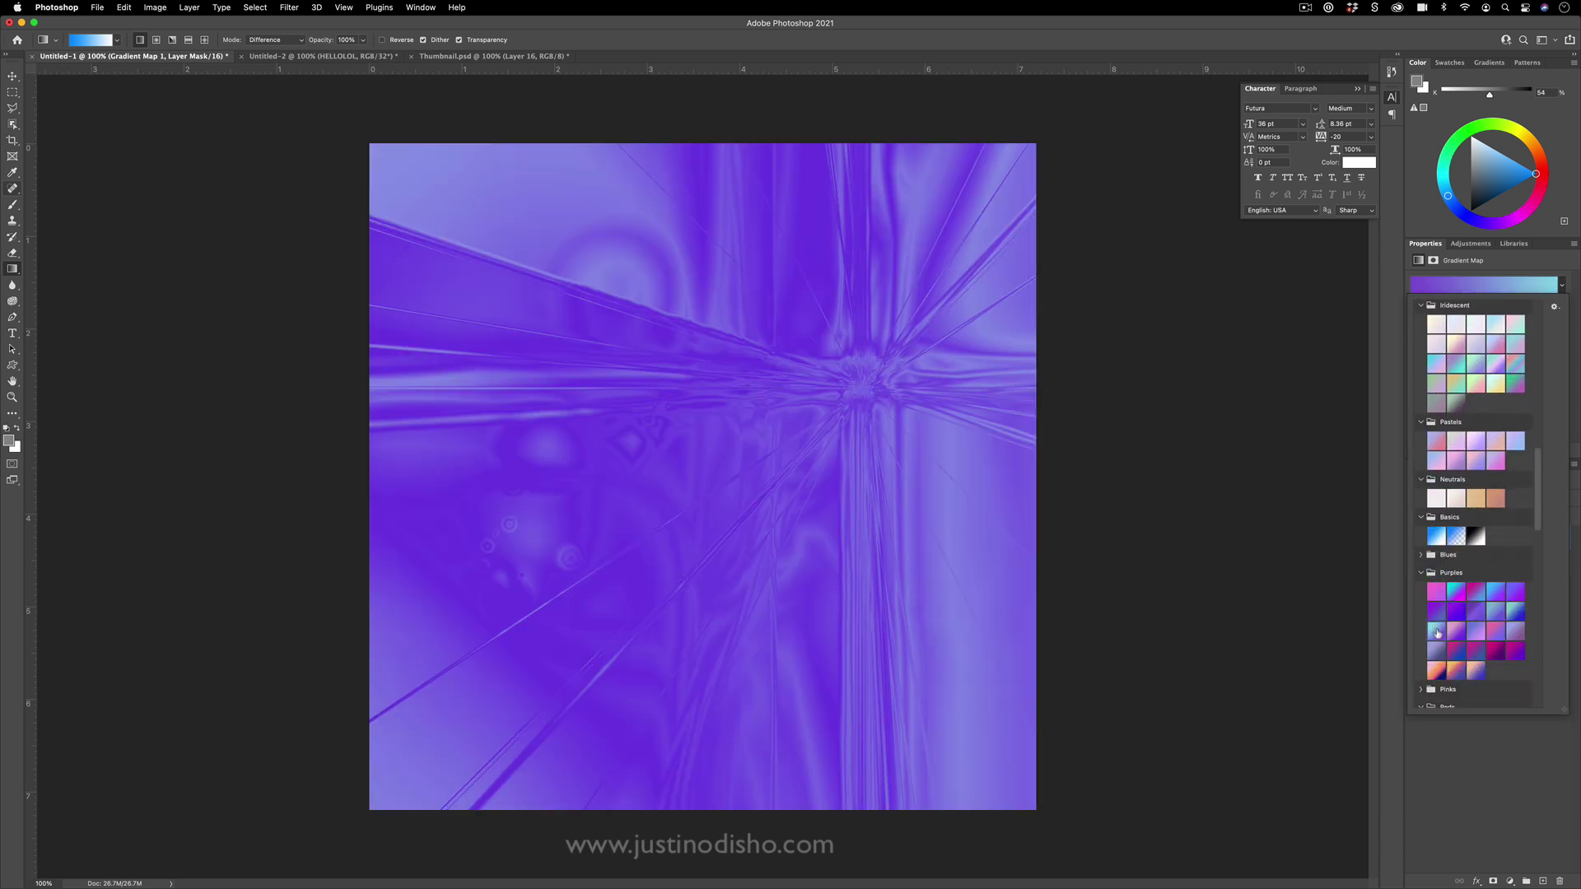
{"action": "scroll", "coordinate": [1439, 657], "scroll_direction": "down", "scroll_amount": 1}
{"action": "left_click", "coordinate": [1437, 651]}
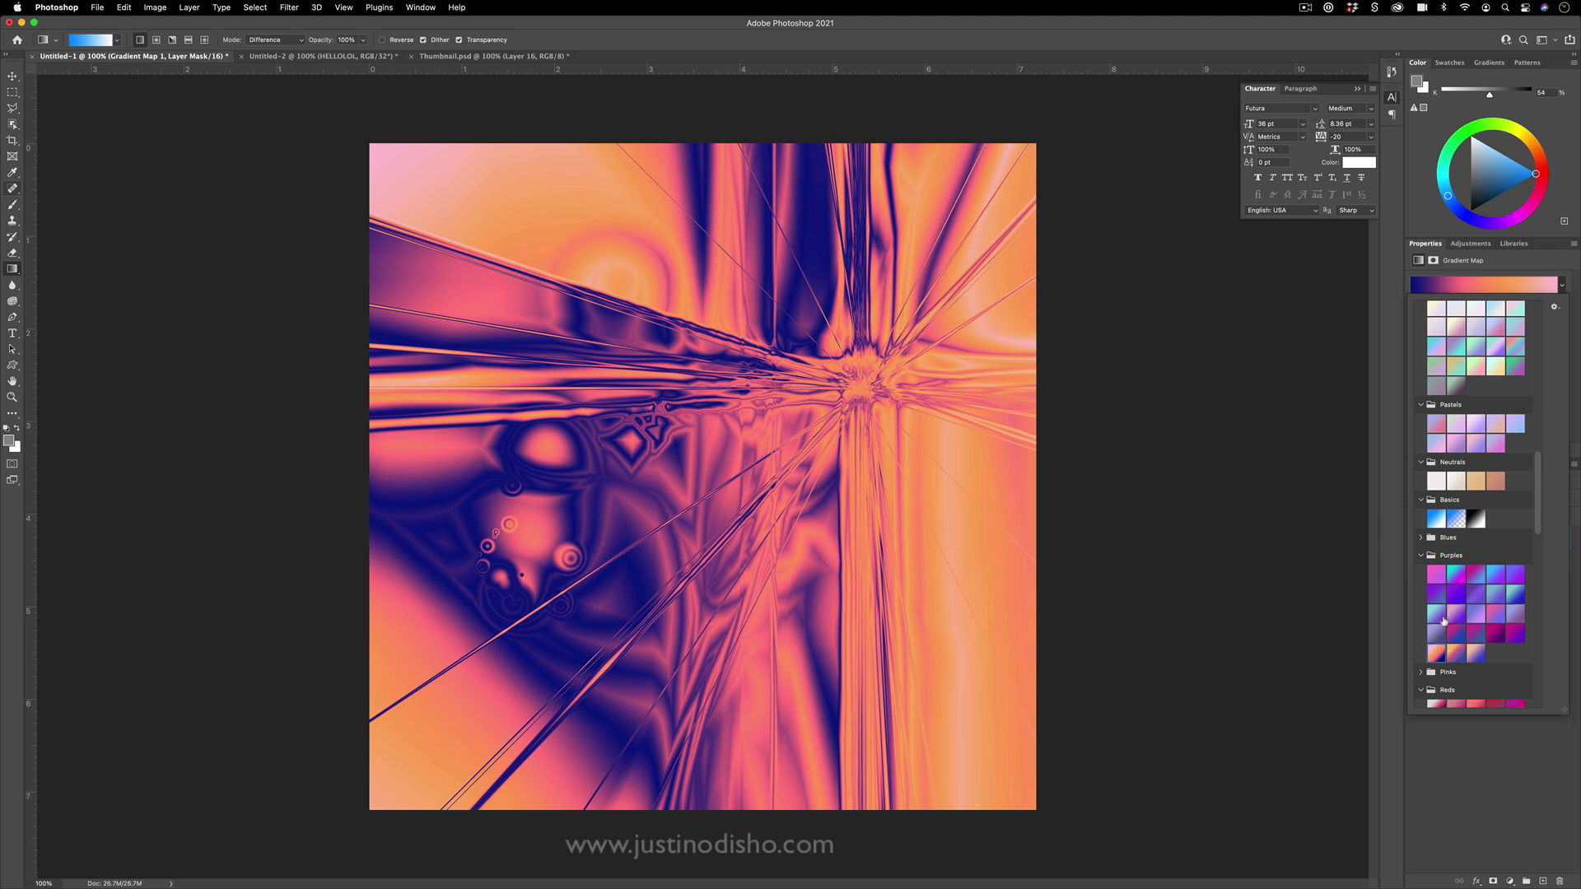
{"action": "left_click", "coordinate": [1487, 284]}
Change the gradient's right-end stop to bright green #49ef07 and apply the pink-green map
{"action": "left_click_drag", "start_coordinate": [1166, 397], "coordinate": [1136, 256]}
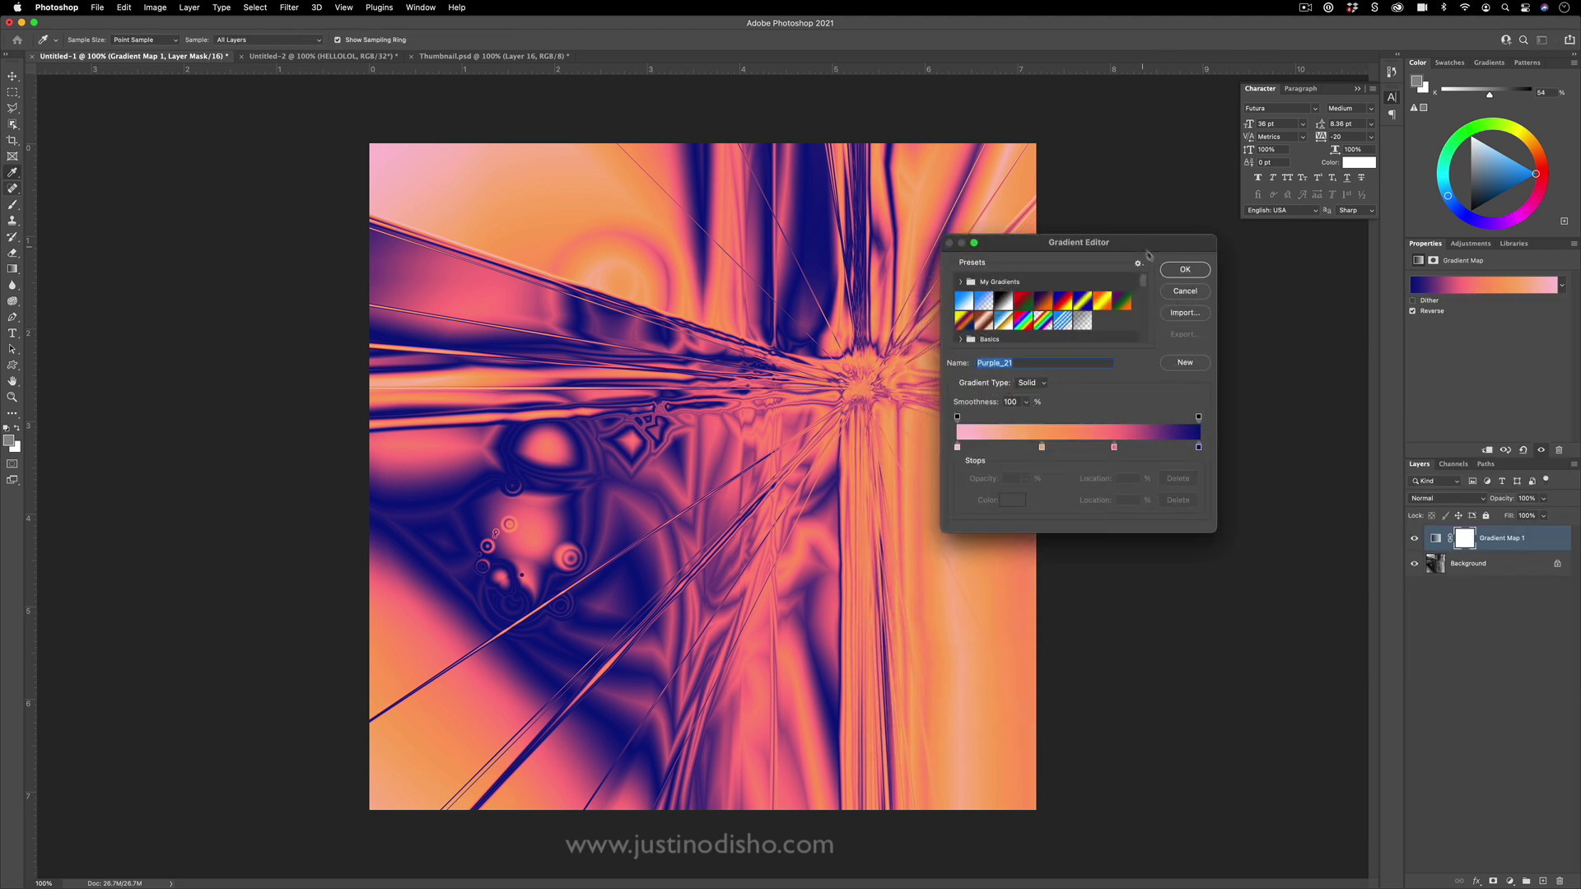
{"action": "double_click", "coordinate": [1199, 449]}
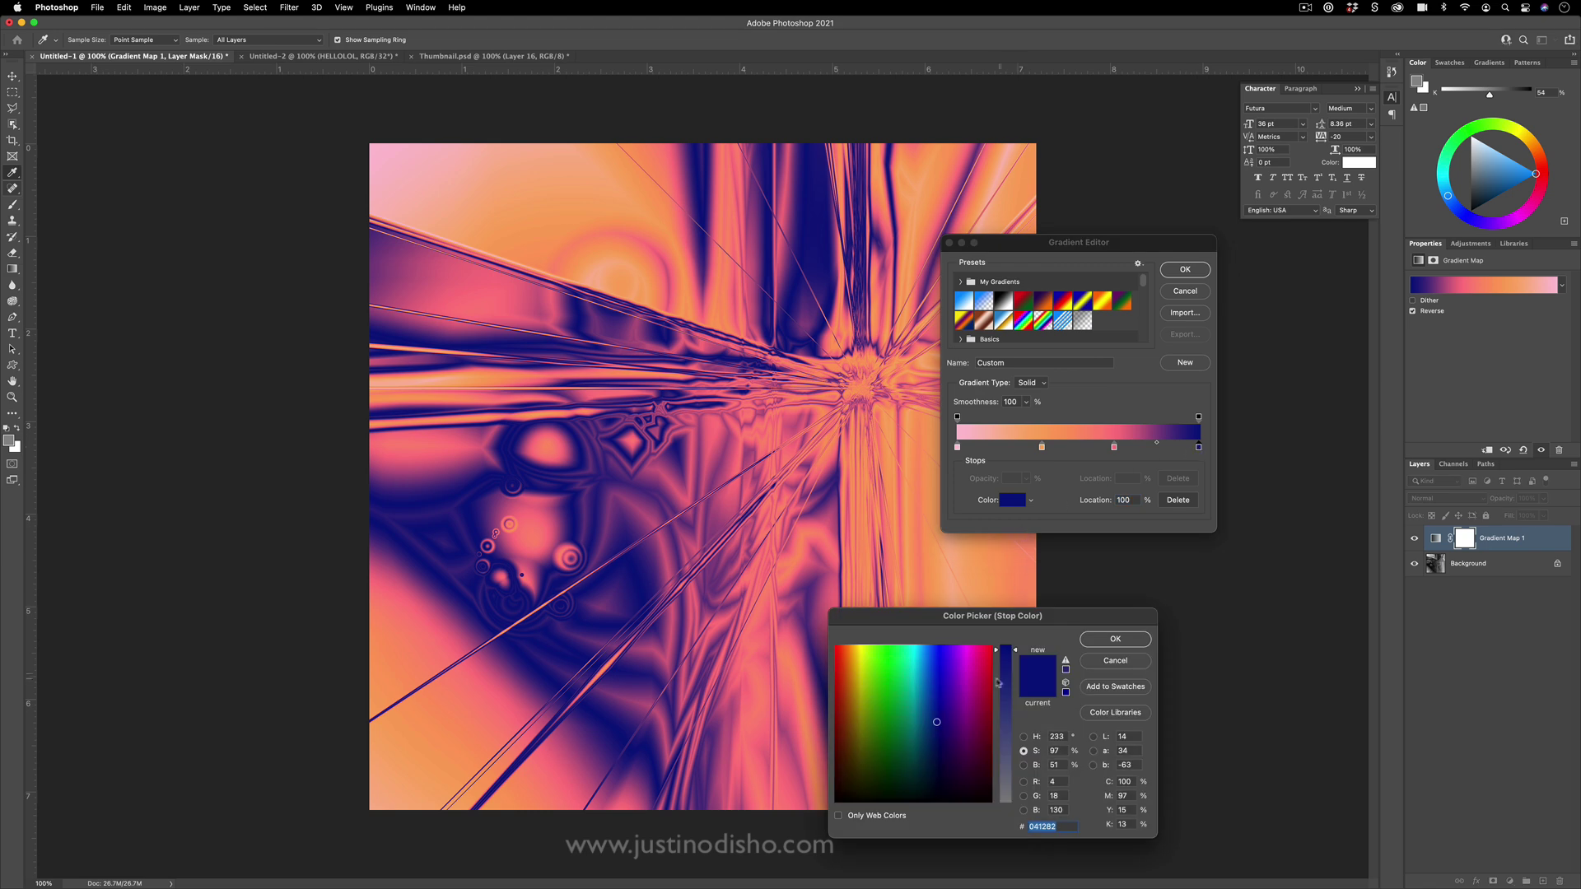
{"action": "left_click", "coordinate": [978, 725]}
{"action": "left_click", "coordinate": [880, 655]}
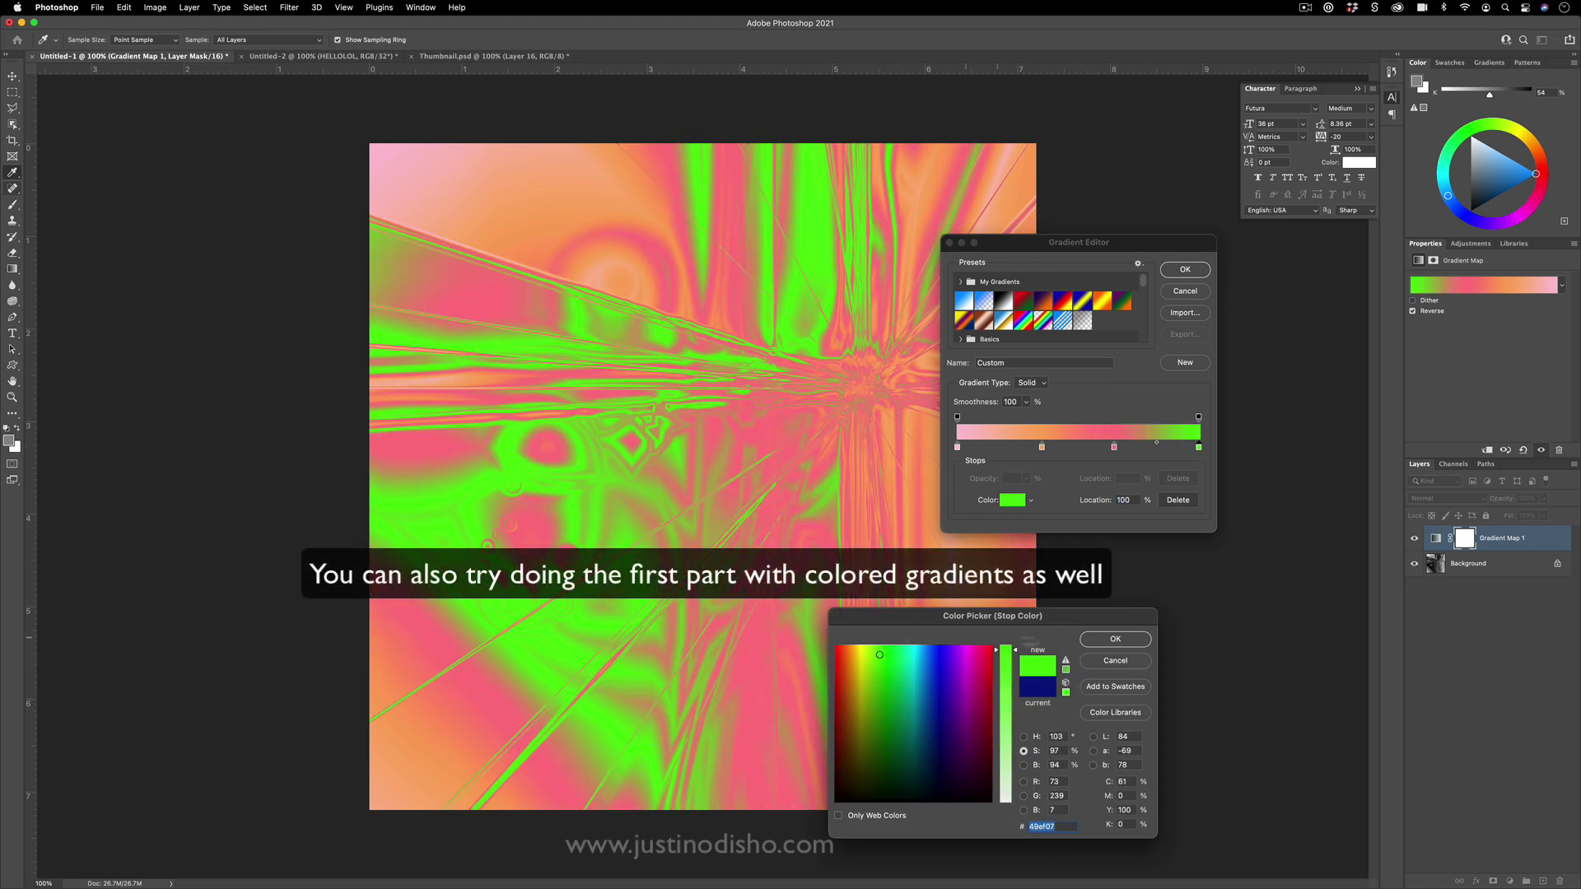
{"action": "left_click", "coordinate": [1109, 640]}
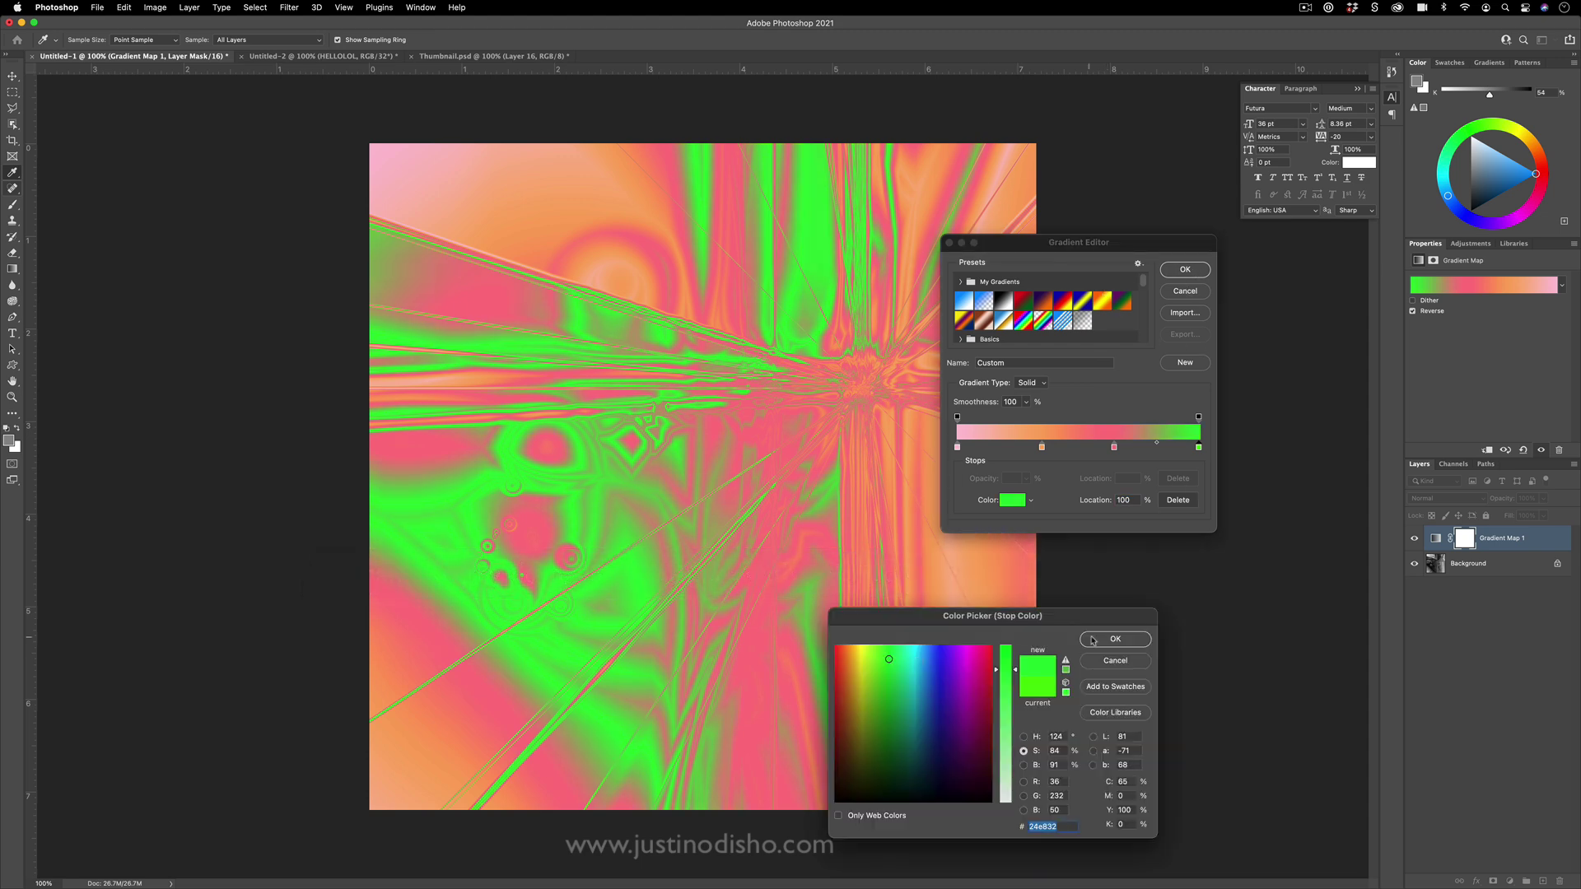
{"action": "left_click", "coordinate": [1110, 639]}
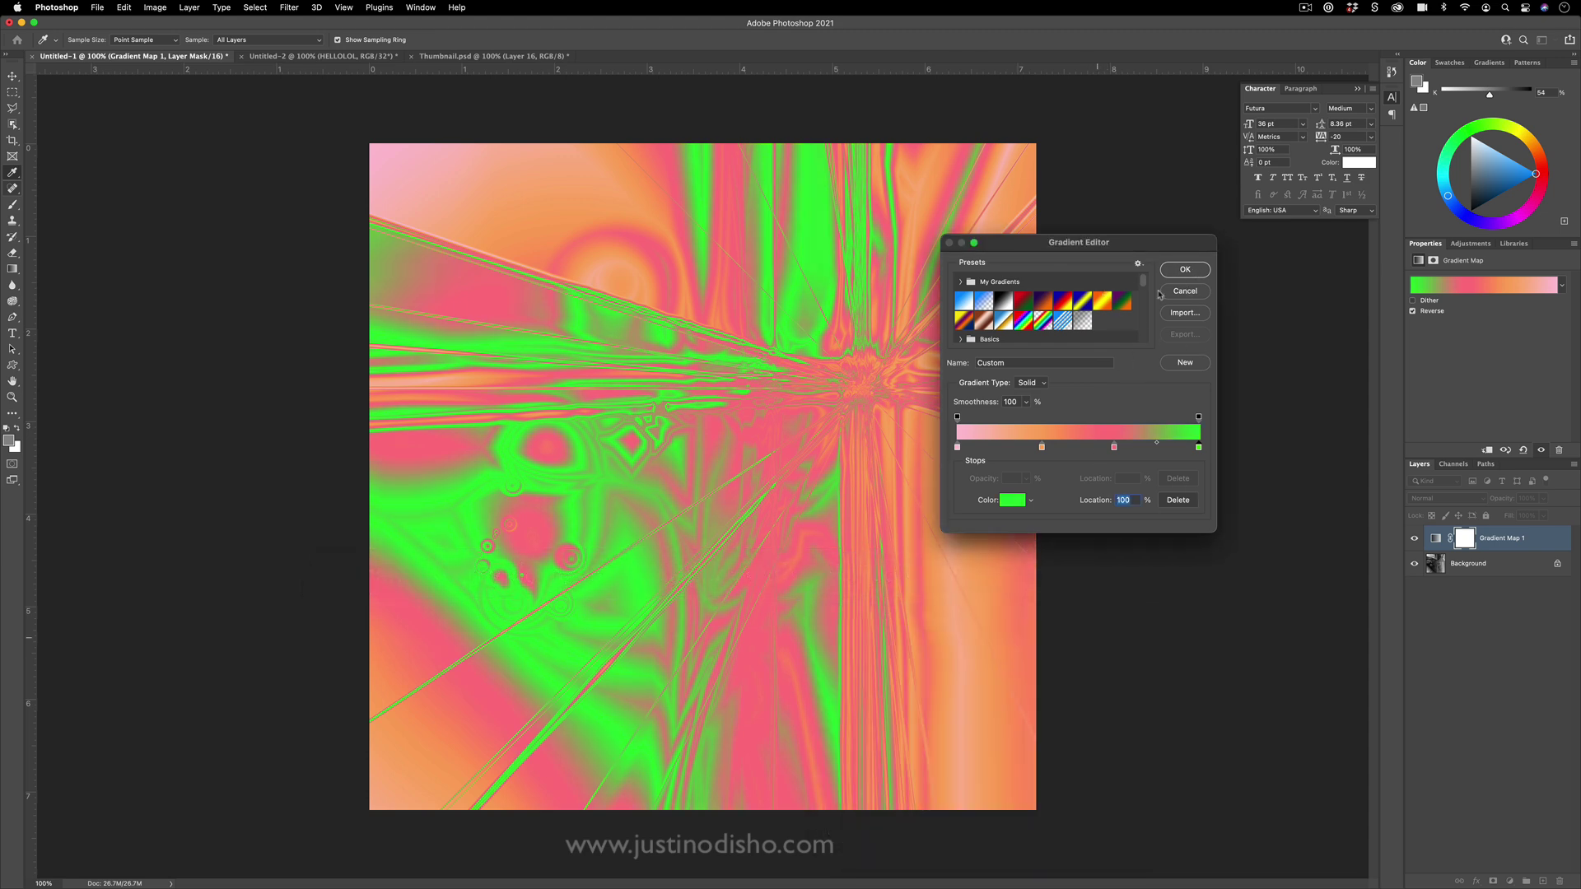
{"action": "left_click", "coordinate": [1194, 271]}
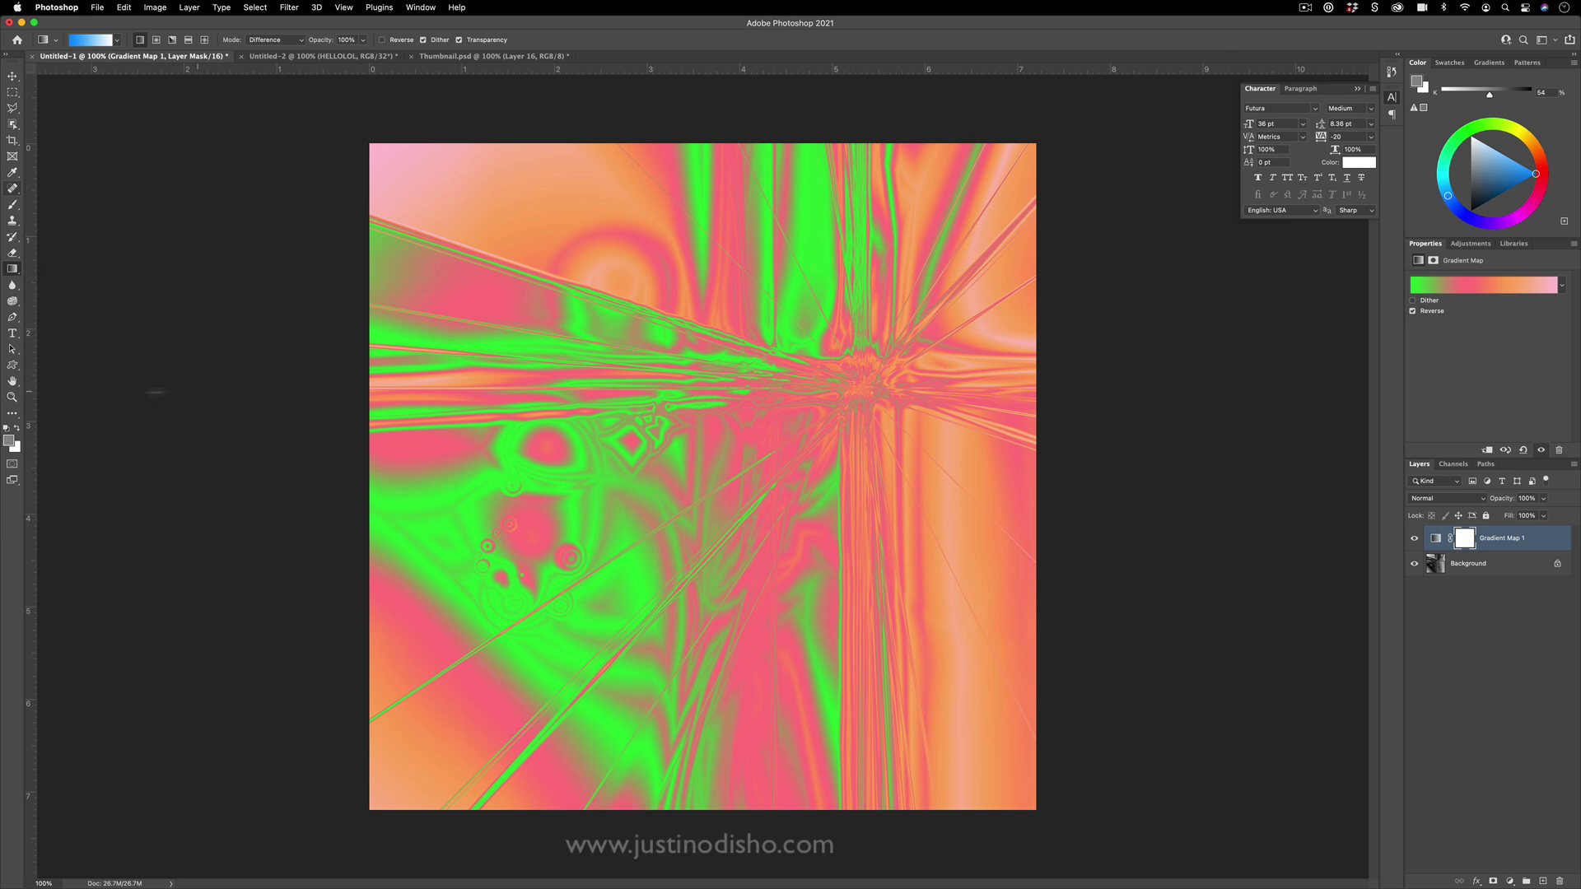
Type the word GRADIENT on the canvas and enlarge it to about 190%
{"action": "left_click", "coordinate": [13, 334]}
{"action": "left_click", "coordinate": [500, 387]}
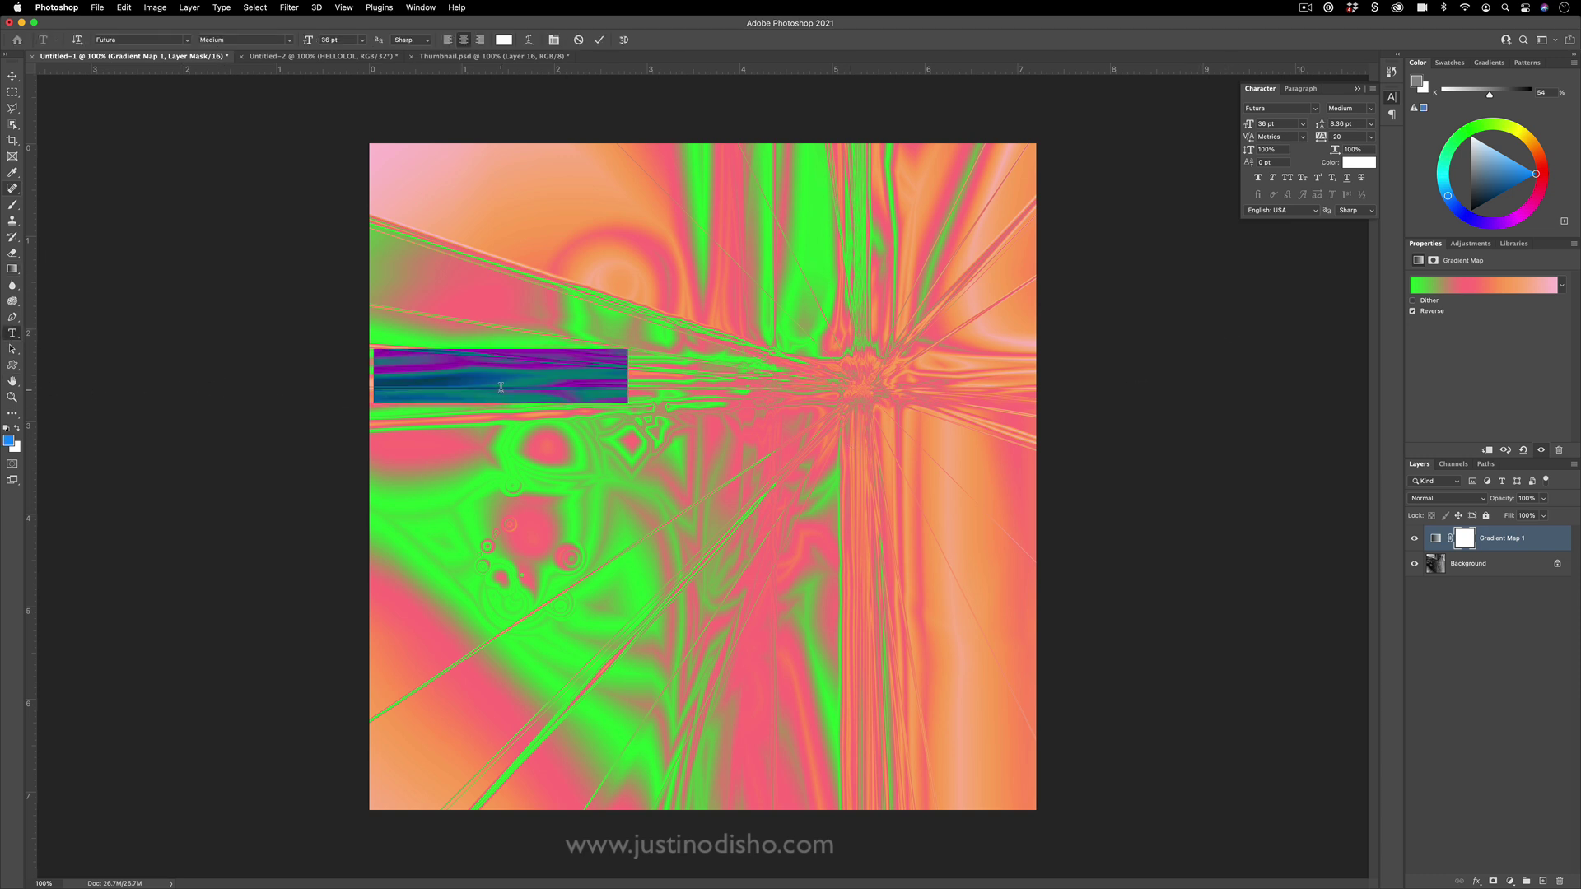
{"action": "type", "text": "GRADIENT"}
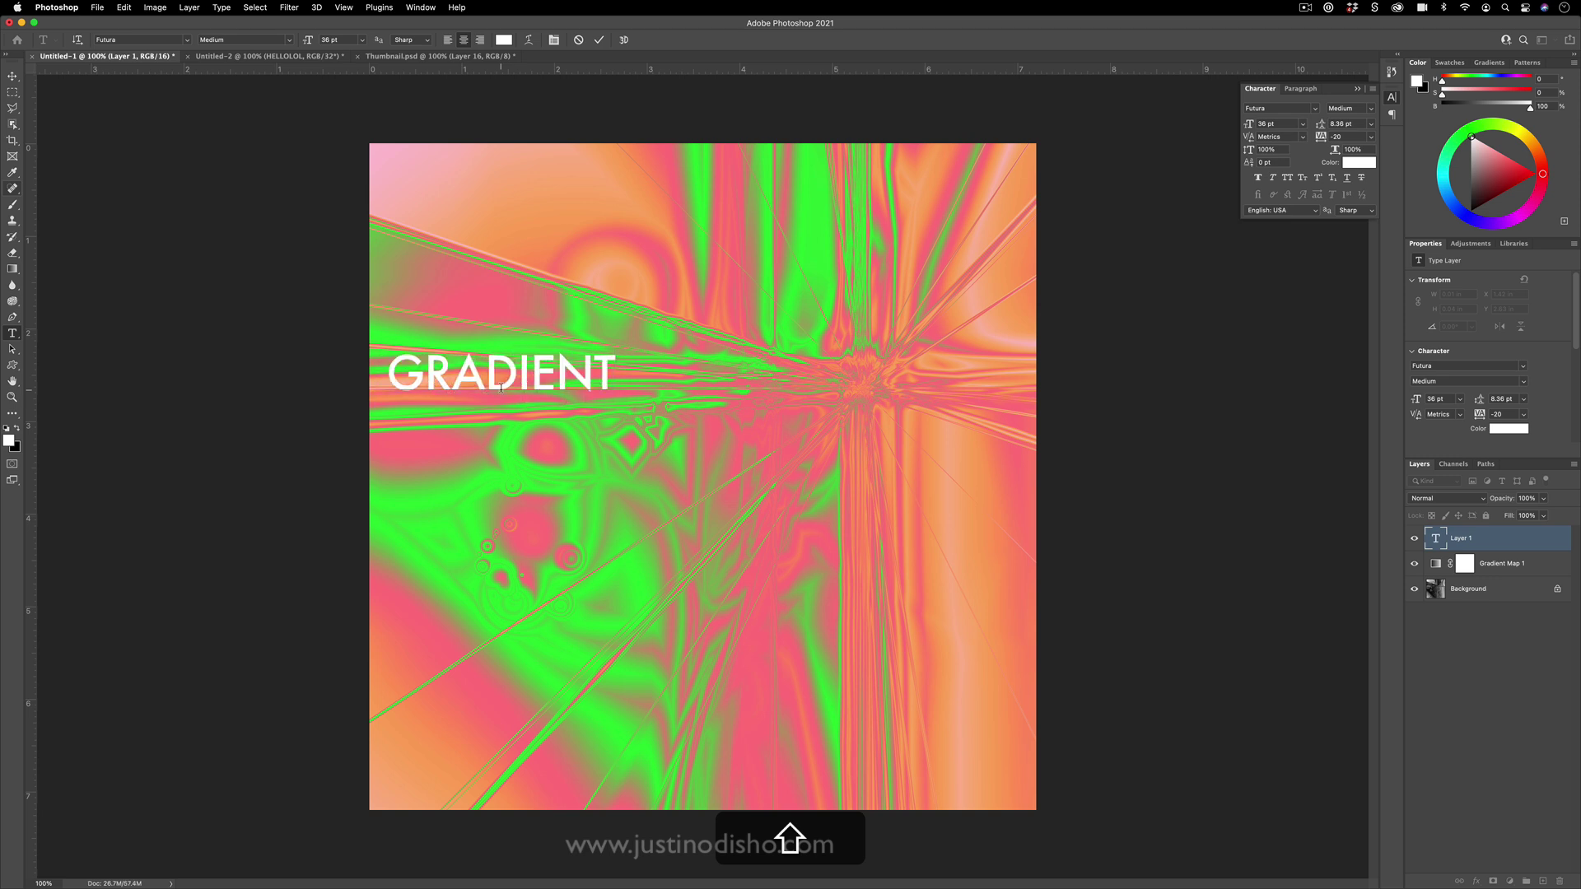
{"action": "key", "text": "ctrl+Return"}
{"action": "key", "text": "ctrl+t"}
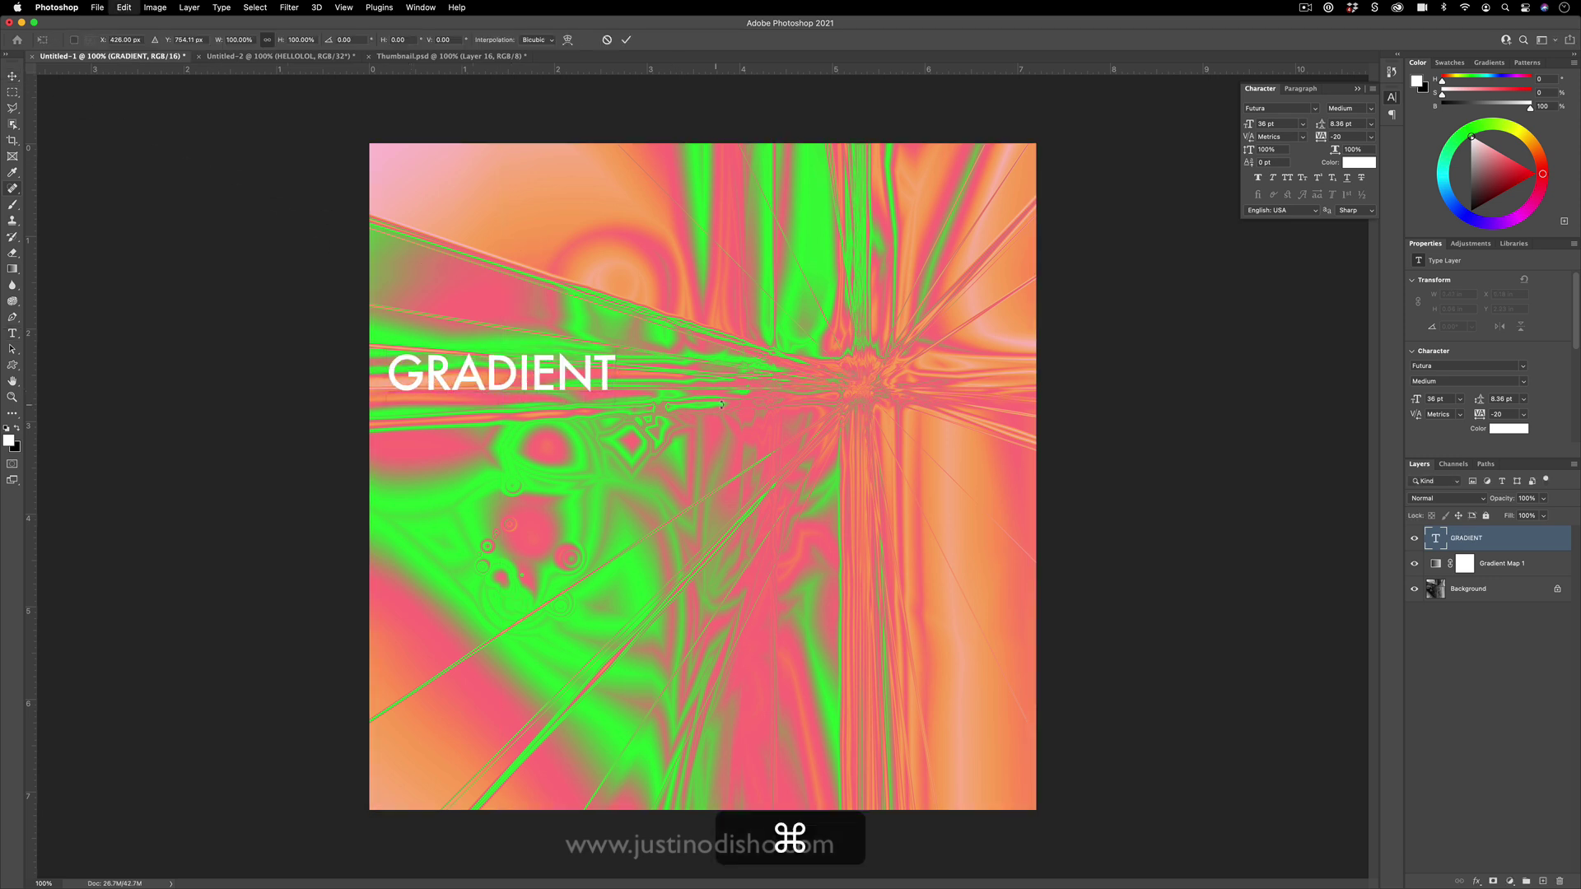
{"action": "left_click_drag", "start_coordinate": [615, 353], "coordinate": [827, 317]}
{"action": "key", "text": "Return"}
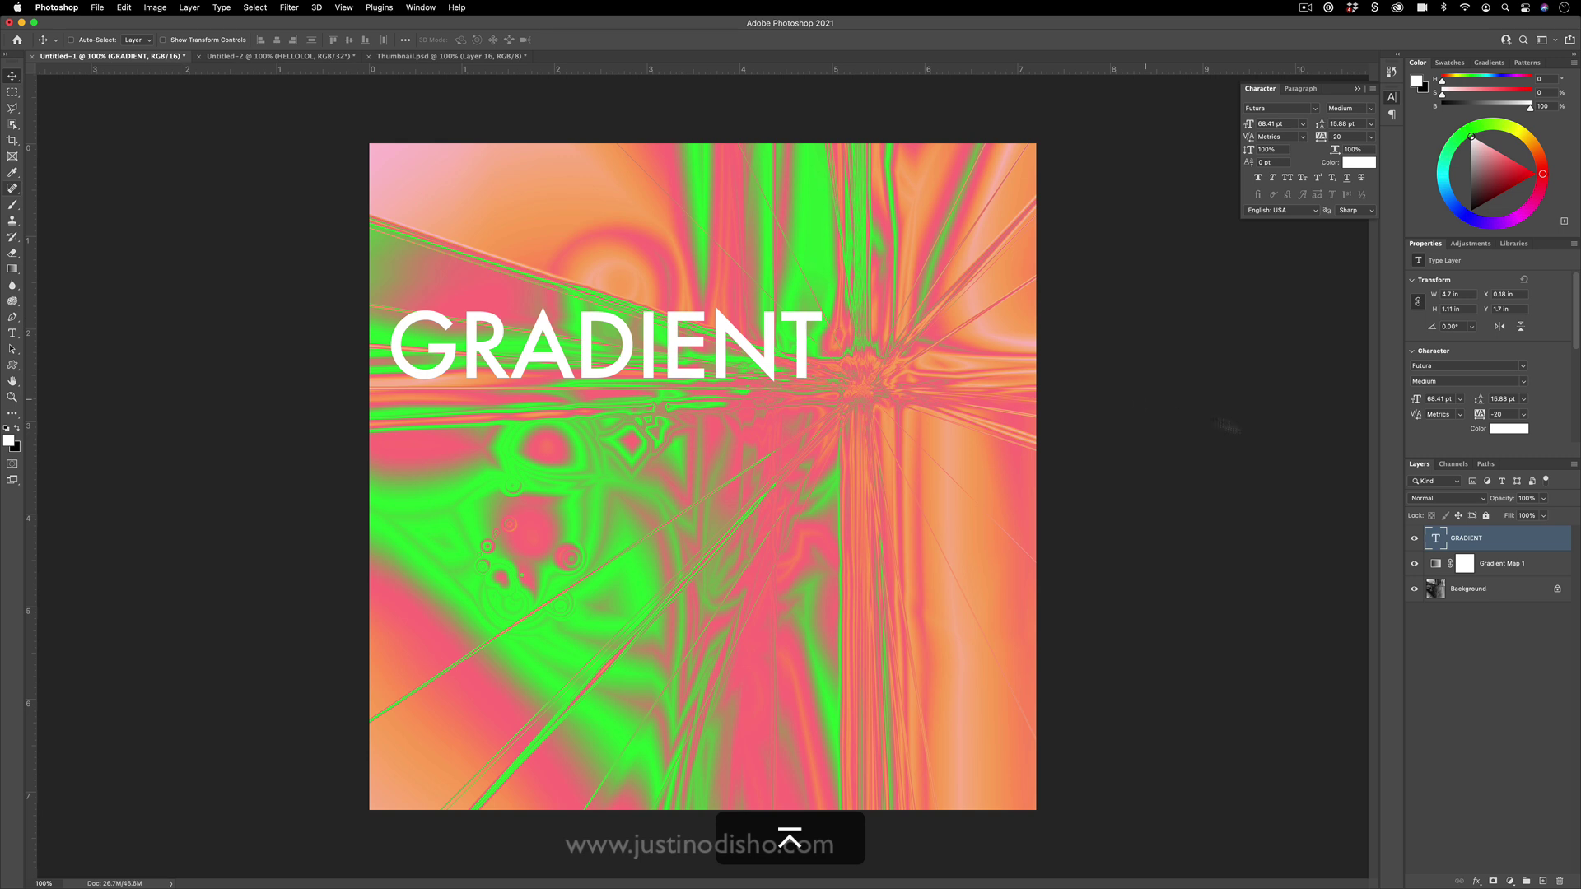
Set the GRADIENT layer to Difference, move it below Gradient Map 1, then reposition and enlarge it further
{"action": "left_click", "coordinate": [1446, 499]}
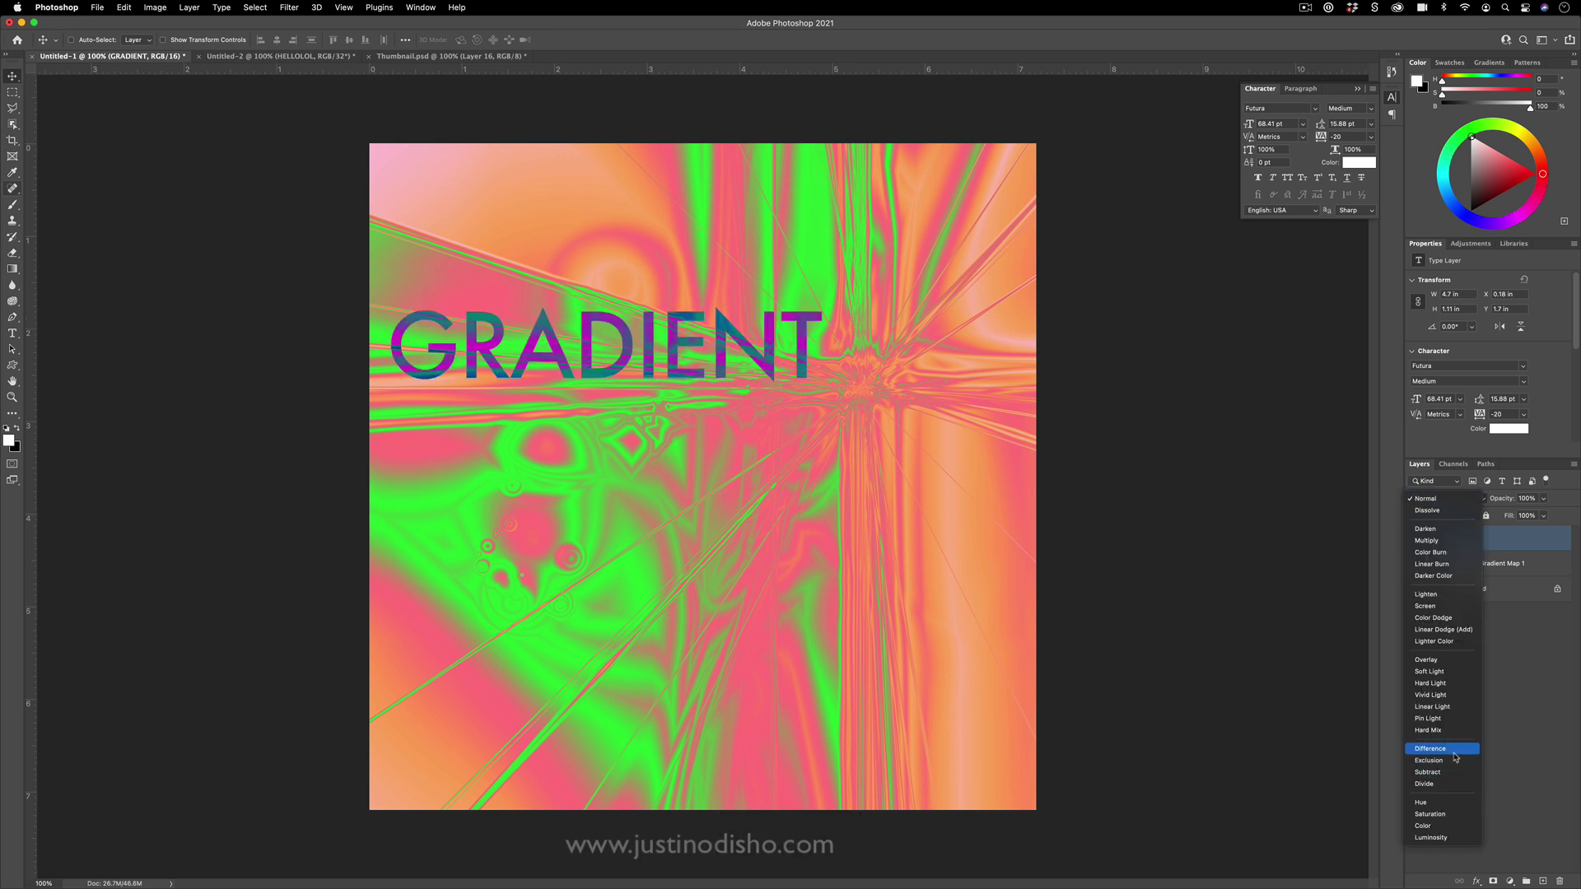
{"action": "left_click", "coordinate": [1455, 753]}
{"action": "left_click_drag", "start_coordinate": [1476, 544], "coordinate": [1474, 570]}
{"action": "left_click_drag", "start_coordinate": [702, 407], "coordinate": [776, 431]}
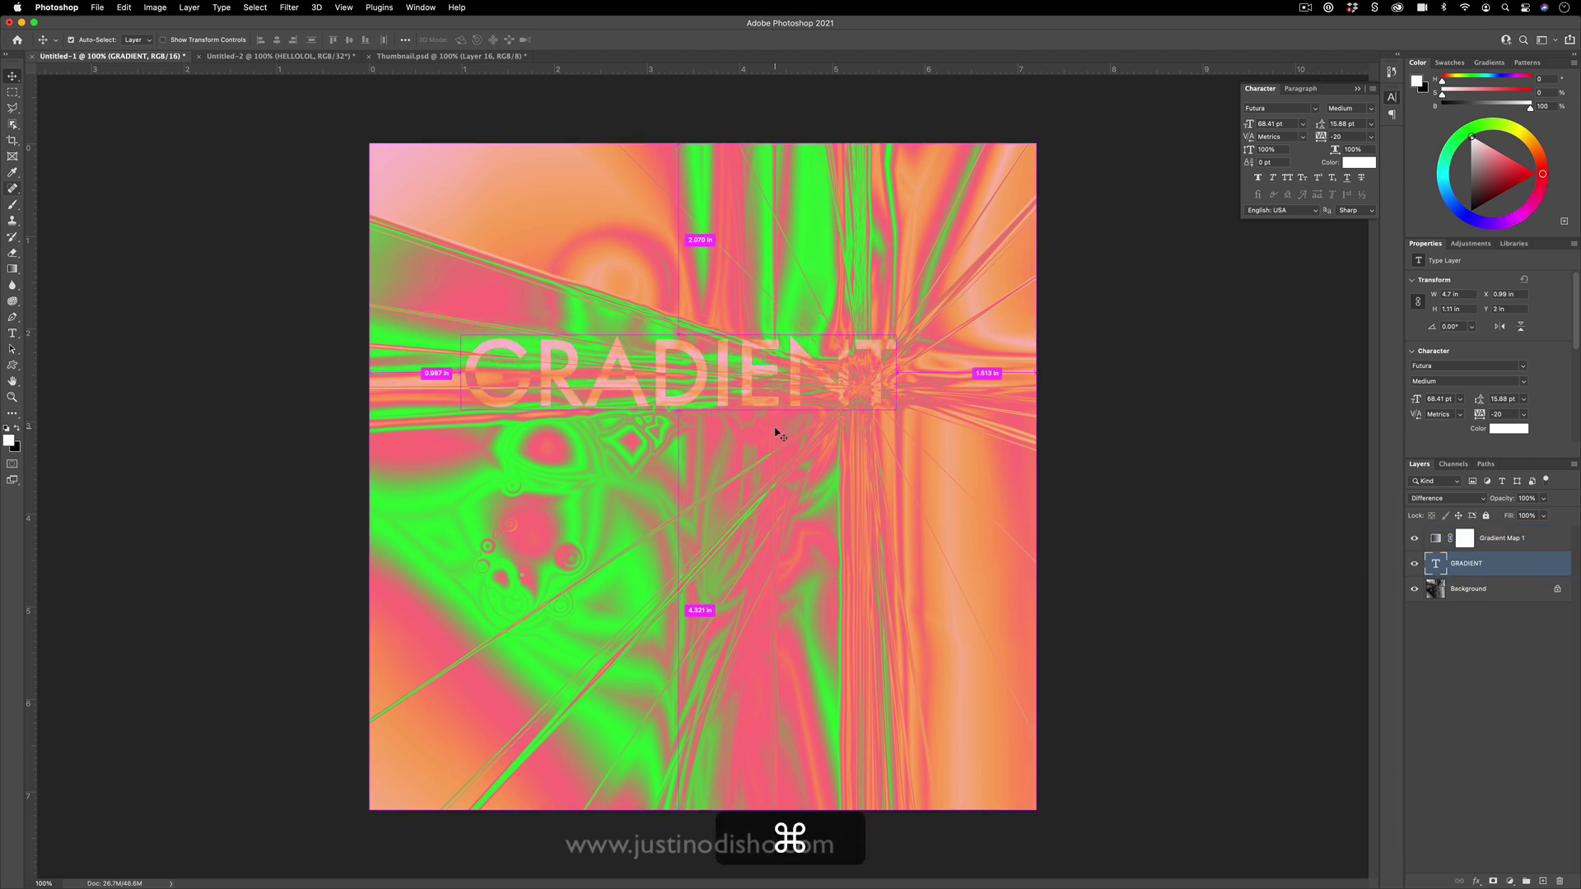
{"action": "key", "text": "super+t"}
{"action": "left_click_drag", "start_coordinate": [893, 330], "coordinate": [1008, 301]}
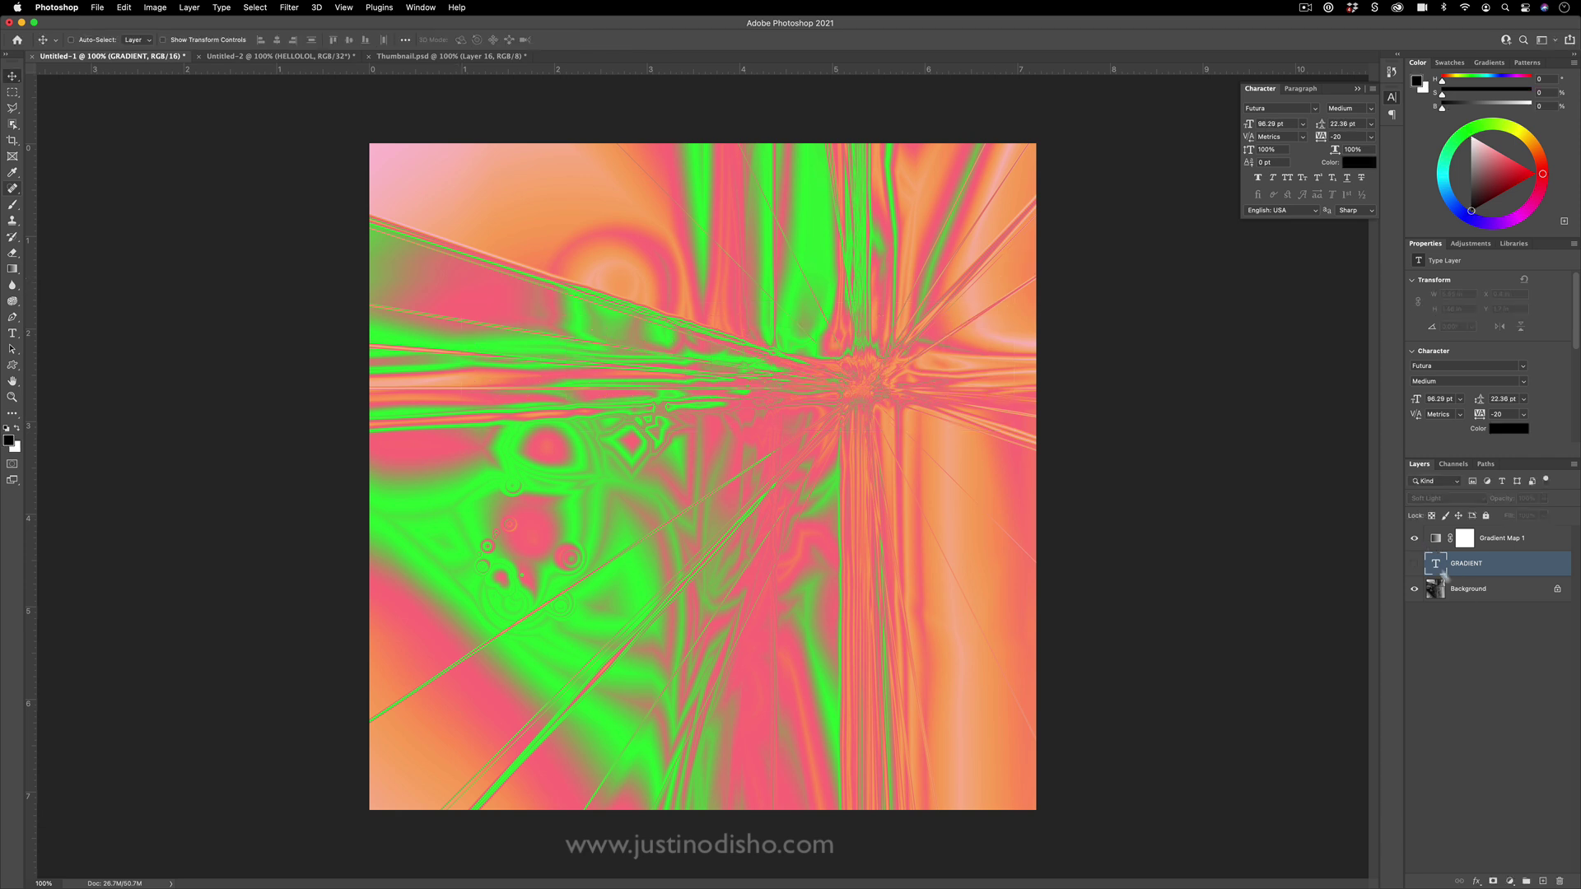
On the Background layer, paint four radial Difference gradients, then one diagonal reflected gradient
{"action": "left_click", "coordinate": [1479, 599]}
{"action": "left_click", "coordinate": [12, 269]}
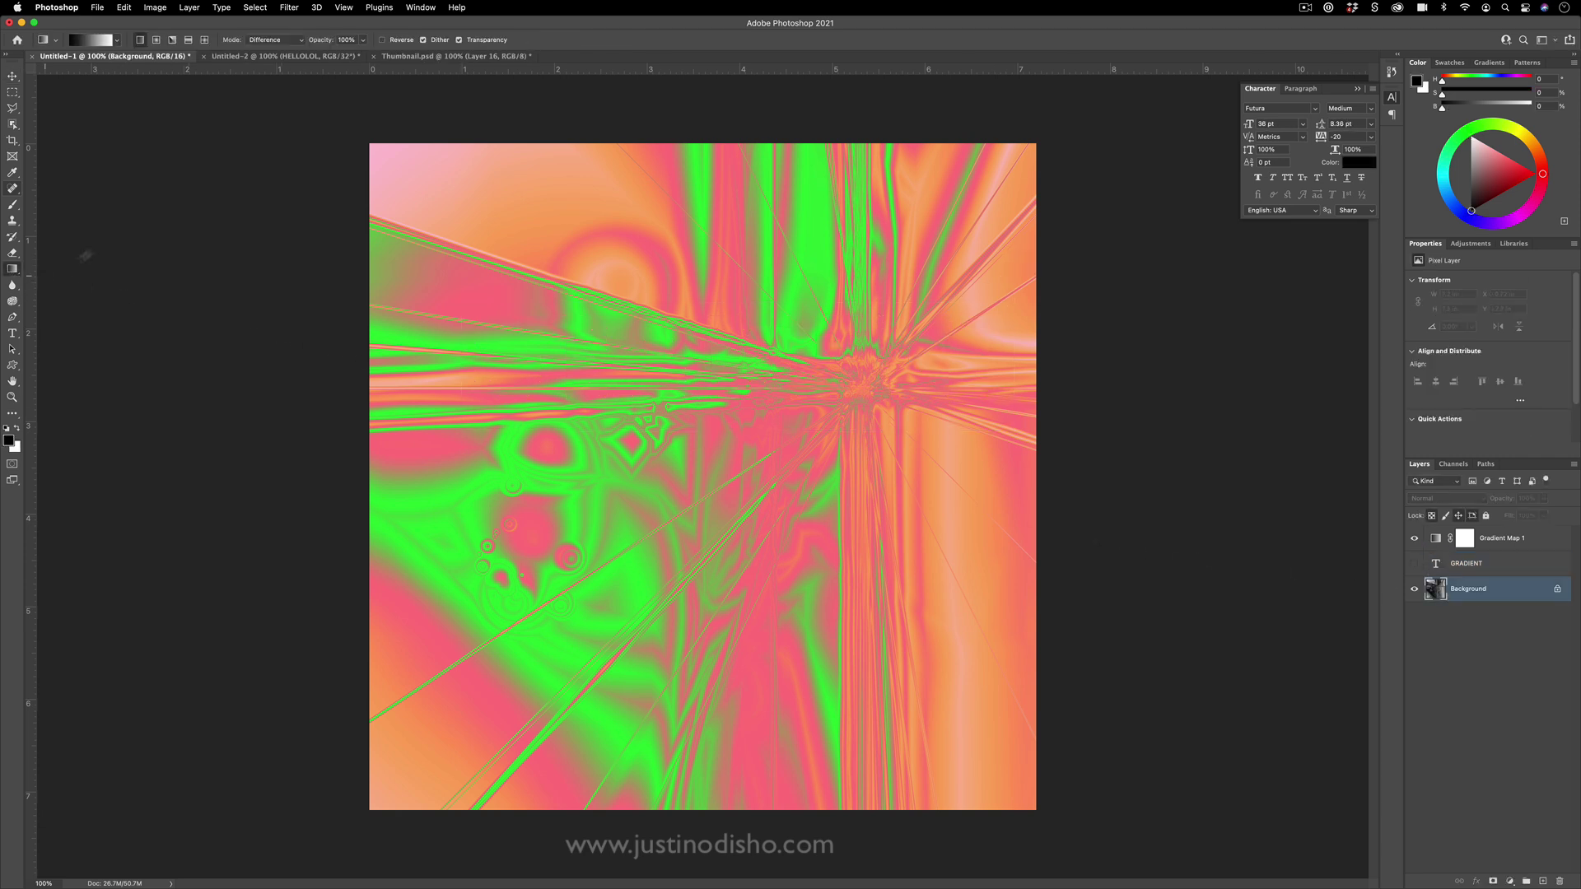
{"action": "left_click", "coordinate": [156, 39]}
{"action": "left_click_drag", "start_coordinate": [872, 376], "coordinate": [802, 428]}
{"action": "left_click_drag", "start_coordinate": [876, 373], "coordinate": [852, 389]}
{"action": "left_click_drag", "start_coordinate": [875, 374], "coordinate": [850, 390]}
{"action": "left_click_drag", "start_coordinate": [876, 374], "coordinate": [849, 392]}
{"action": "left_click", "coordinate": [188, 40]}
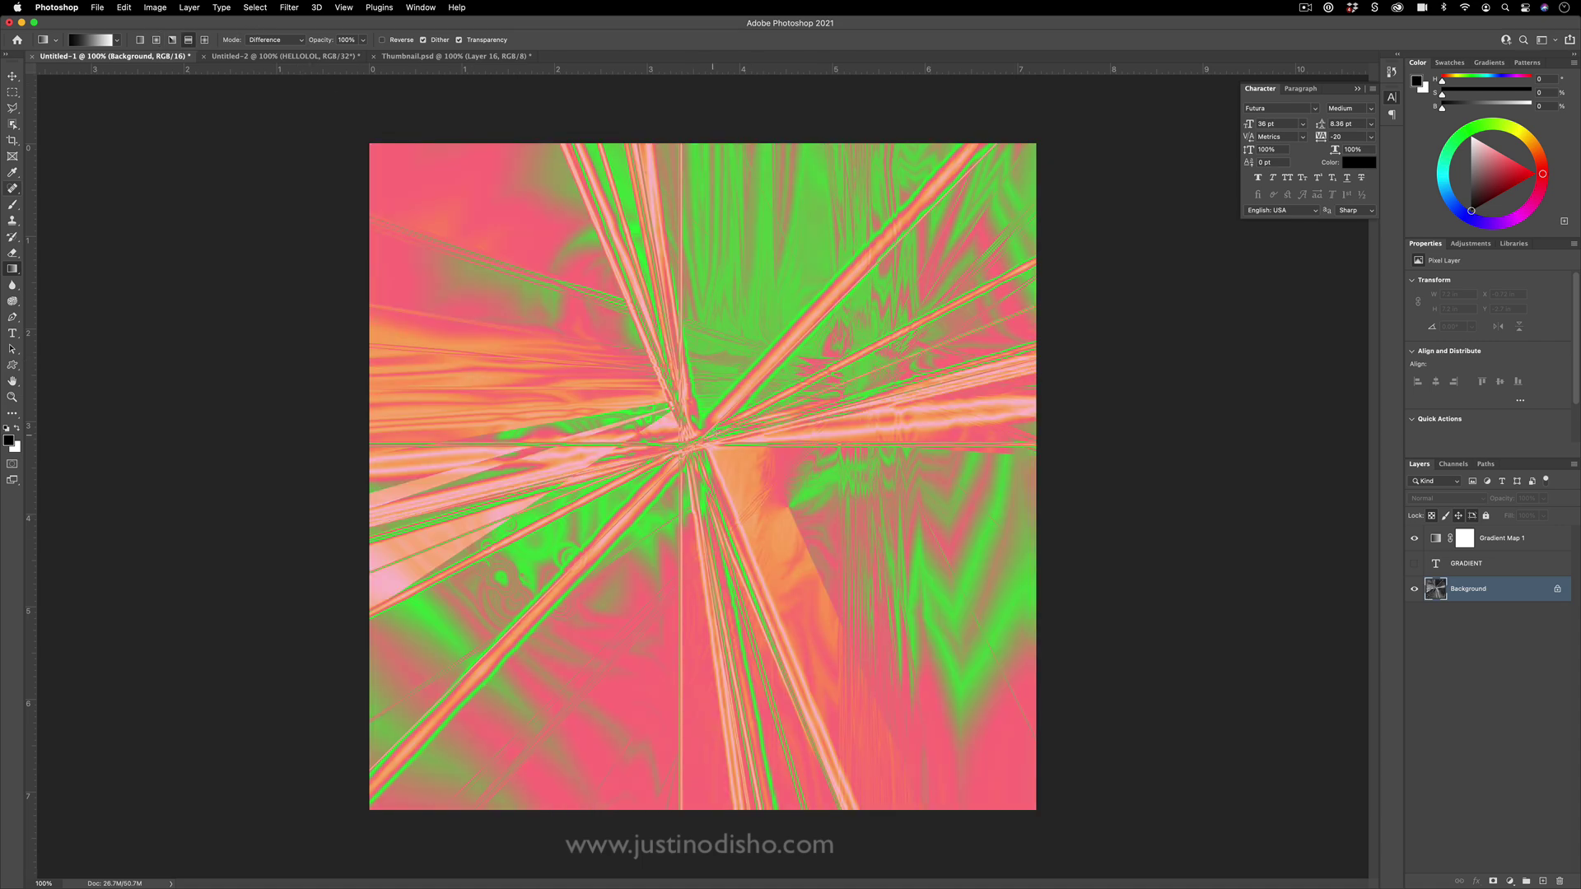
{"action": "left_click_drag", "start_coordinate": [712, 405], "coordinate": [695, 447]}
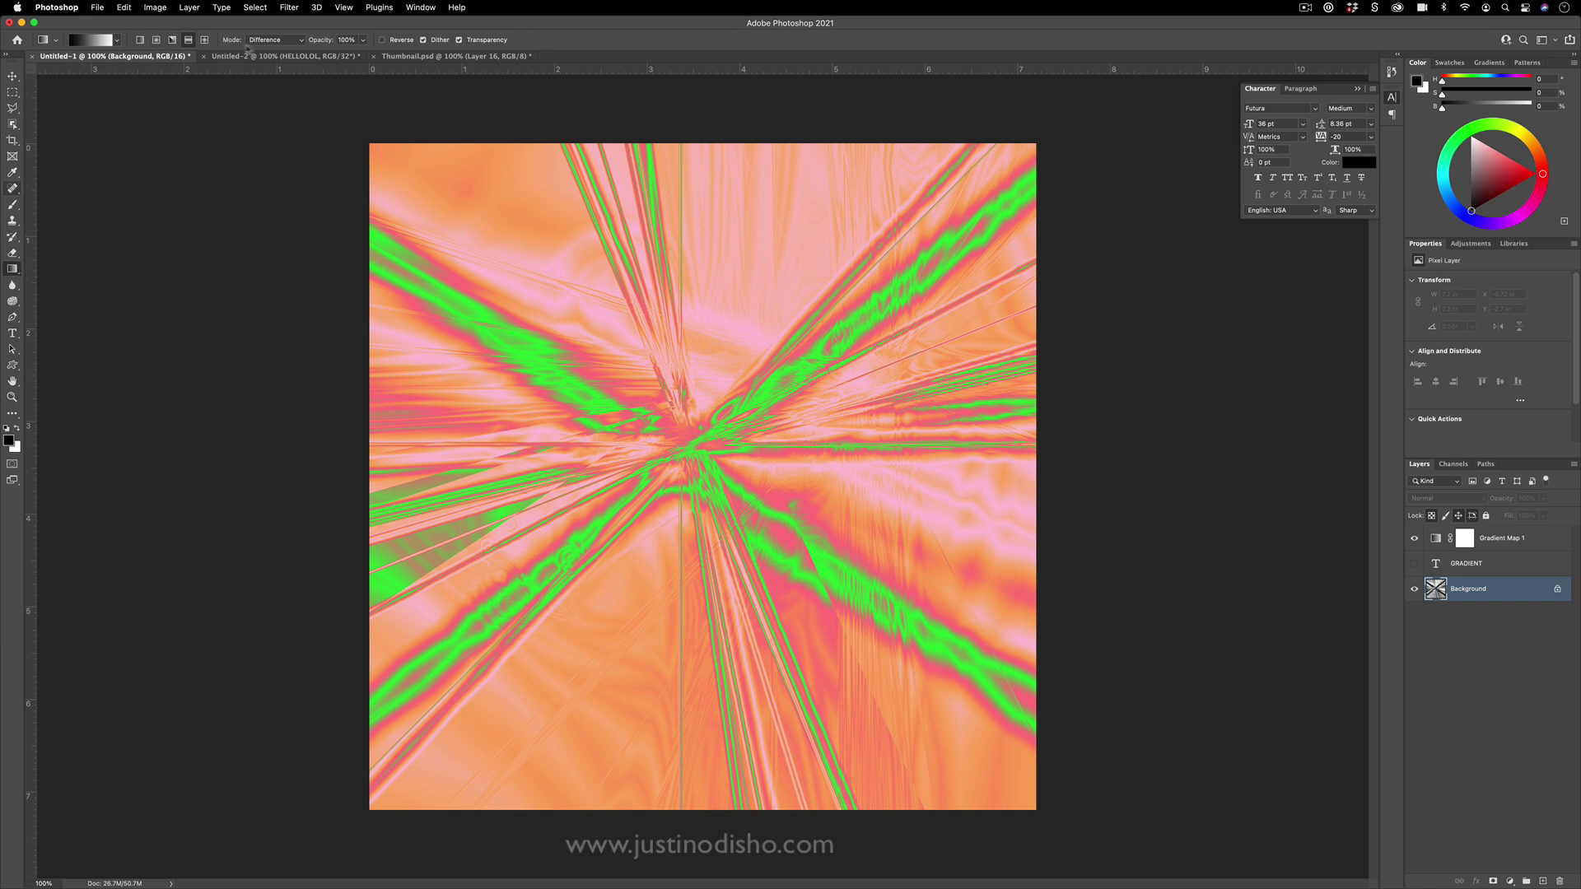
Switch the gradient mode to Overlay and paint one gradient across the canvas
{"action": "left_click", "coordinate": [289, 41]}
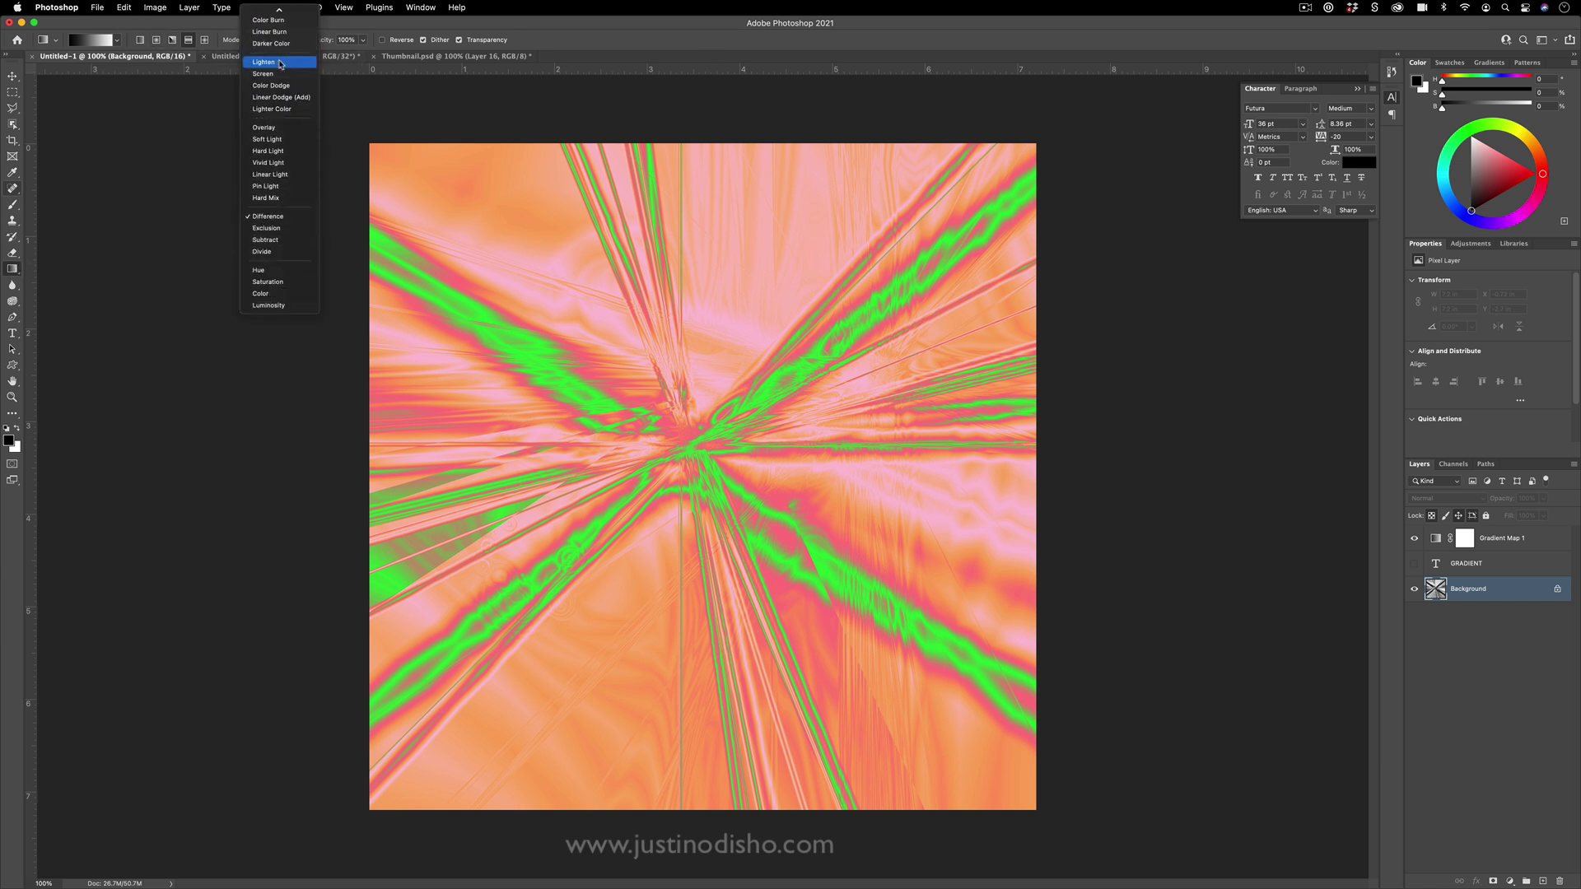
{"action": "left_click", "coordinate": [271, 128]}
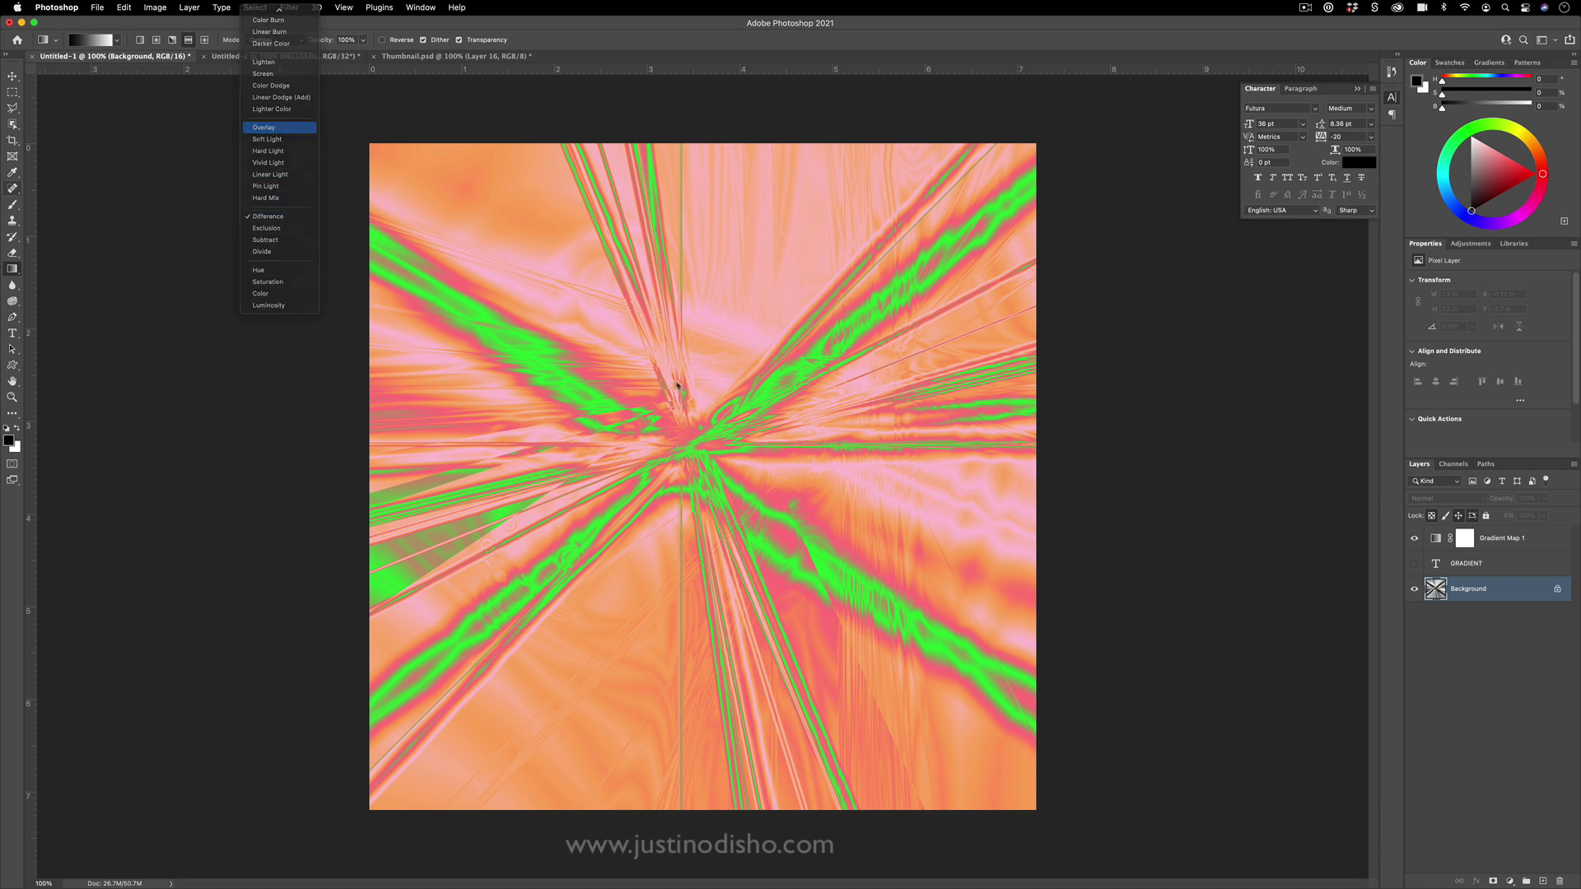
{"action": "left_click_drag", "start_coordinate": [677, 385], "coordinate": [706, 392]}
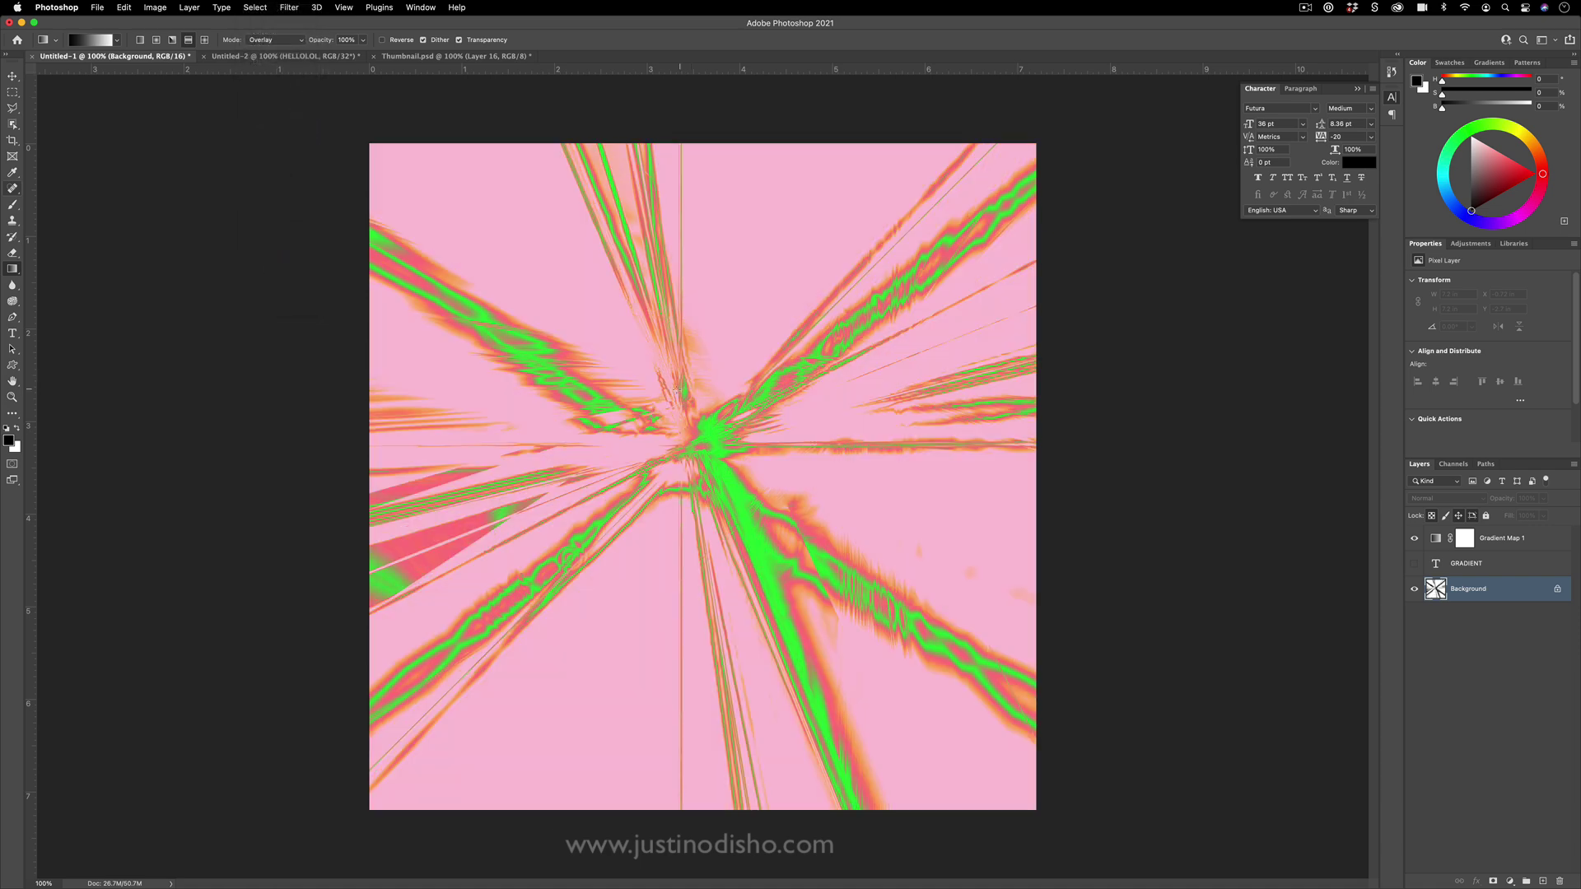
Switch the gradient mode to Multiply and paint five gradient bands leftward across the canvas
{"action": "left_click", "coordinate": [286, 41]}
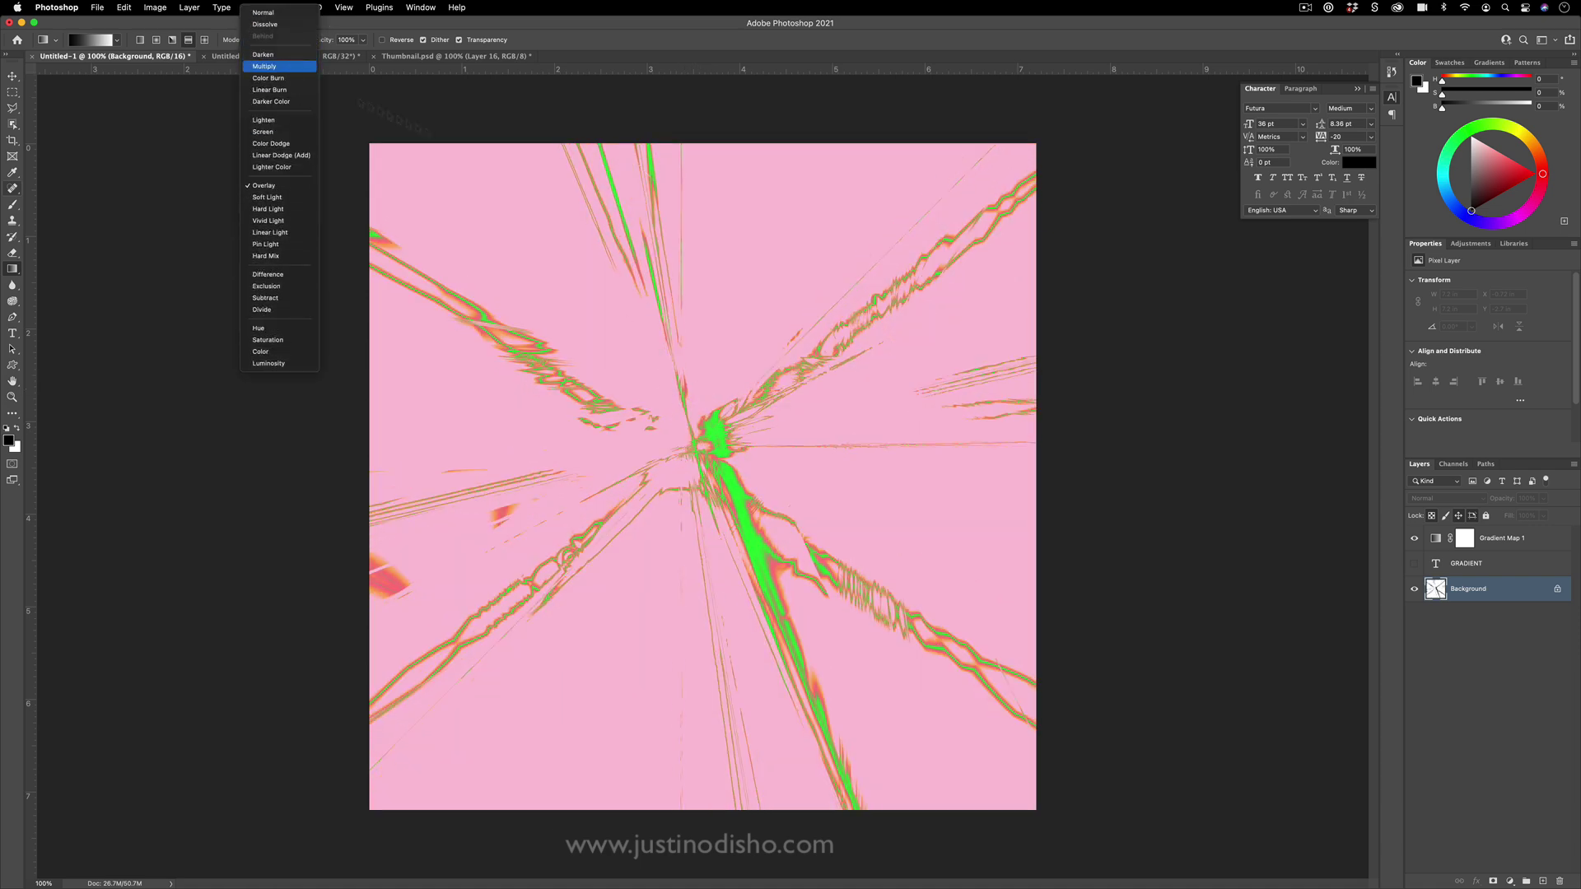
{"action": "left_click", "coordinate": [272, 66]}
{"action": "left_click_drag", "start_coordinate": [843, 333], "coordinate": [769, 329]}
{"action": "left_click_drag", "start_coordinate": [825, 334], "coordinate": [755, 343]}
{"action": "left_click_drag", "start_coordinate": [750, 343], "coordinate": [748, 345]}
{"action": "left_click_drag", "start_coordinate": [719, 346], "coordinate": [715, 346]}
{"action": "left_click_drag", "start_coordinate": [704, 346], "coordinate": [685, 346]}
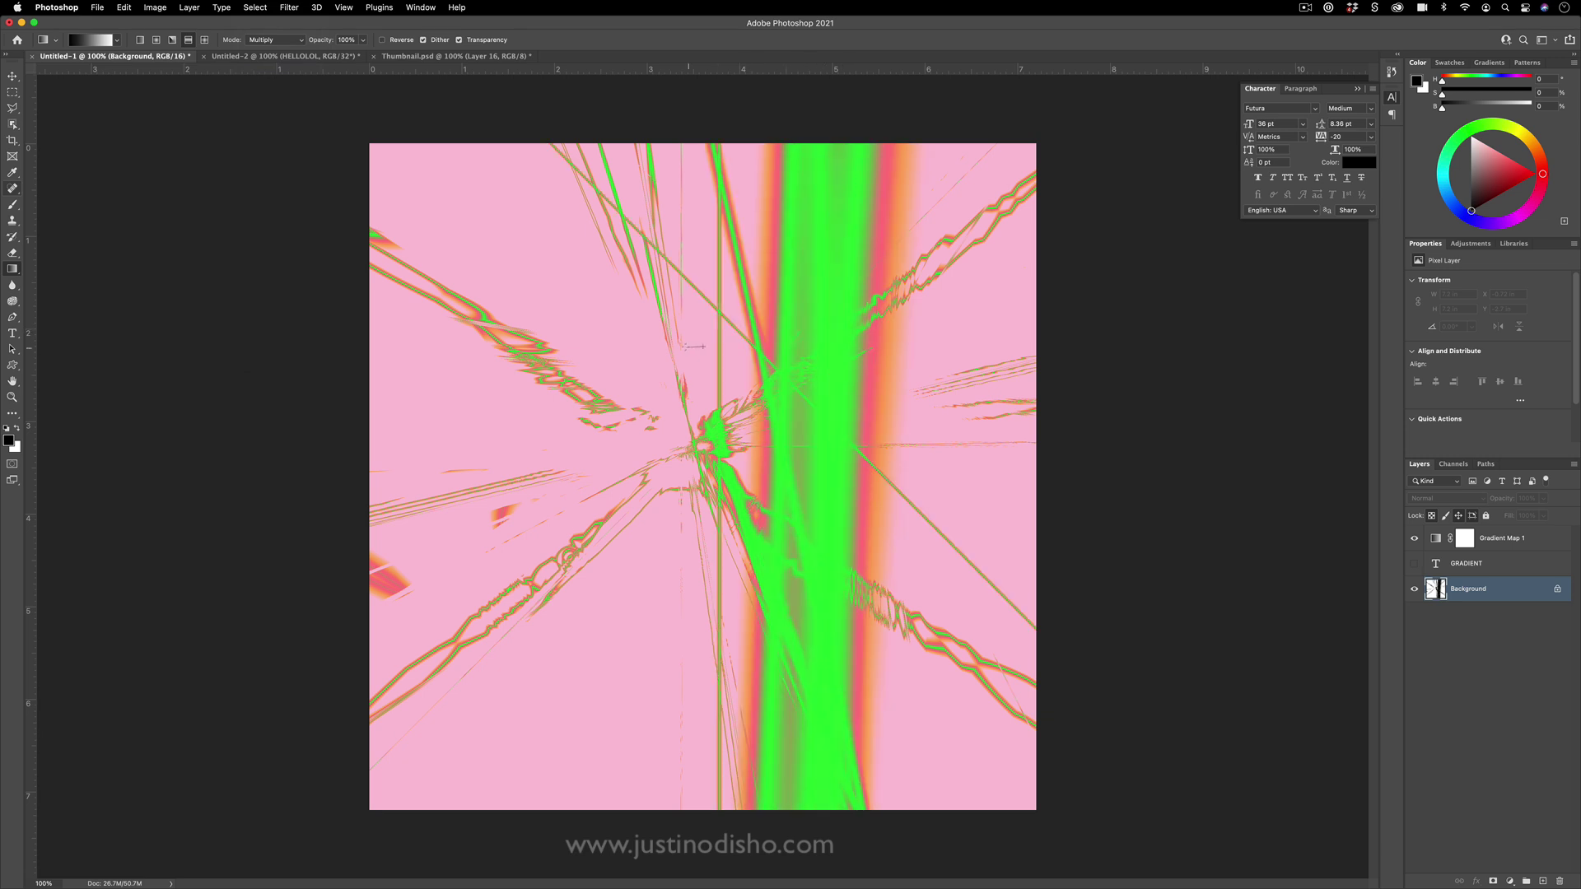